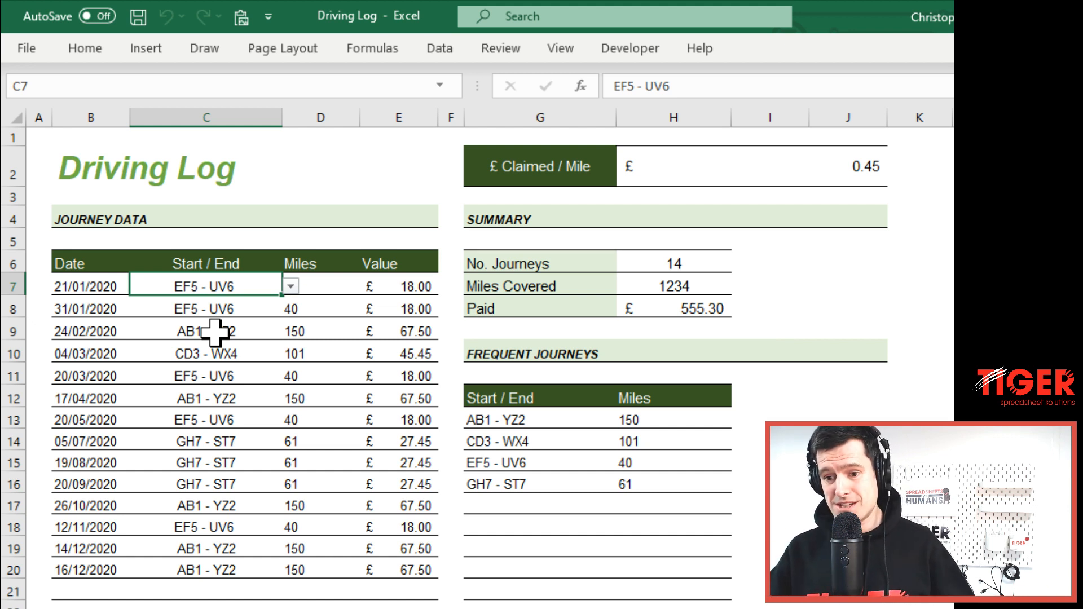
Step: Look through the first entries in the Date column of the journey data
click(109, 170)
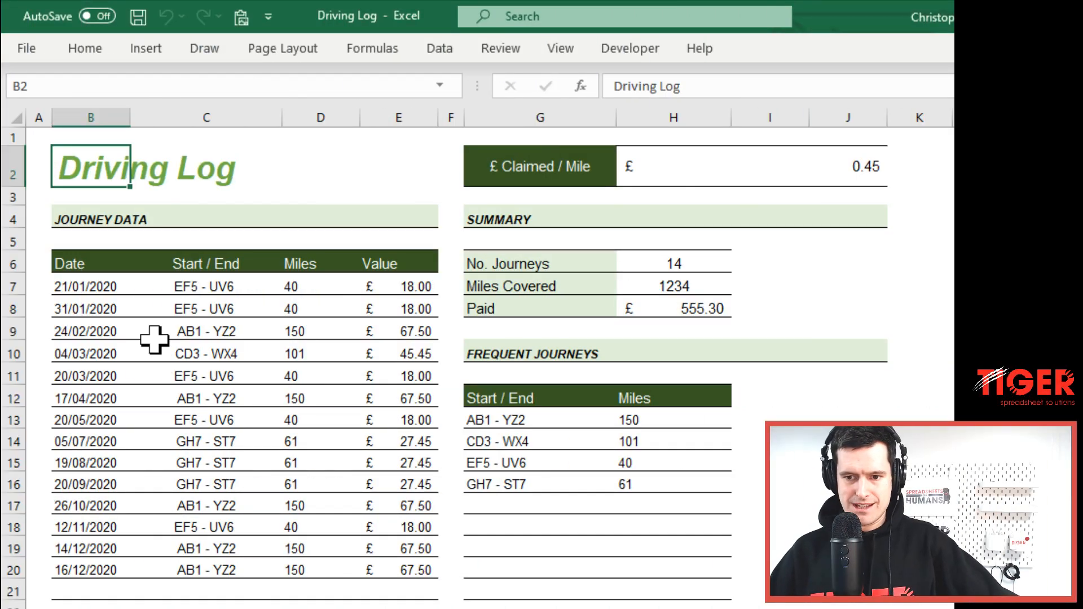
click(99, 289)
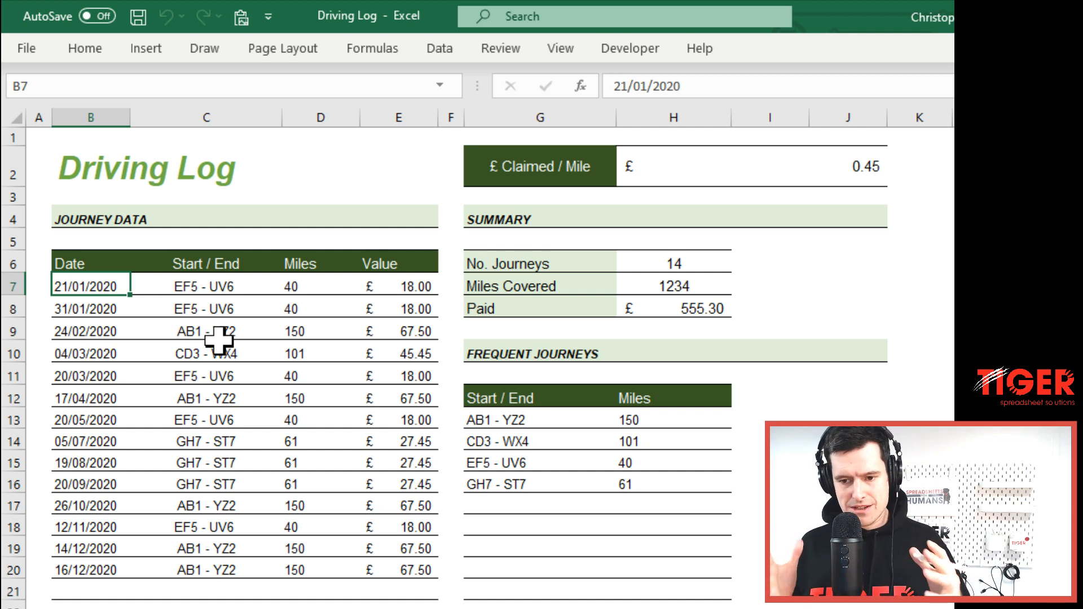
key(Down)
key(Down)
key(Down)
key(Down)
key(Down)
key(Down)
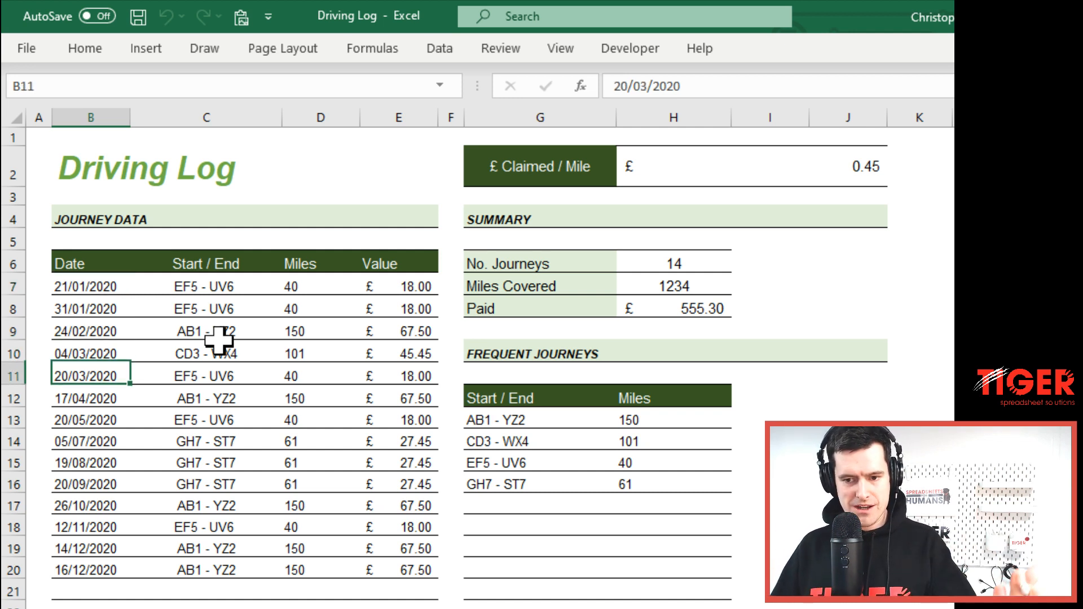
key(Up)
key(Up)
key(Up)
key(Up)
key(Up)
key(Up)
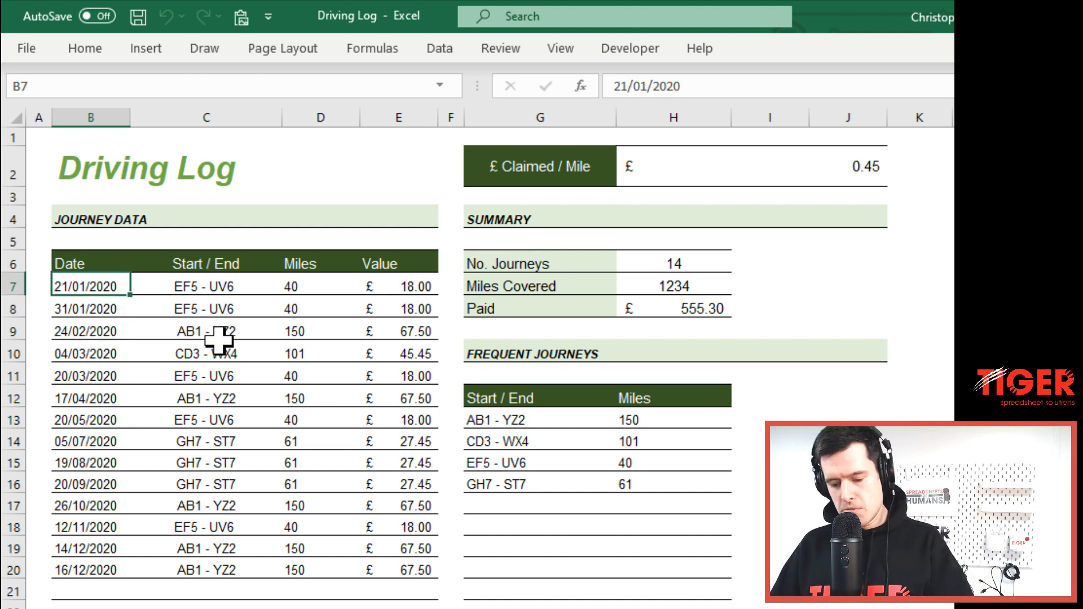
Step: Set the first journey's date in cell B7 to 20/01/2020
text(20/01)
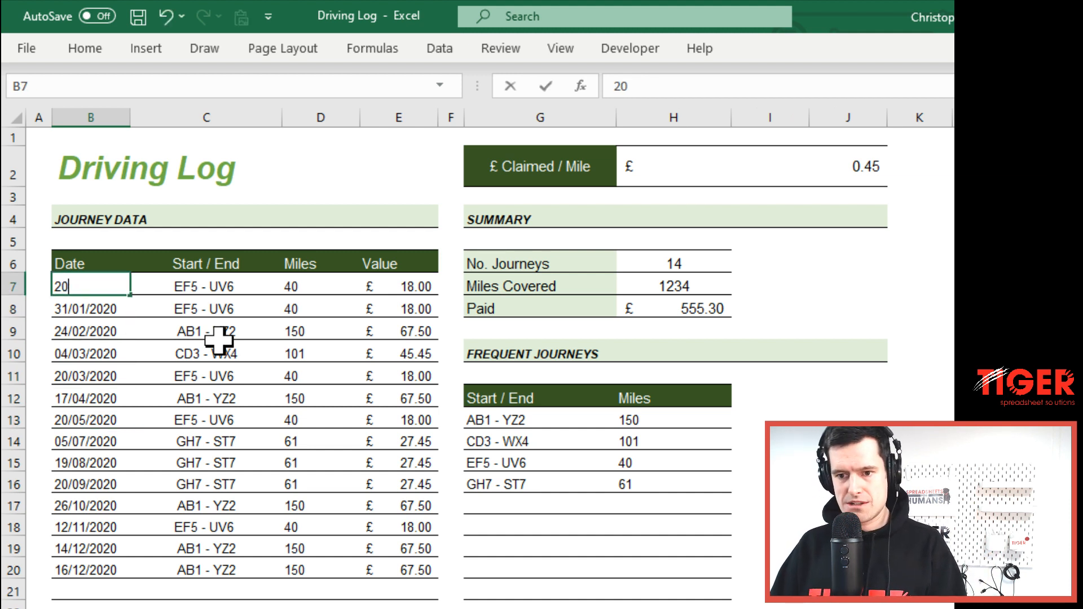
text(/2020)
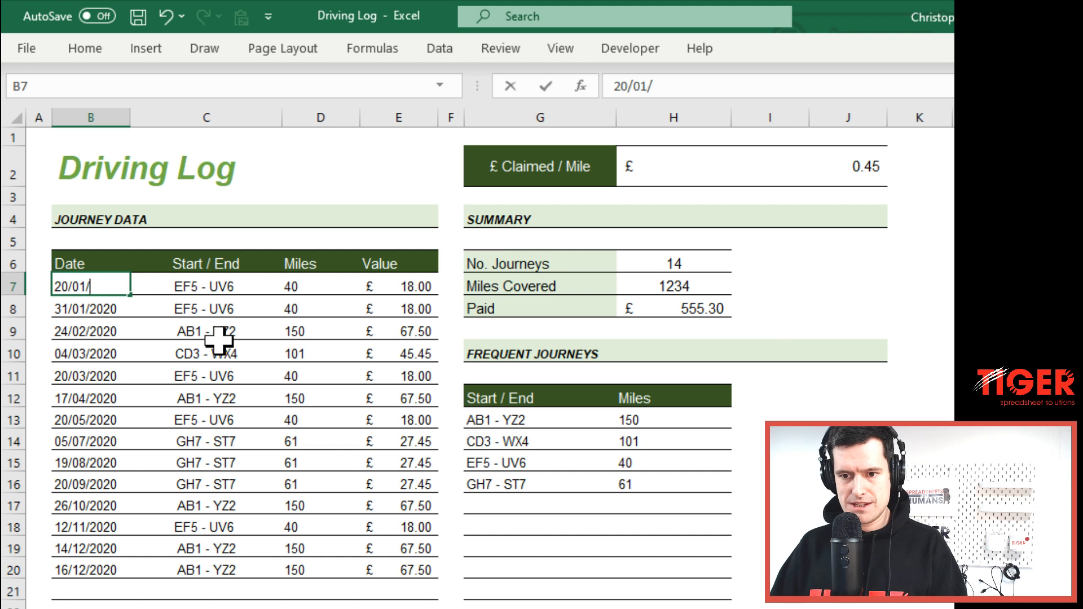
key(Return)
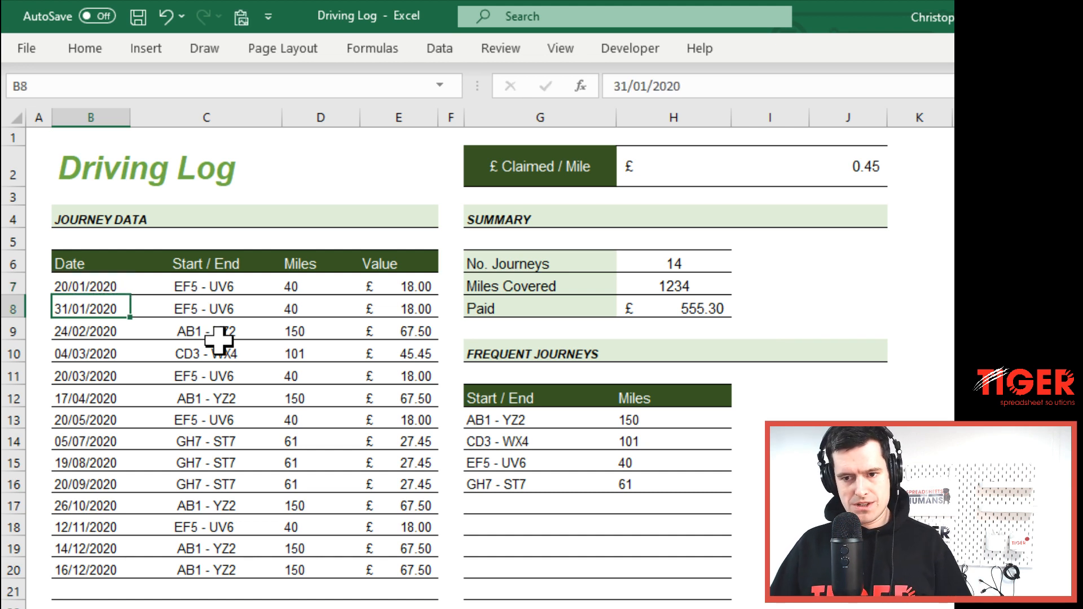
key(Up)
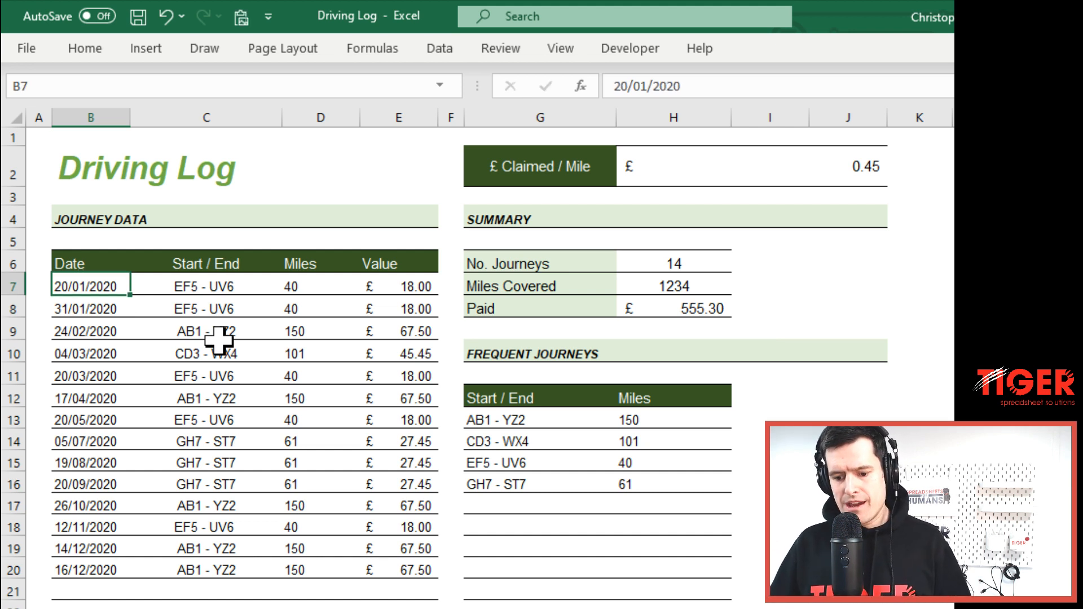
Step: Choose AB1 - YZ2 from the list of journeys as the first journey's Start / End in cell C7
key(Right)
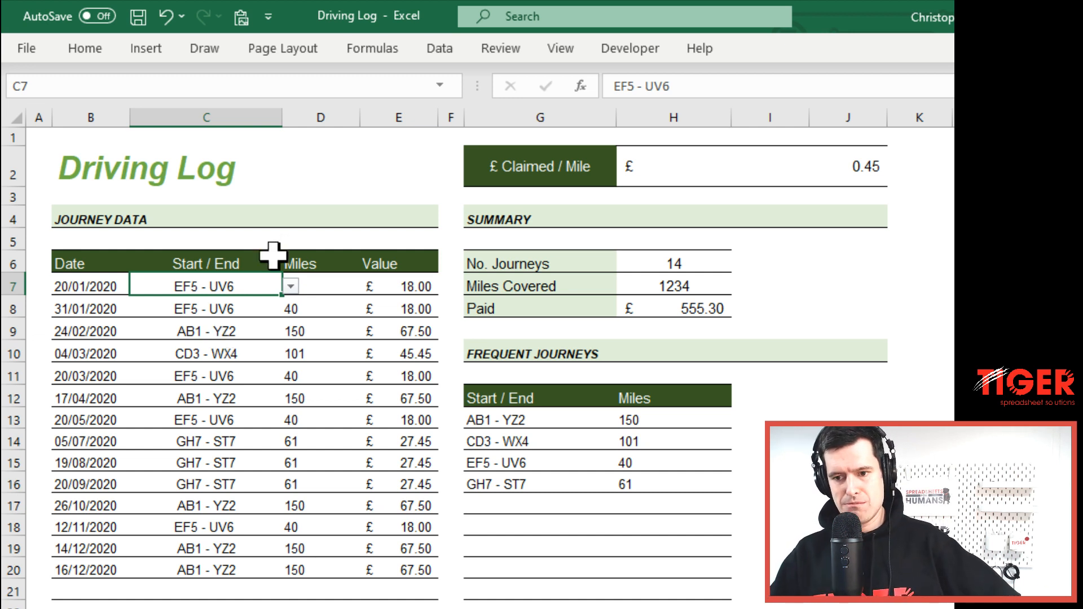
click(291, 288)
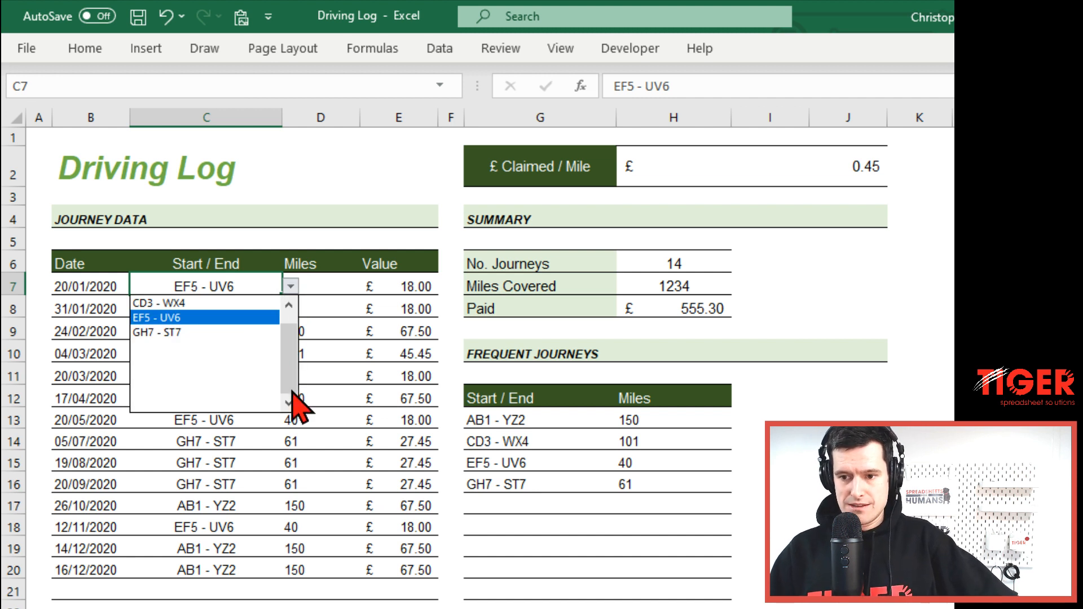
scroll(293, 398, up, 1)
click(324, 344)
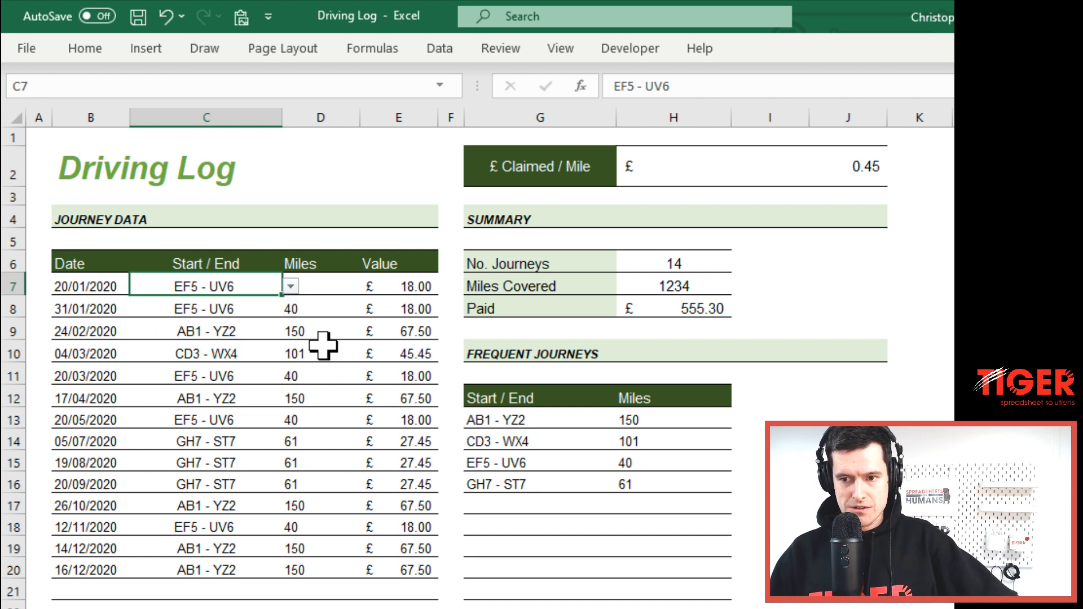
click(291, 288)
drag(288, 349, 284, 276)
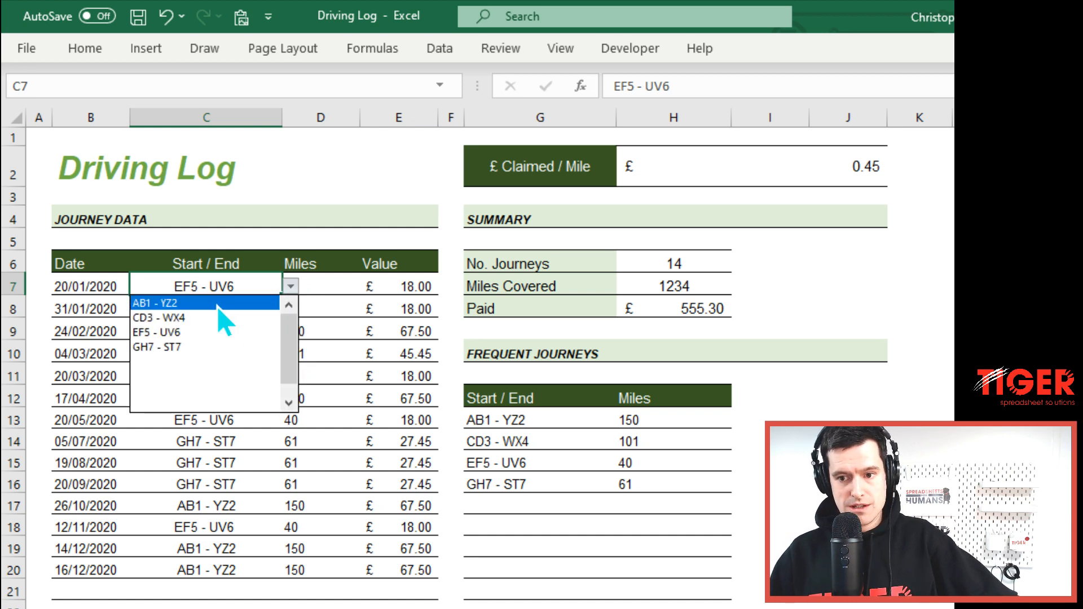
click(218, 305)
Step: Switch the first journey's Start / End to CD3 - WX4 and back to EF5 - UV6
click(290, 286)
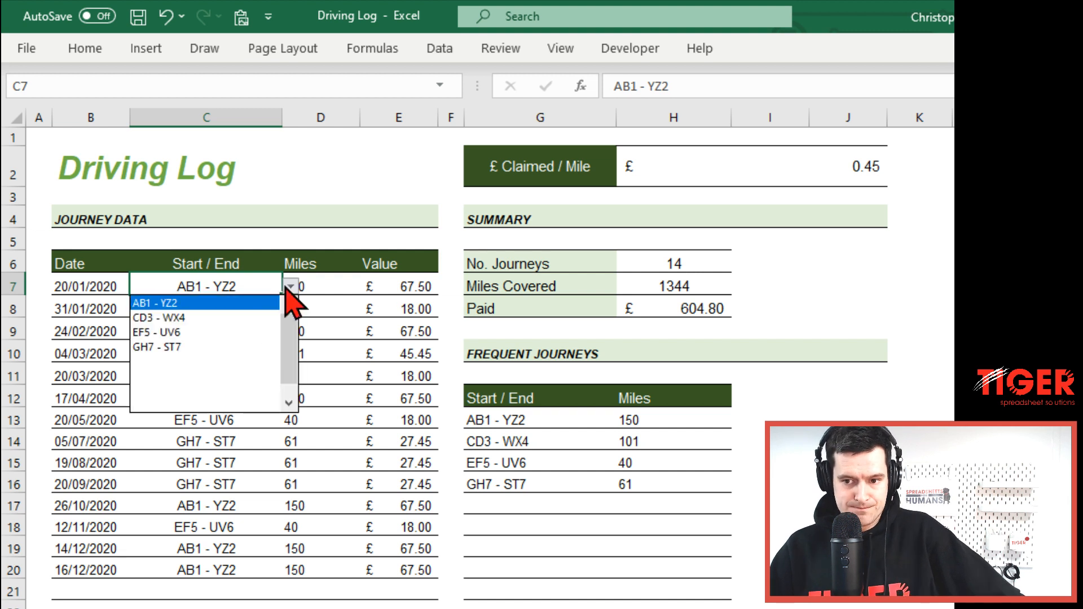
click(237, 318)
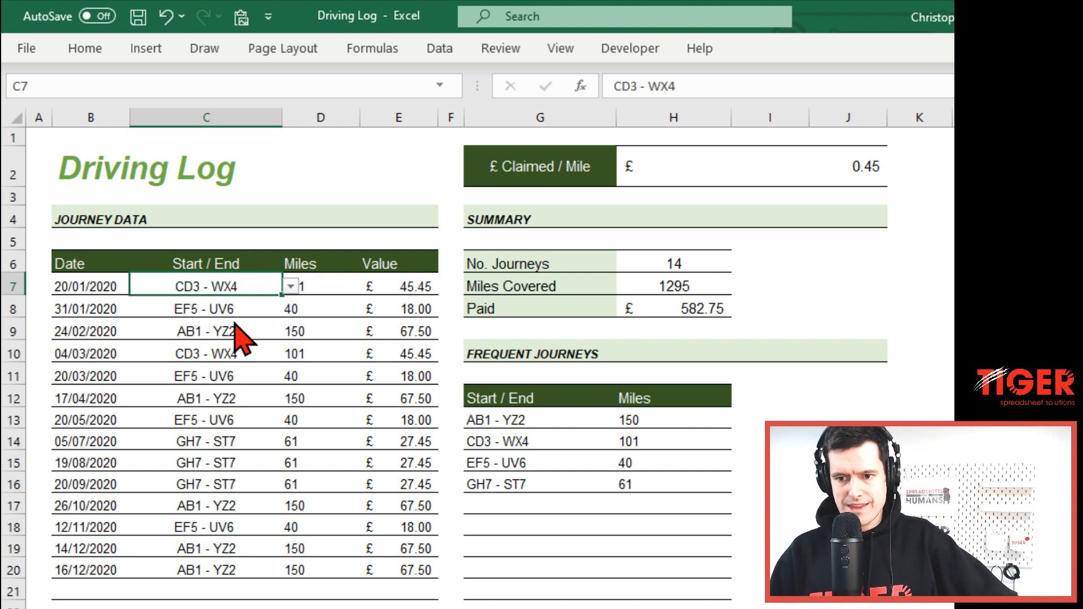
click(289, 287)
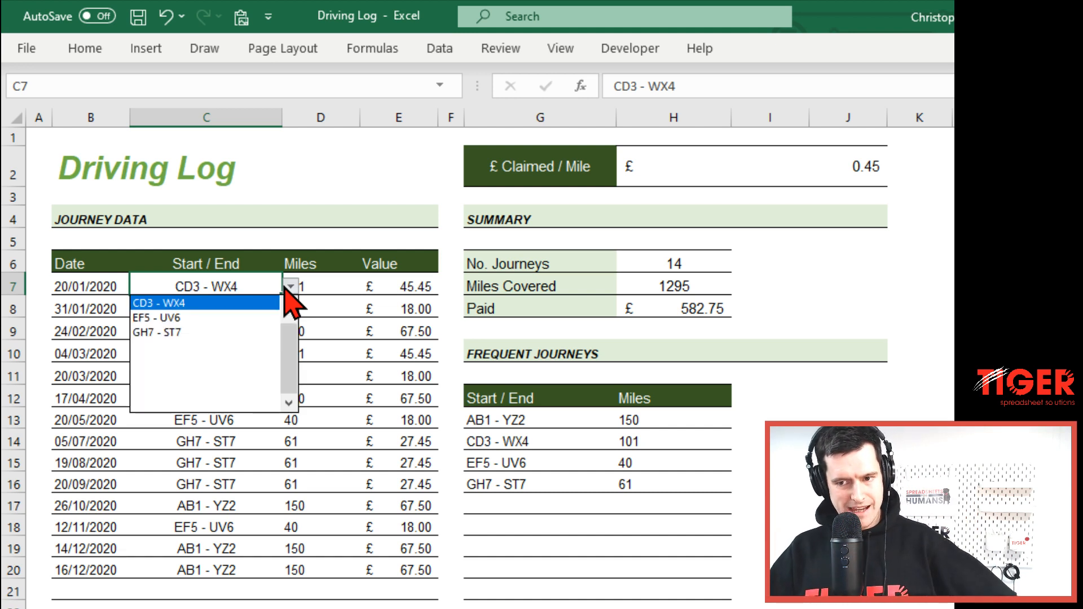
scroll(289, 362, up, 1)
click(207, 334)
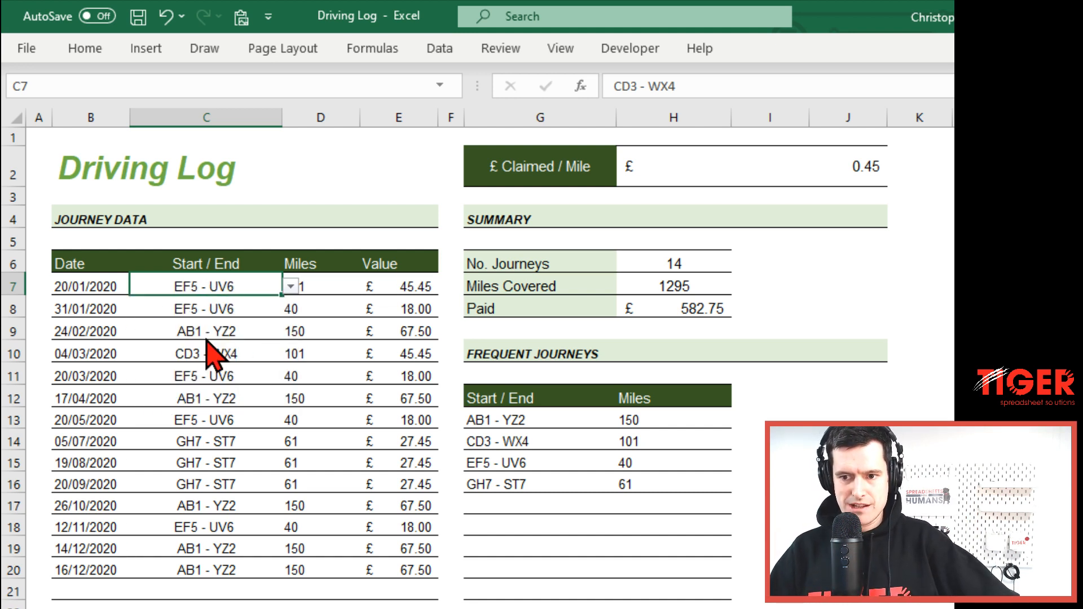
key(Down)
key(Up)
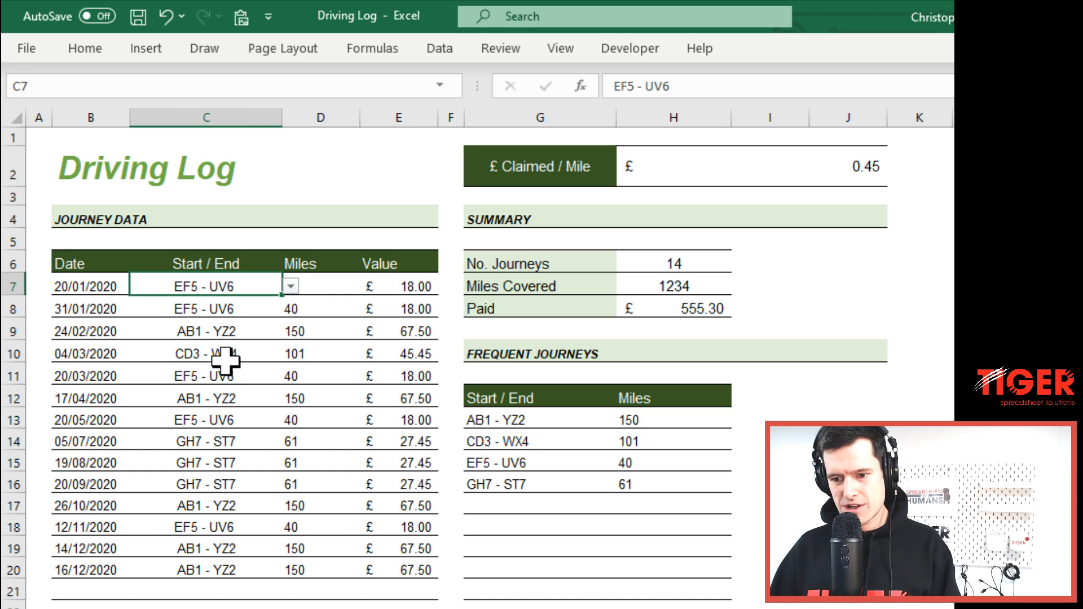
Step: Remove the list restriction from the journey data's Start / End cells by setting their data validation to allow Any value
key(shift+Down)
key(shift+Down)
key(shift+Down)
key(shift+Down)
key(shift+Down)
key(shift+Down)
key(shift+Down)
key(shift+Down)
key(shift+Down)
key(shift+Down)
key(shift+Down)
key(shift+Down)
key(shift+Down)
key(shift+Down)
key(shift+Down)
key(shift+Down)
key(shift+Down)
key(shift+Down)
key(shift+Down)
key(shift+Down)
key(shift+Down)
key(shift+Down)
key(shift+Down)
key(shift+Down)
key(shift+Down)
key(shift+Down)
key(shift+Down)
key(shift+Down)
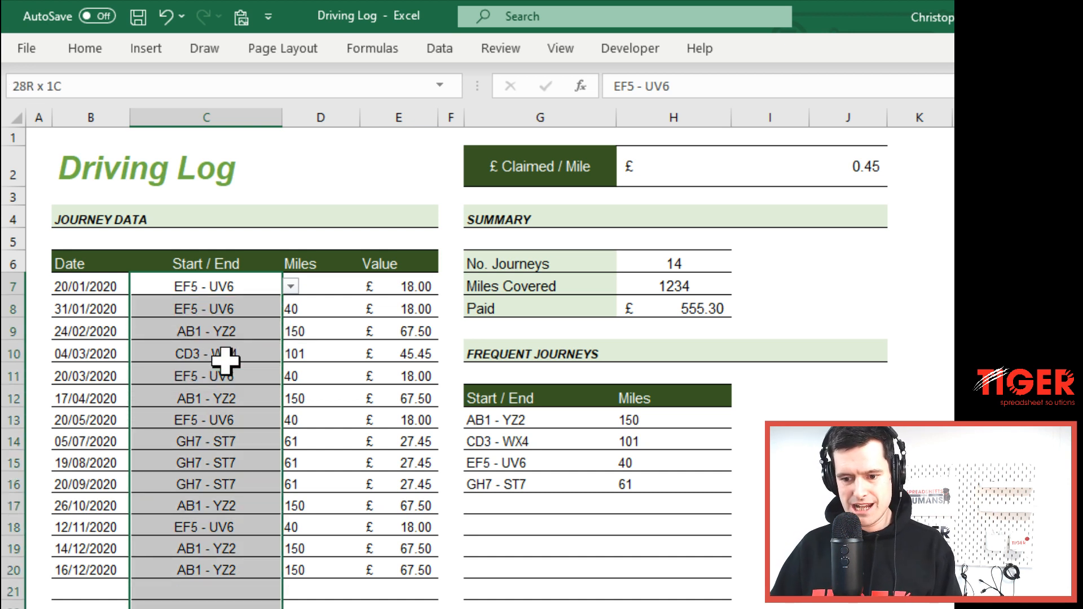
key(alt)
key(a)
key(v)
key(v)
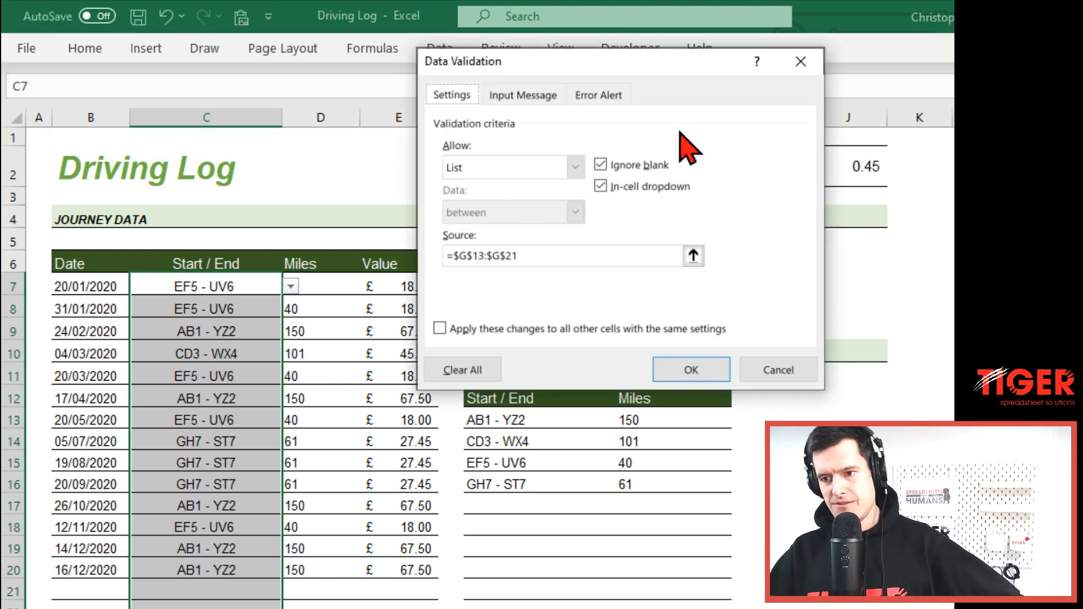
drag(645, 62, 426, 82)
click(356, 187)
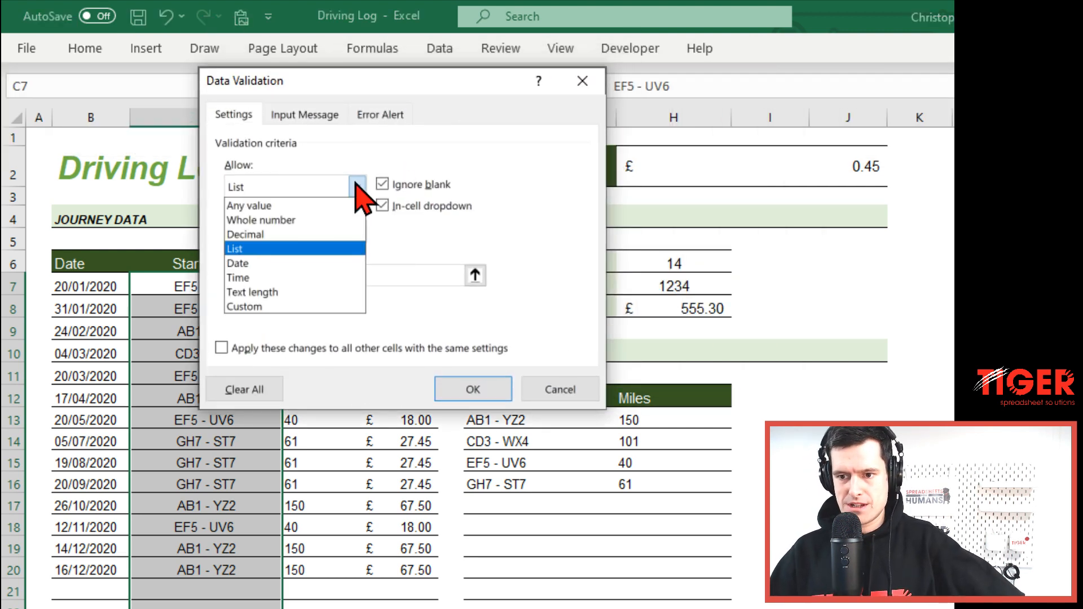
click(263, 207)
click(496, 391)
click(264, 354)
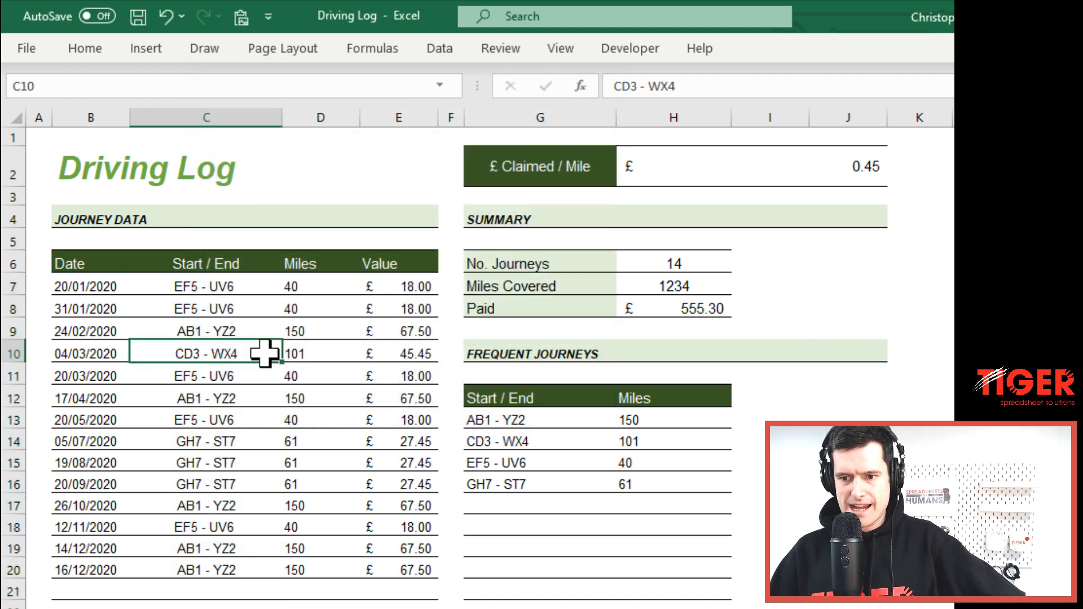
Step: Open data validation for the first Start / End cell, C7, and set it to allow a List
click(232, 289)
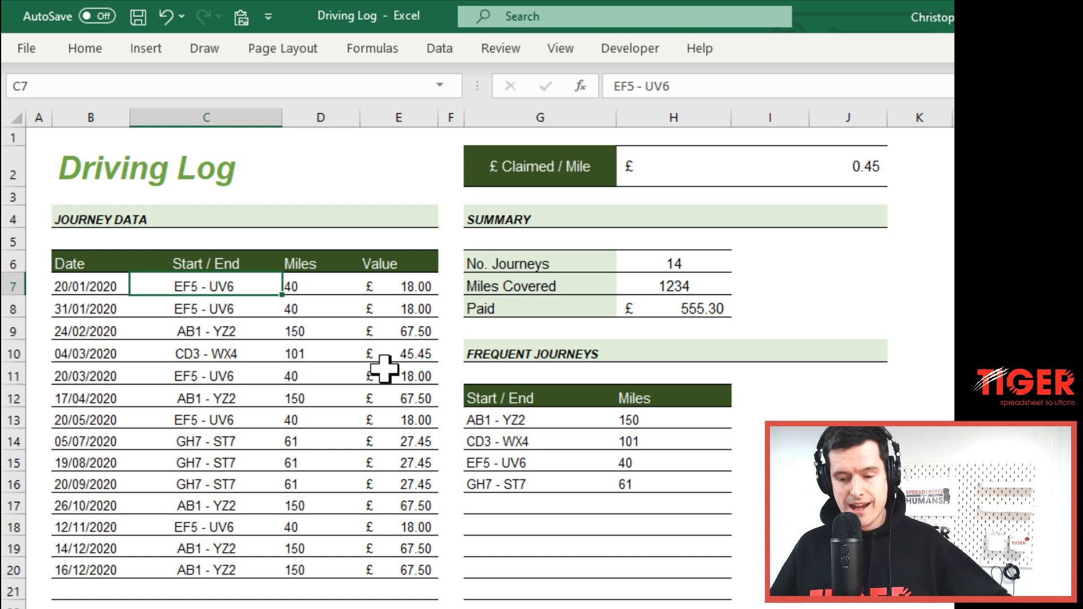
key(shift+Down)
key(shift+Up)
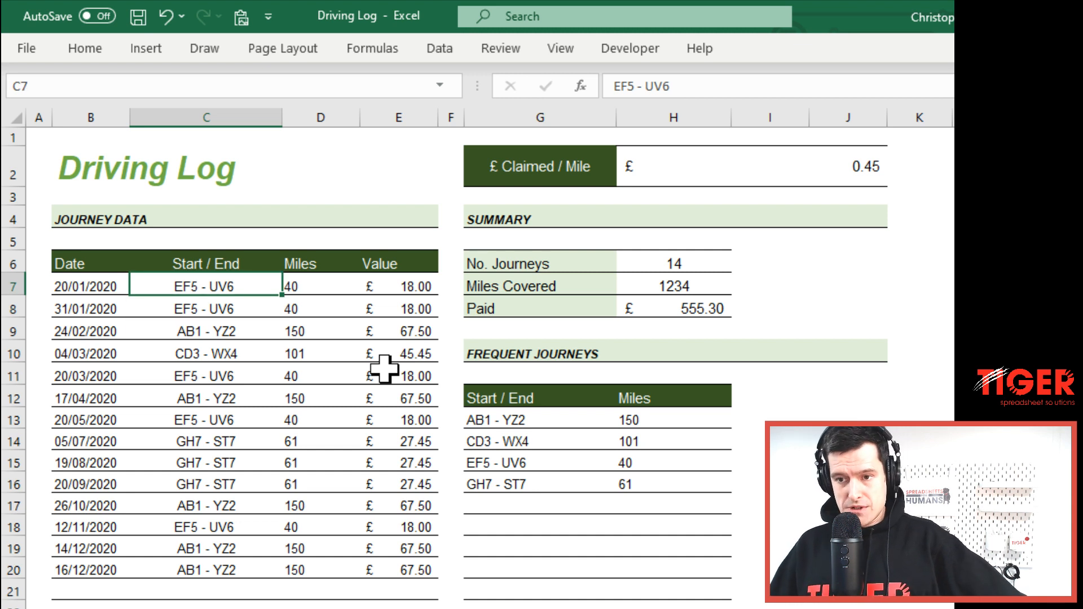
click(106, 52)
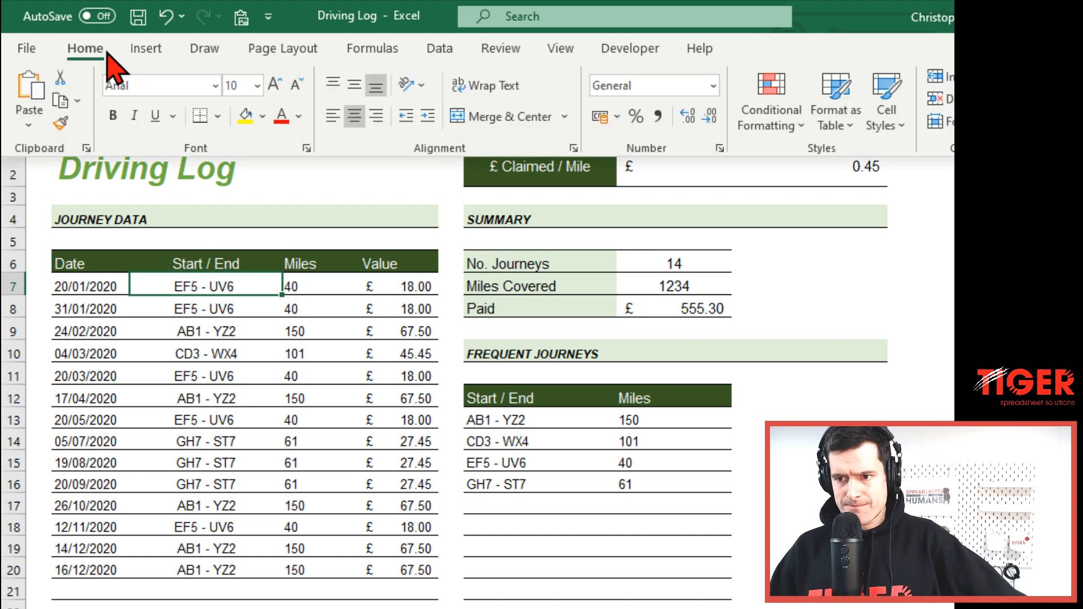
click(451, 50)
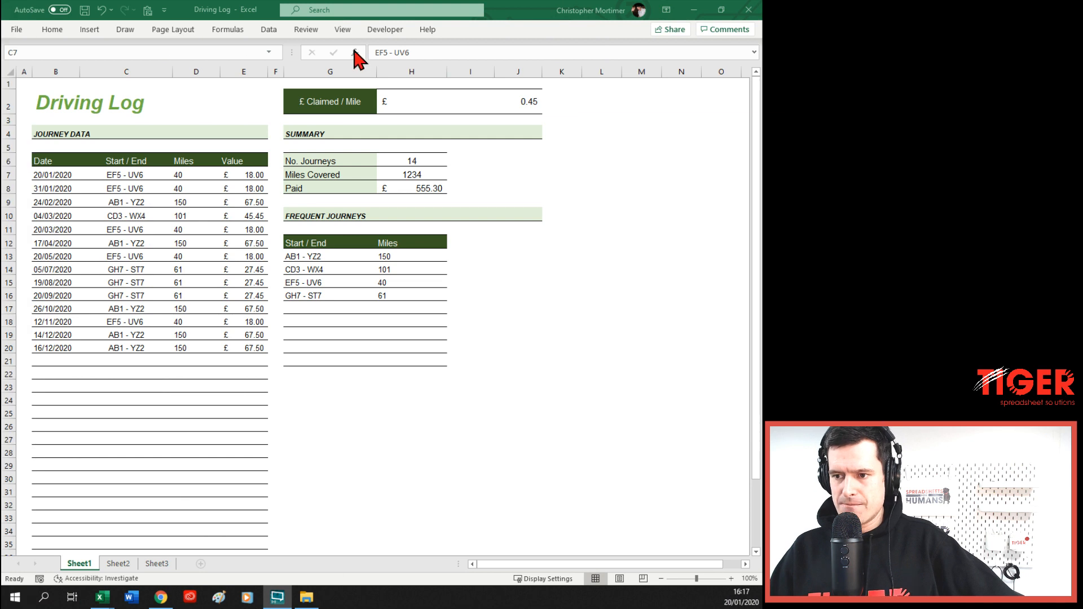
click(275, 30)
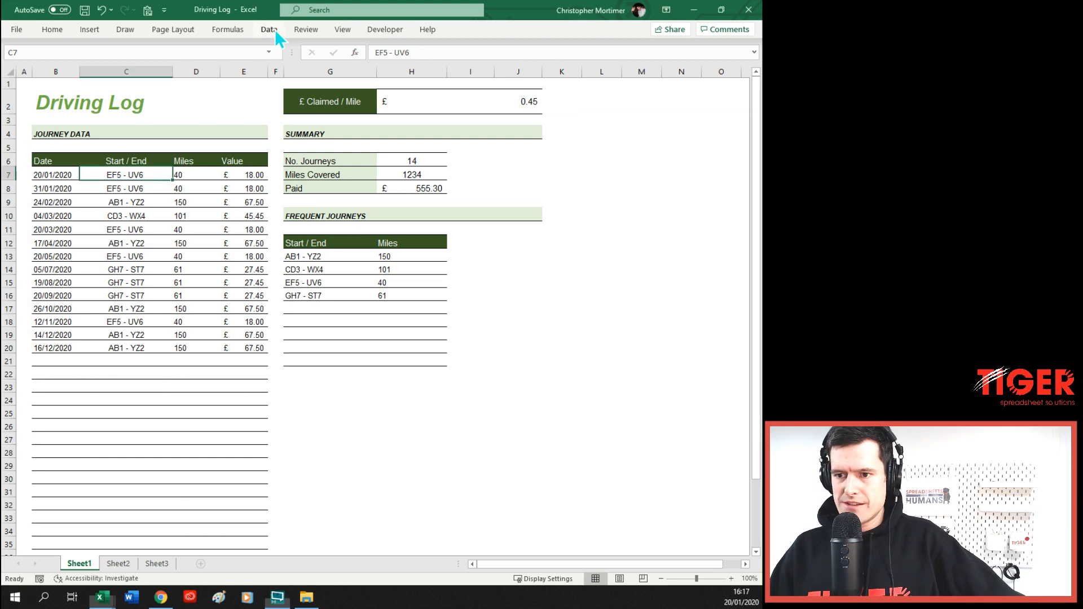
click(274, 29)
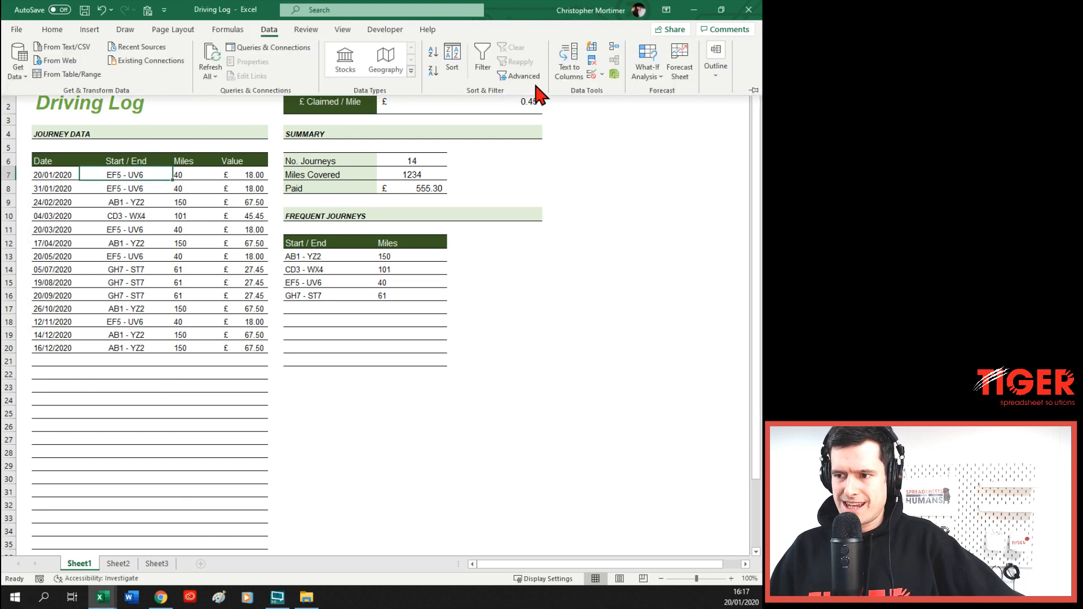
click(603, 74)
click(607, 90)
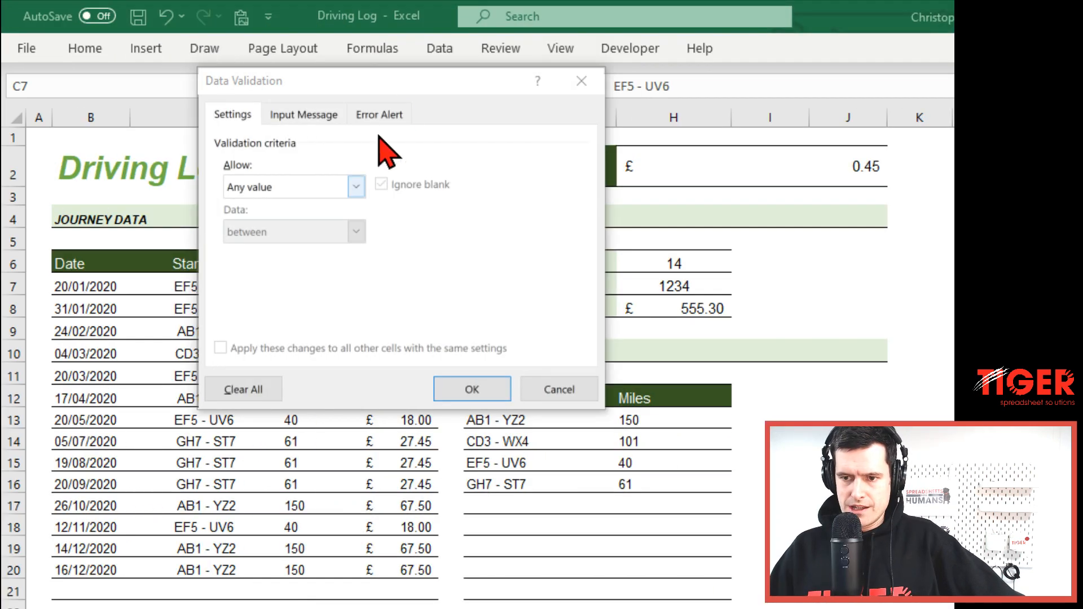
drag(383, 85, 281, 177)
click(252, 279)
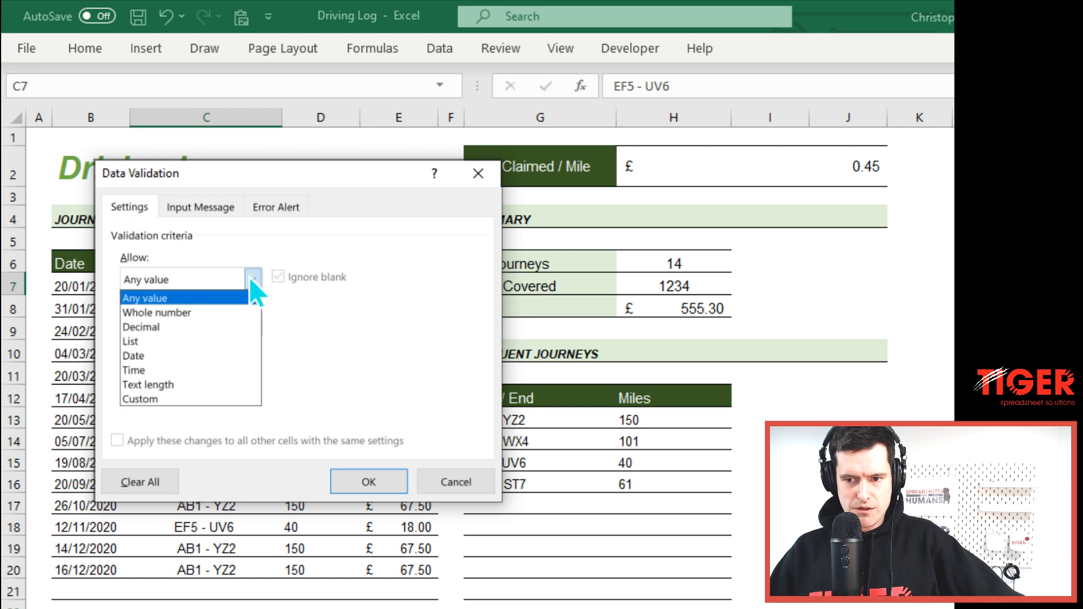
click(204, 342)
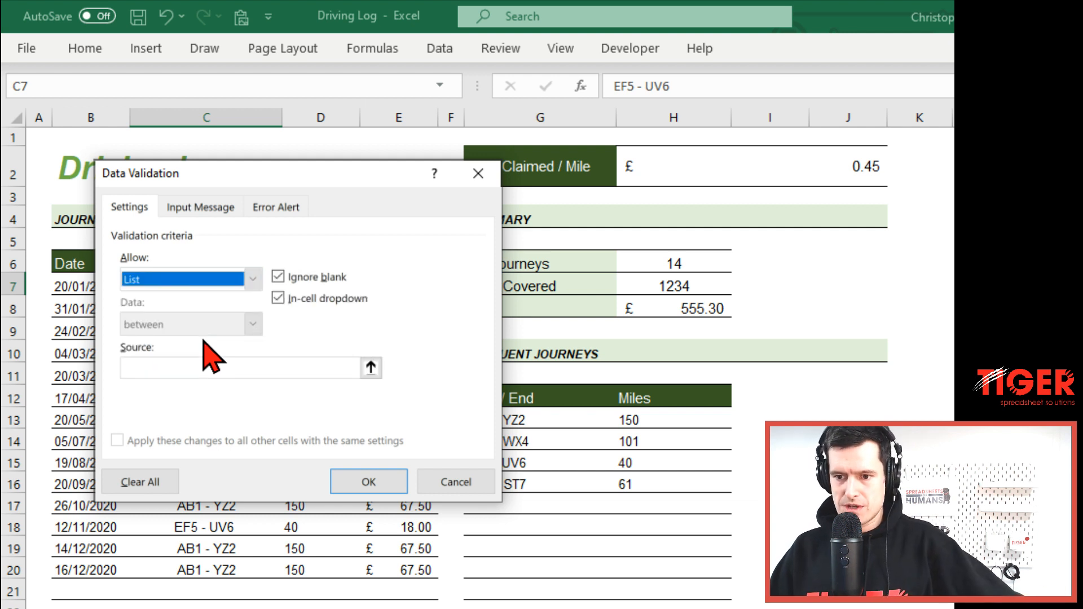
Step: Use the Start / End cells of the Frequent Journeys table, =$G$13:$G$21, as the list source and apply the validation
click(188, 367)
drag(366, 174, 264, 110)
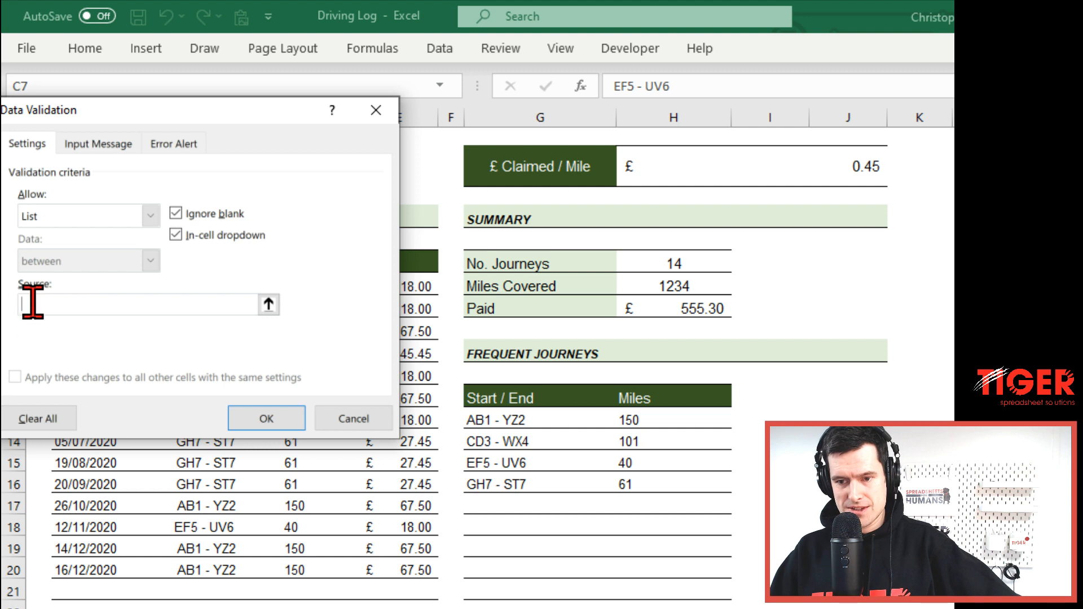
click(489, 417)
drag(489, 417, 491, 582)
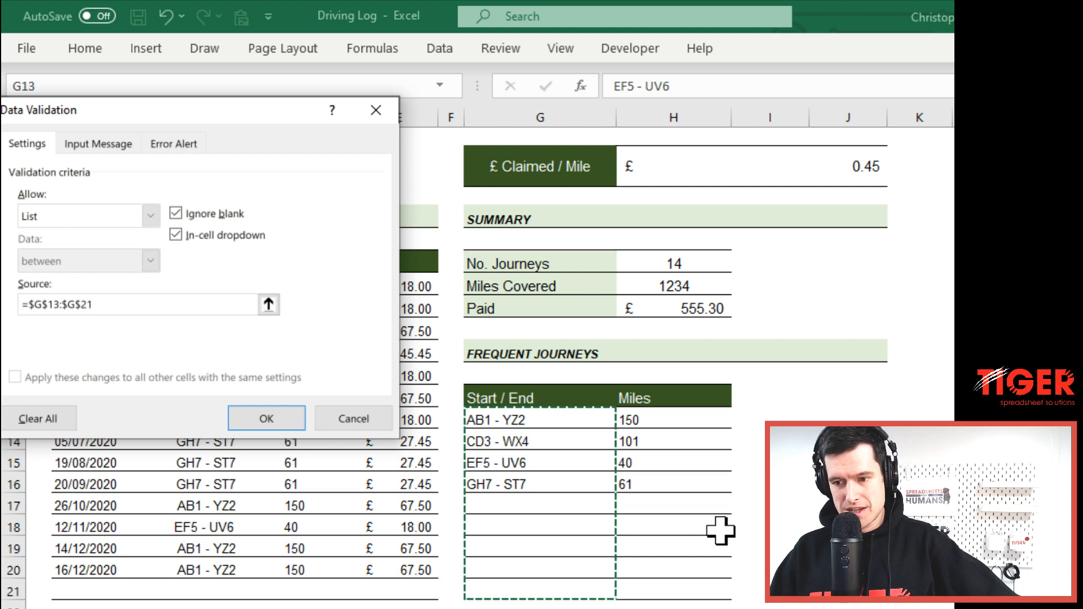
click(269, 417)
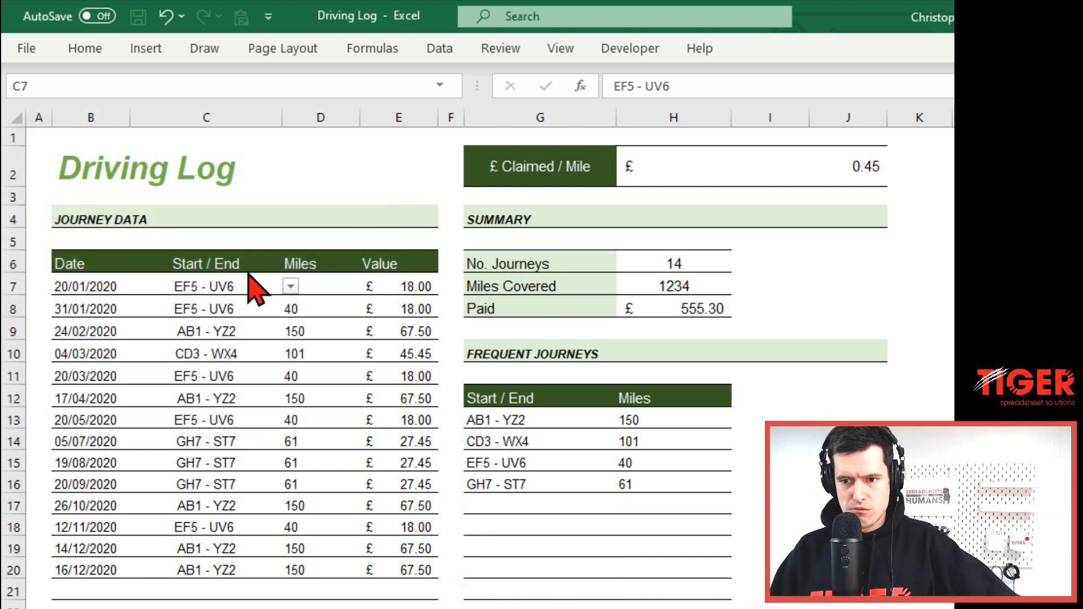
Step: Choose AB1 - YZ2 from the new drop-down list in cell C7
click(291, 287)
drag(290, 373, 290, 338)
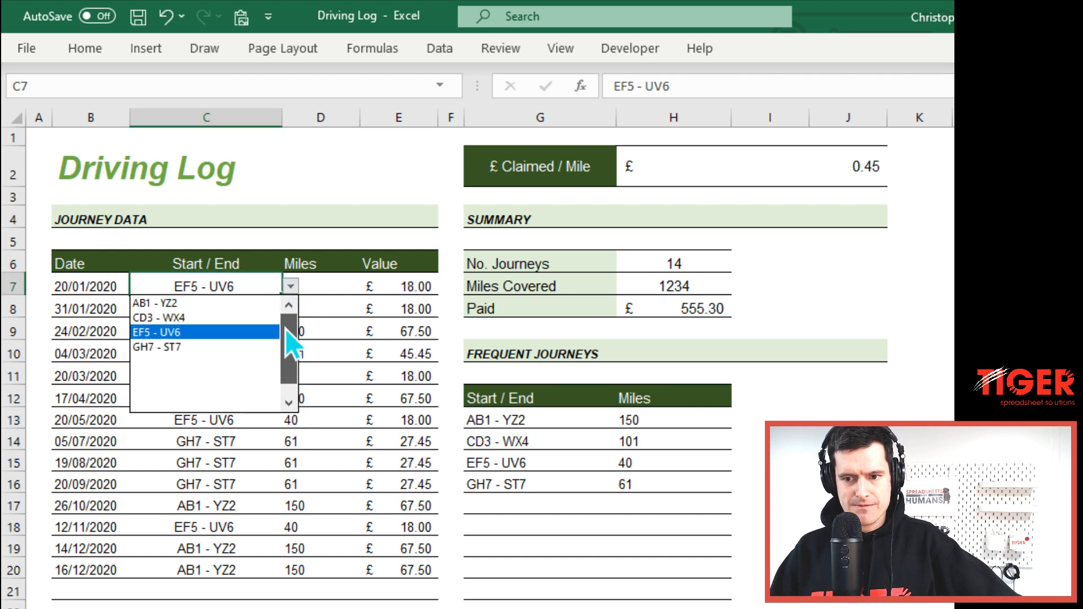
click(217, 303)
Step: Copy cell C7 and paste only its validation into the Start / End cells below it, from C8 to the journey table's end
key(ctrl+c)
key(Down)
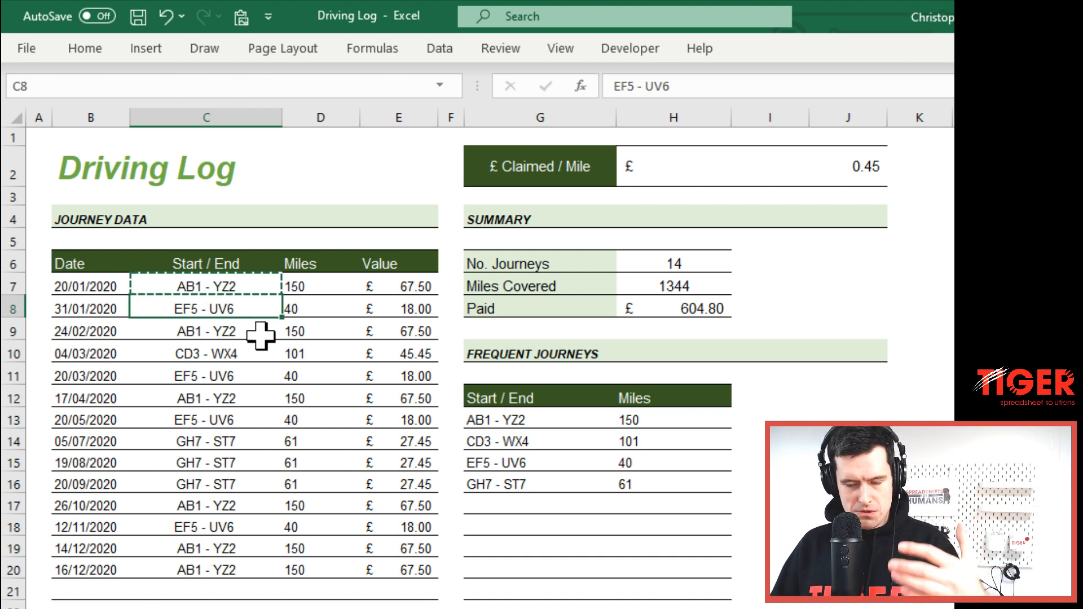
key(Down)
key(Up)
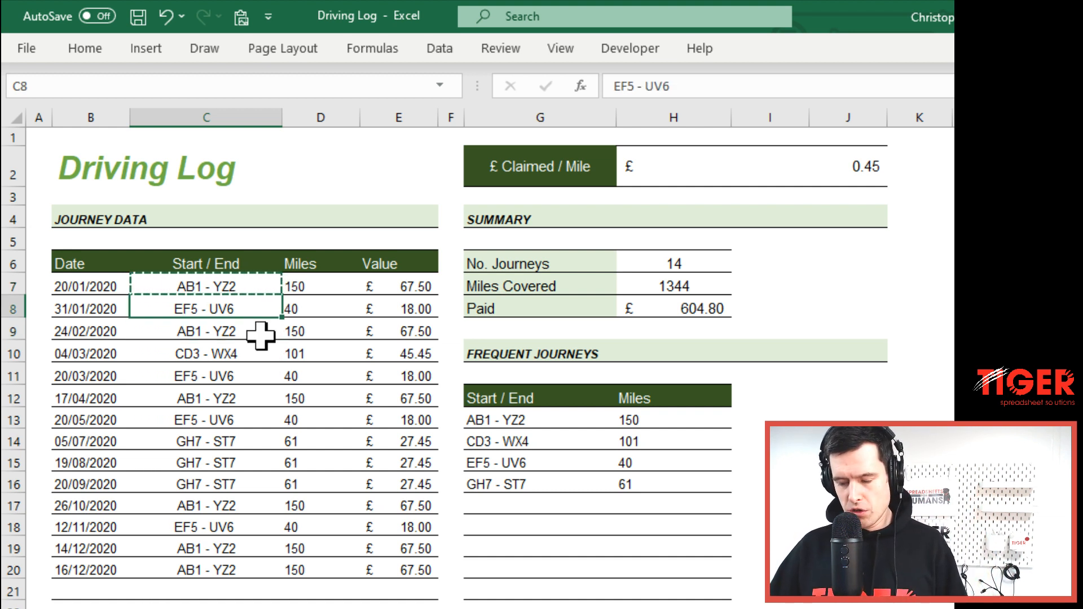
key(shift+Down)
key(shift+Down)
key(shift+Down)
key(shift+Down)
key(shift+Down)
key(shift+Down)
key(shift+Down)
key(shift+Down)
key(shift+Down)
key(shift+Down)
key(shift+Down)
key(shift+Down)
key(shift+Down)
key(shift+Down)
key(shift+Down)
key(shift+Down)
key(shift+Down)
key(shift+Down)
key(shift+Down)
key(shift+Down)
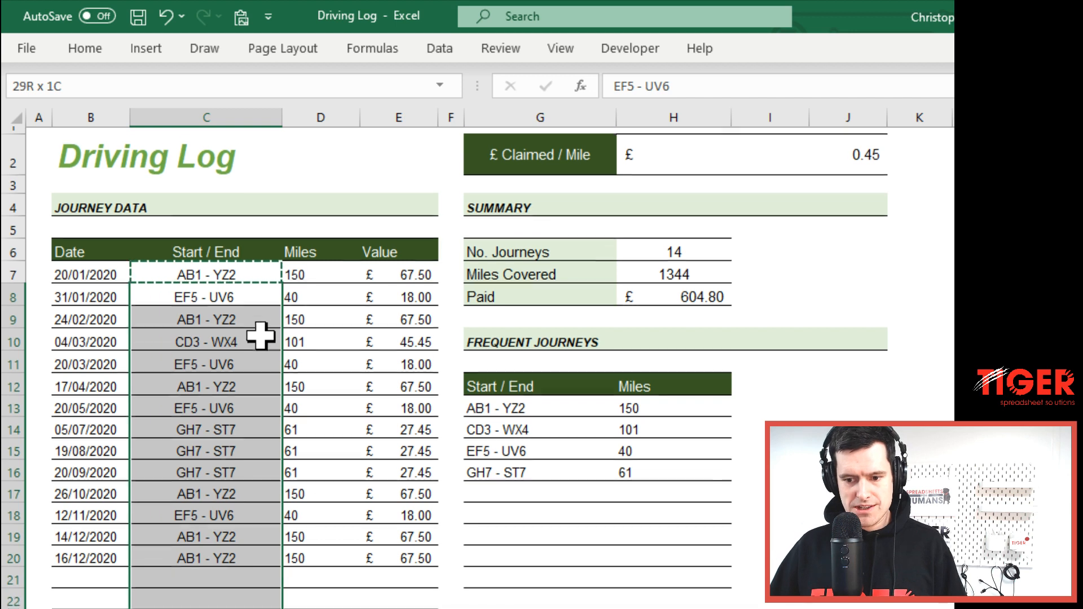
key(shift+Down)
key(shift+Down)
key(shift+Down)
key(shift+Up)
key(shift+Up)
key(shift+Up)
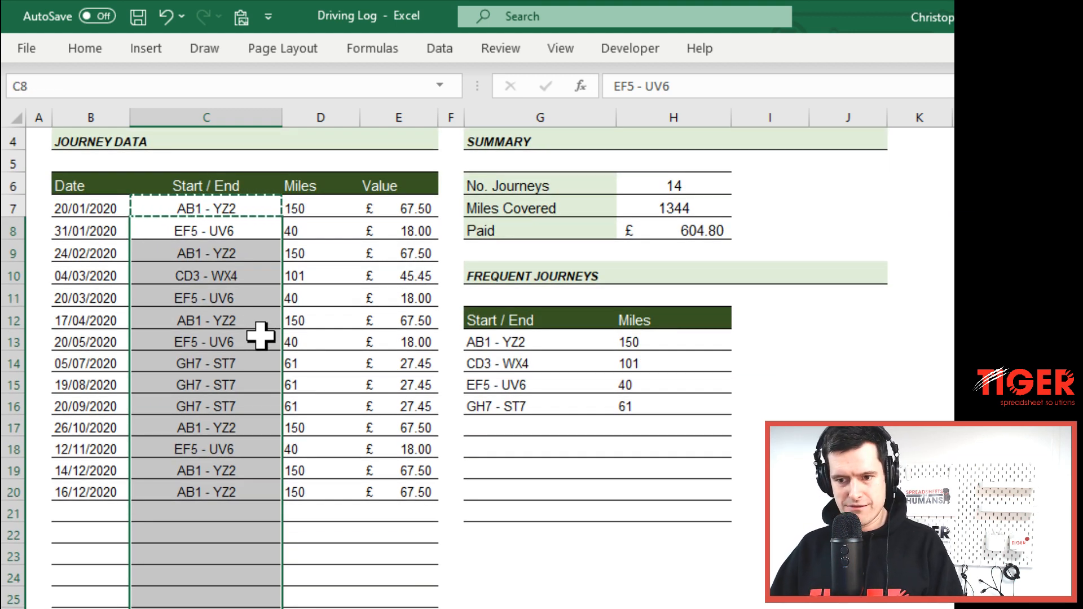
key(ctrl+alt+v)
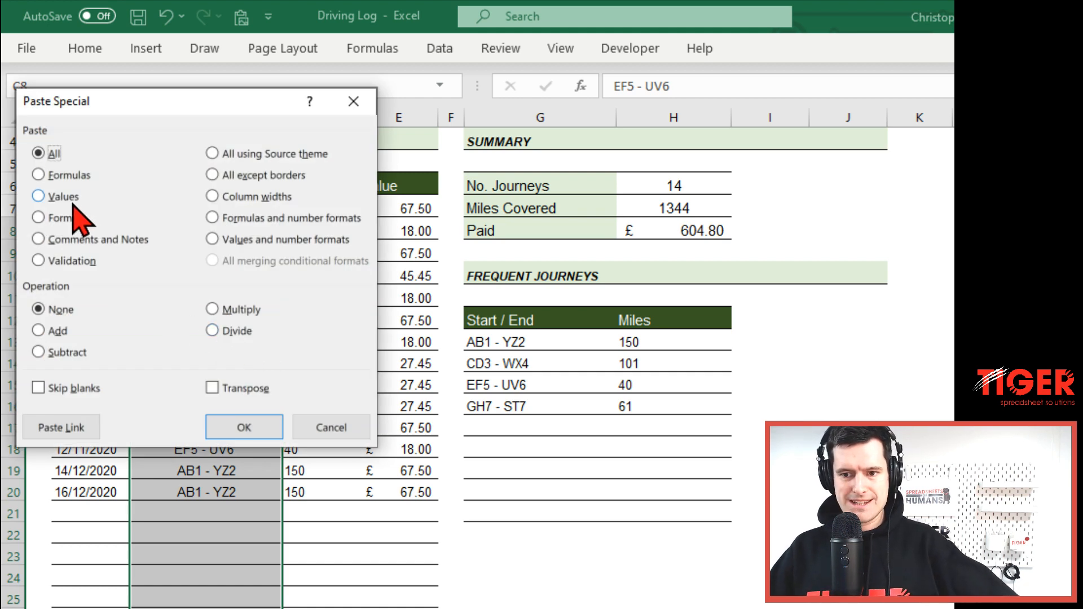
click(73, 264)
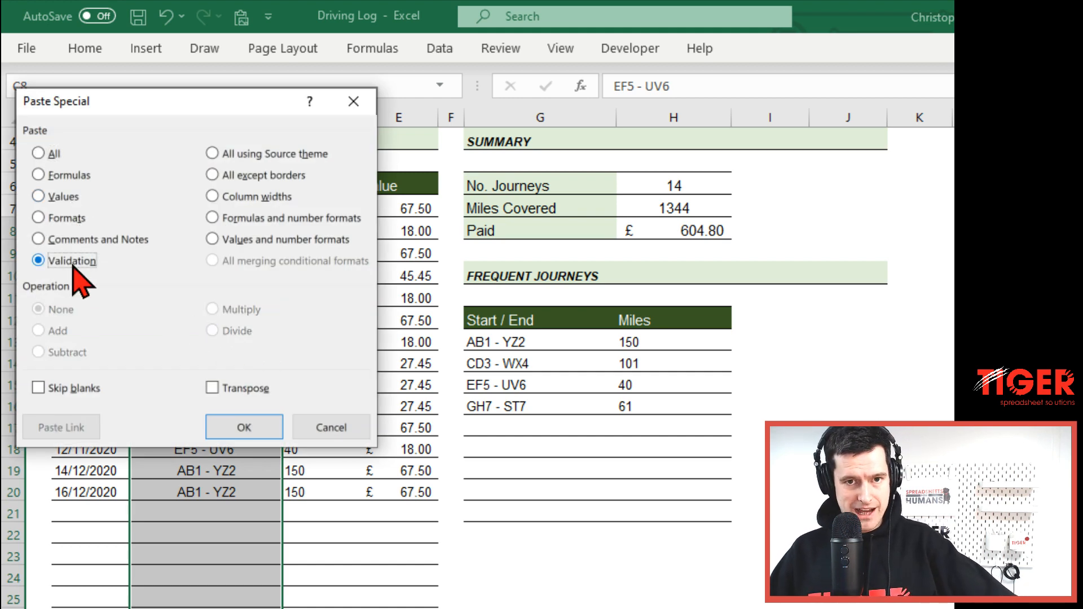
click(267, 432)
key(Escape)
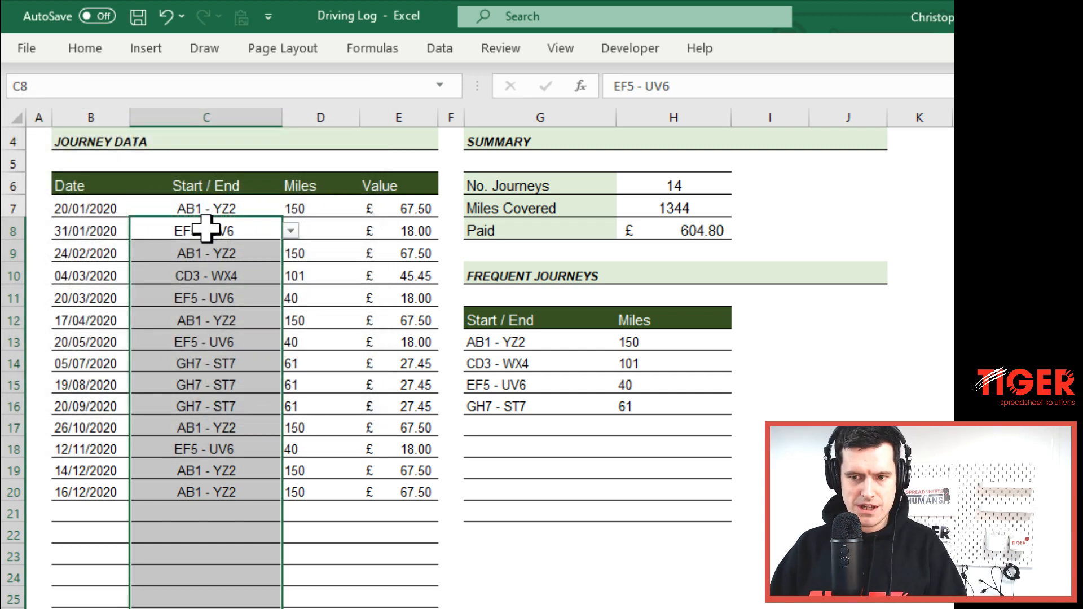
click(206, 251)
click(228, 208)
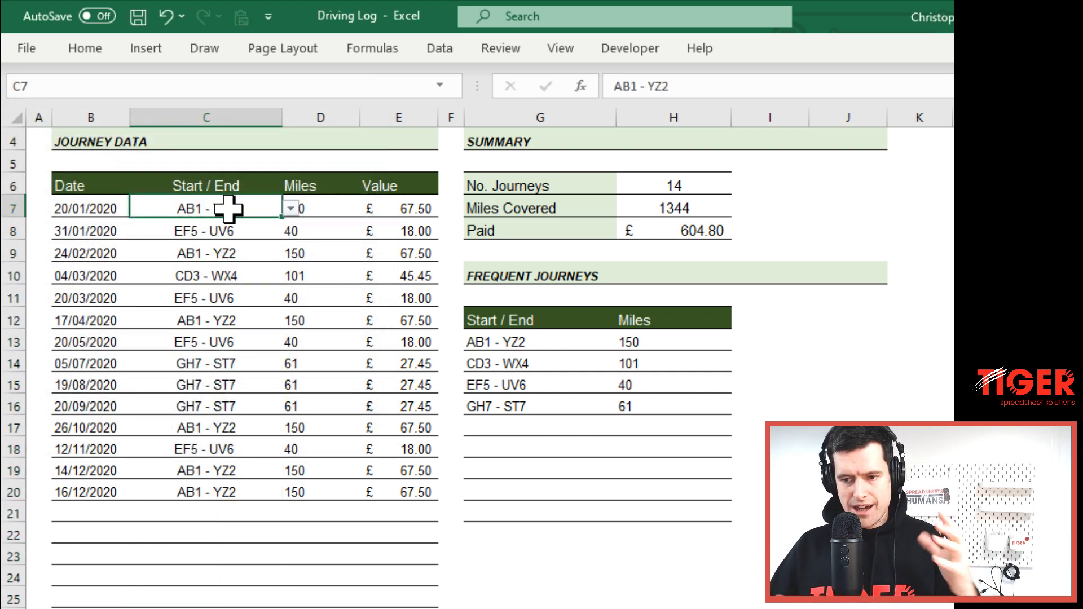
scroll(228, 209, up, 1)
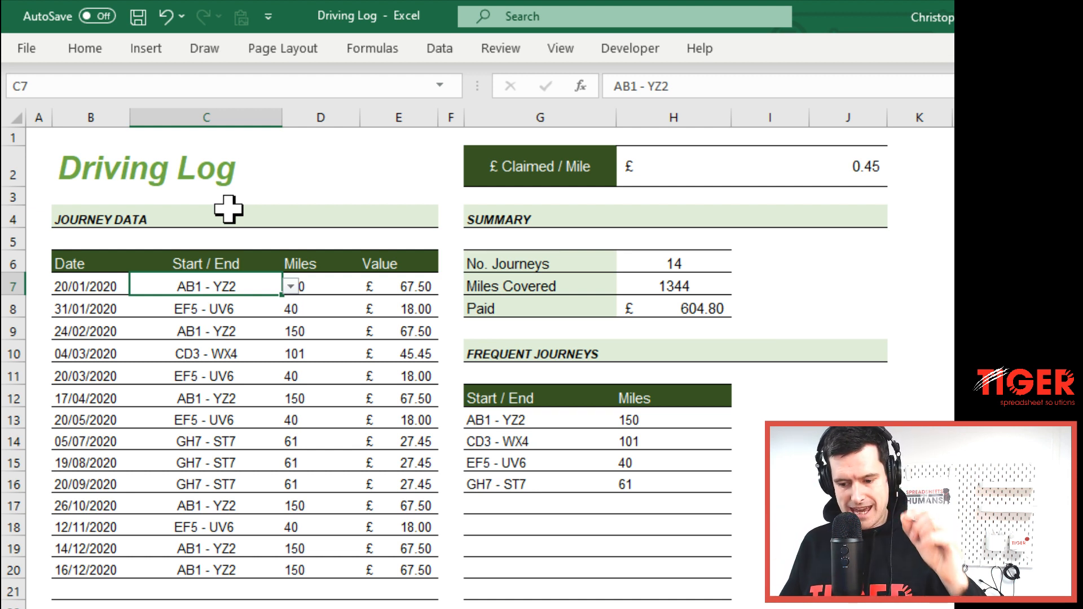
Step: Add FG10 - JK12 as a new Start / End entry in cell G17 of the Frequent Journeys table
click(483, 413)
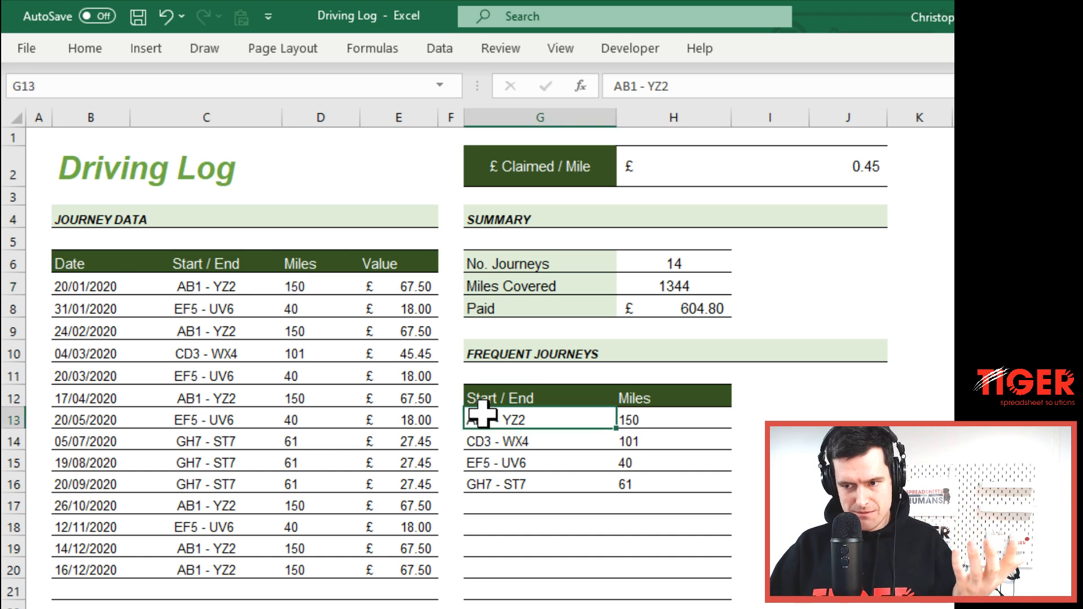
key(Down)
key(Down)
key(Down)
key(Down)
key(Down)
key(Down)
key(Down)
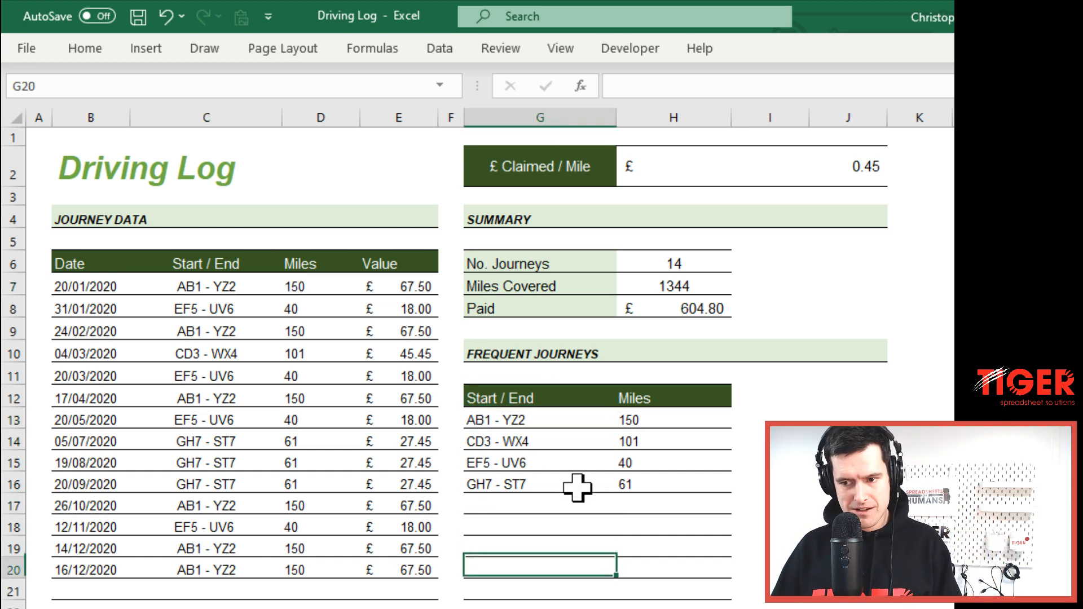
key(Up)
key(Up)
key(Up)
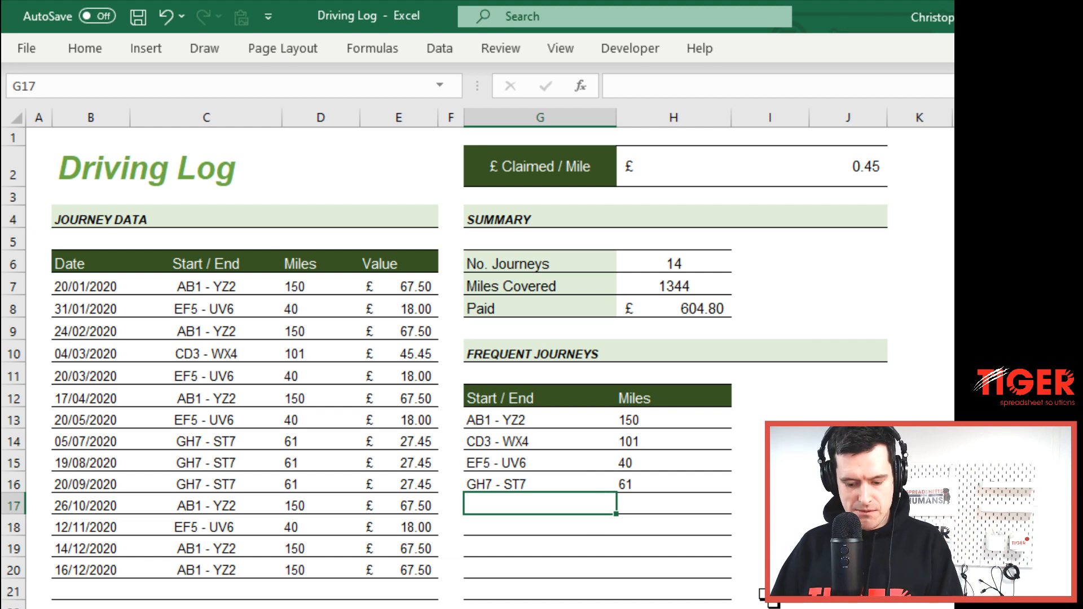
text(FG)
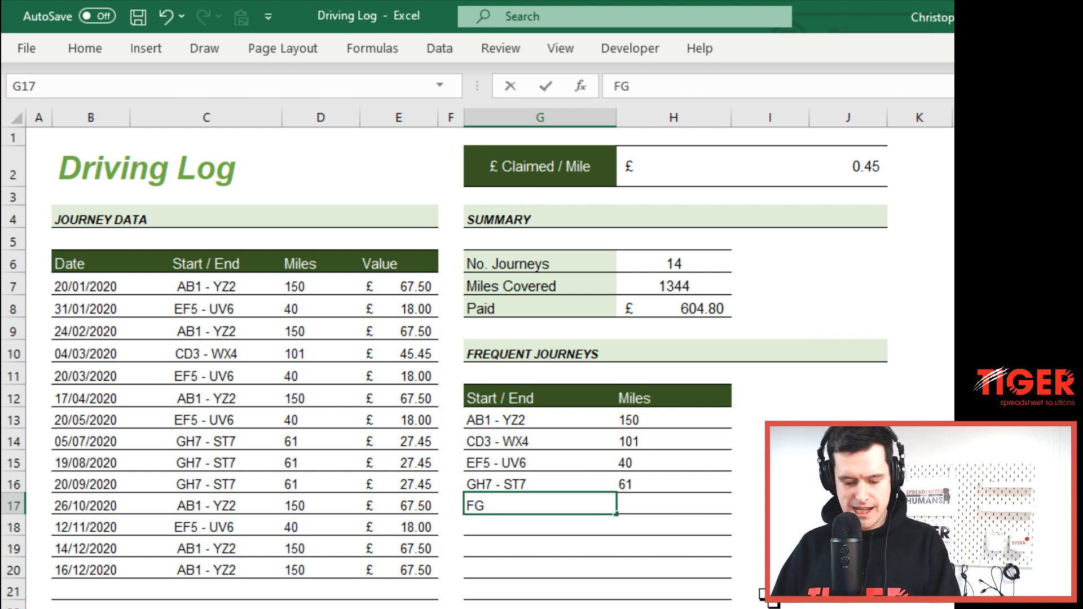
text(10 - )
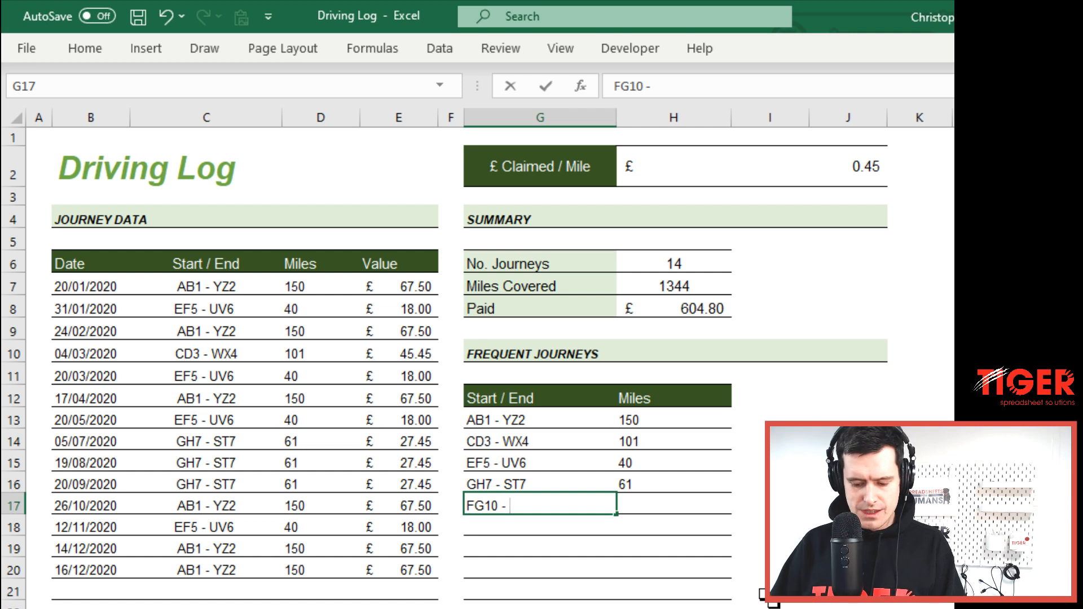
text(JK12)
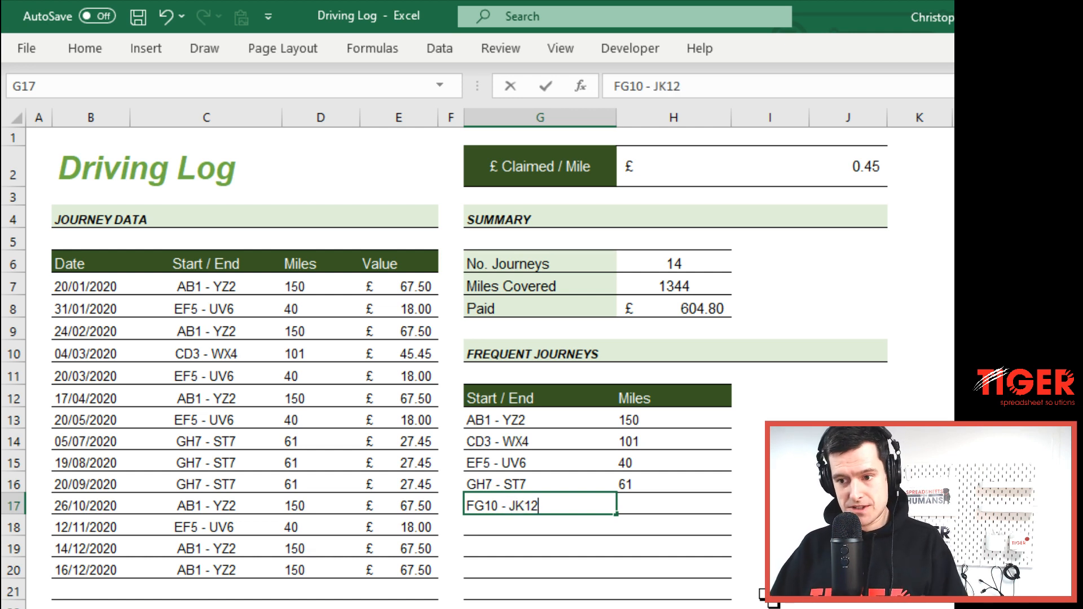
click(557, 542)
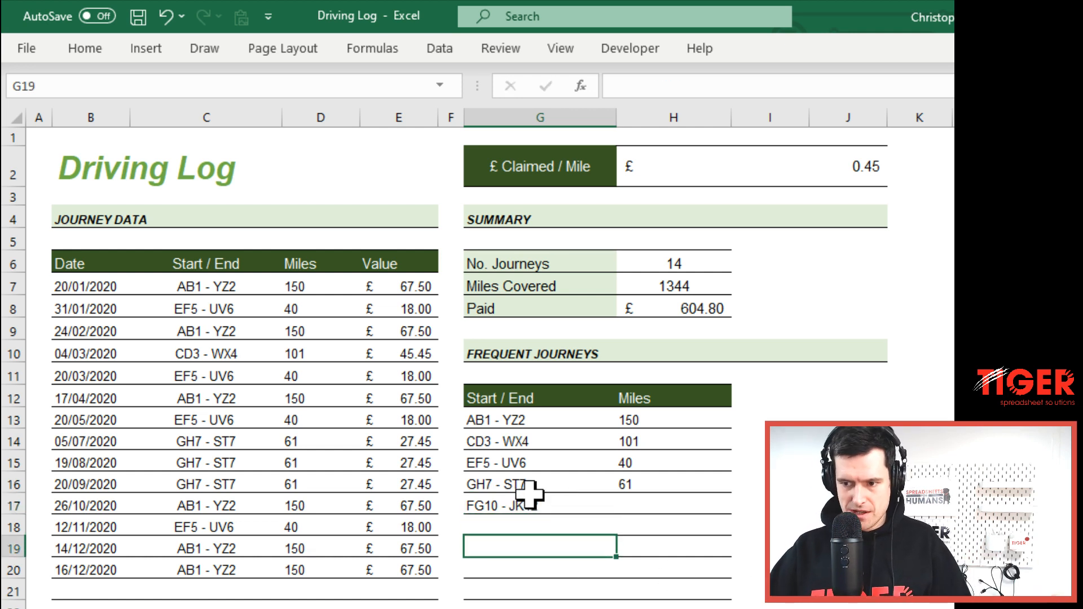
Step: Enter 100 miles in cell H17 for the FG10 - JK12 journey
click(624, 501)
text(100)
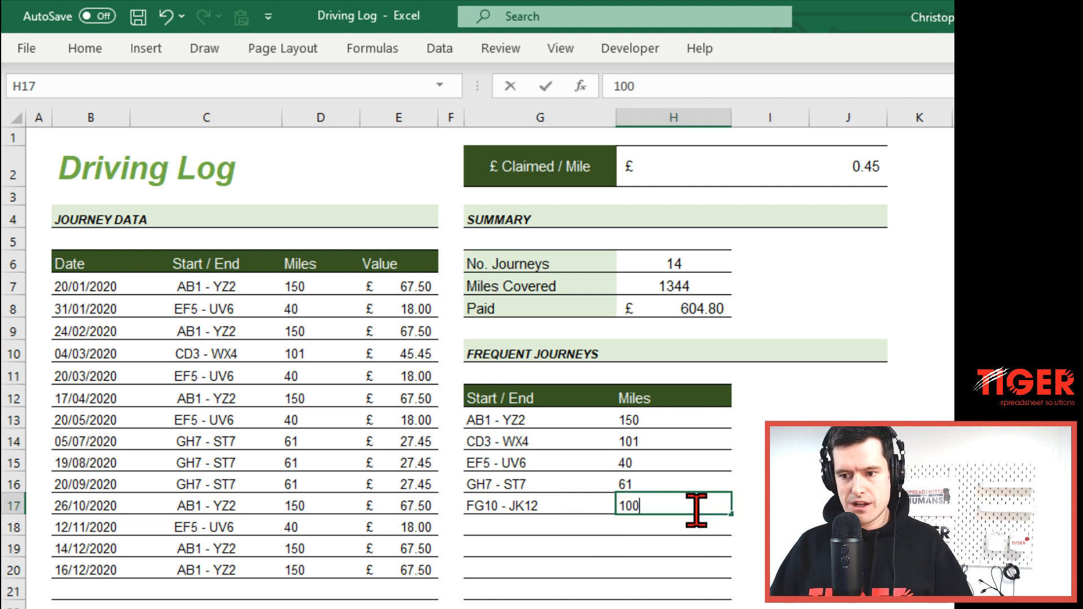
key(Return)
click(527, 502)
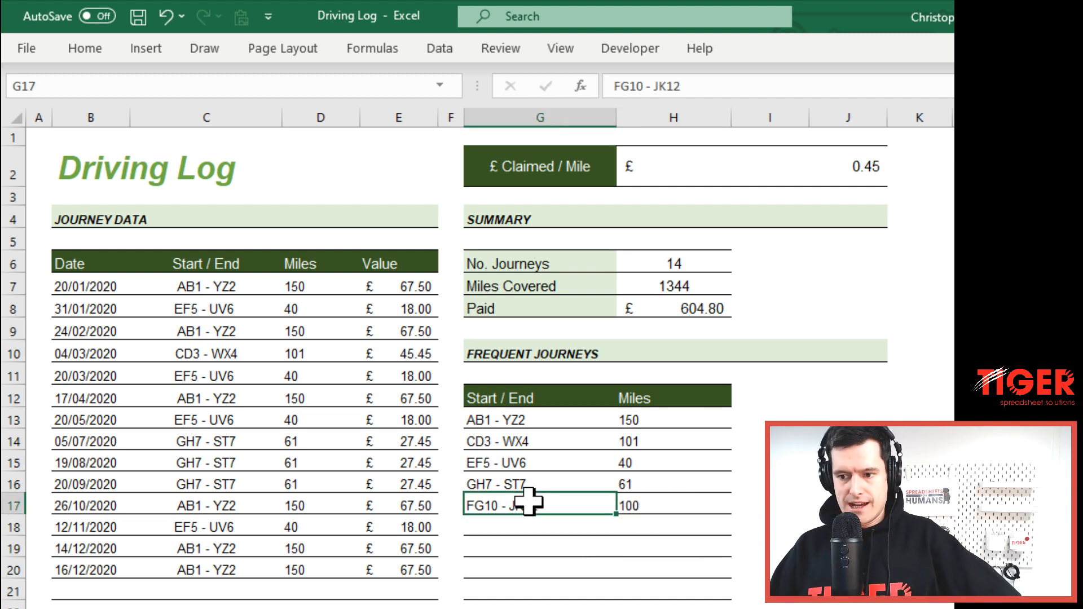
Step: Choose FG10 - JK12 from the Start / End drop-down list in cell C7
click(212, 284)
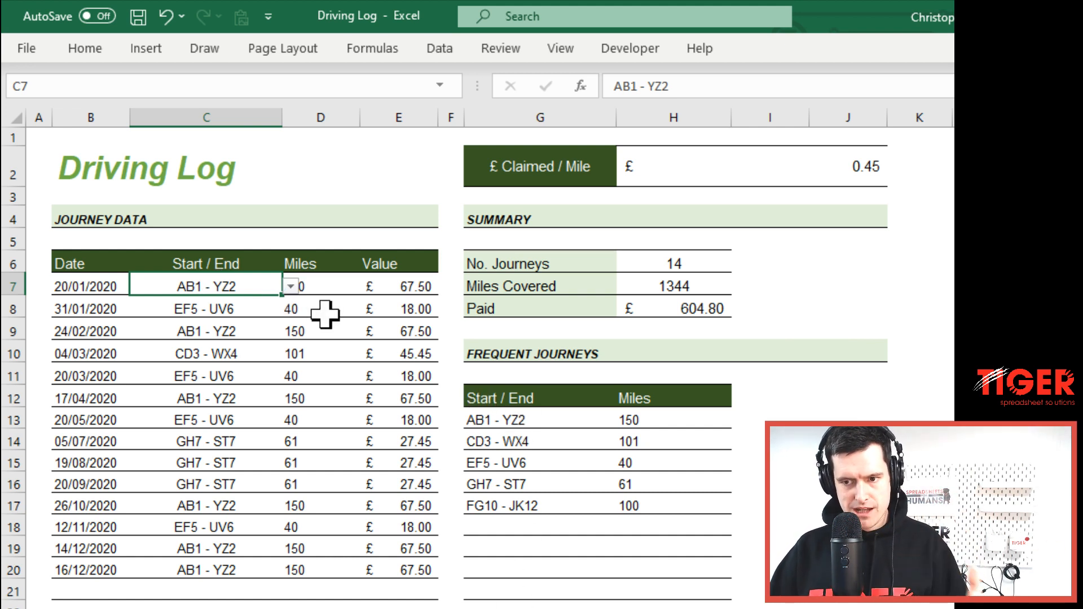
click(290, 287)
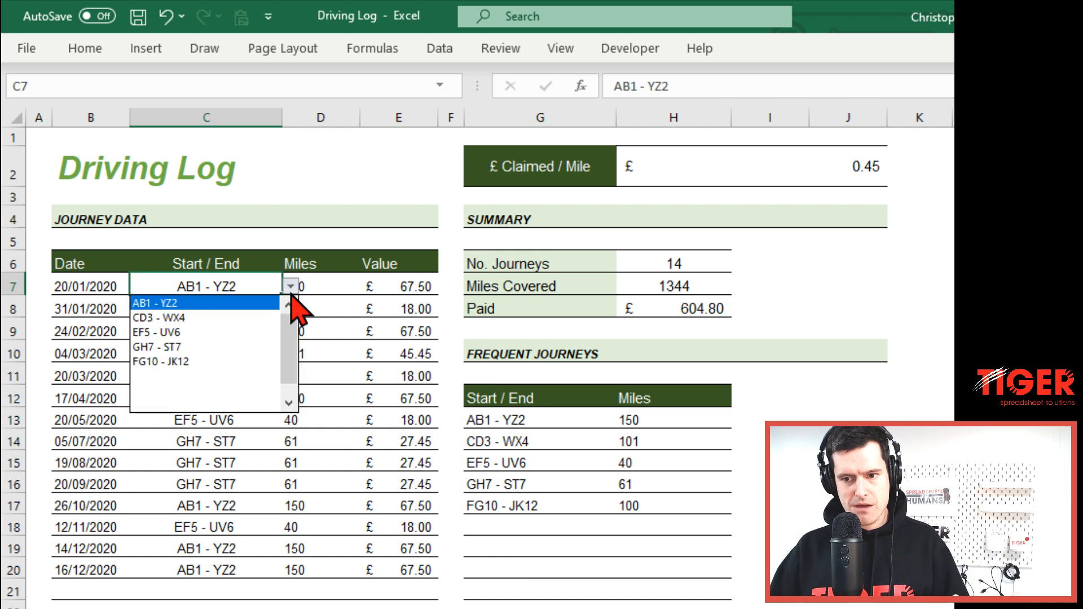
click(243, 362)
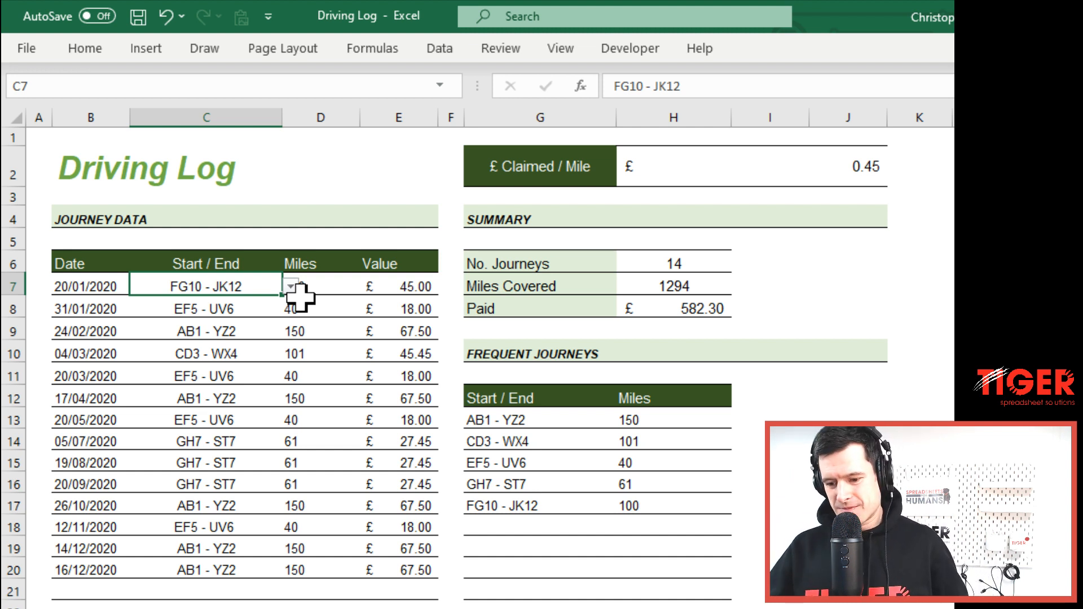
Step: Examine the formulas behind Value cell E11 and Miles cell D7 in the journey data
click(393, 378)
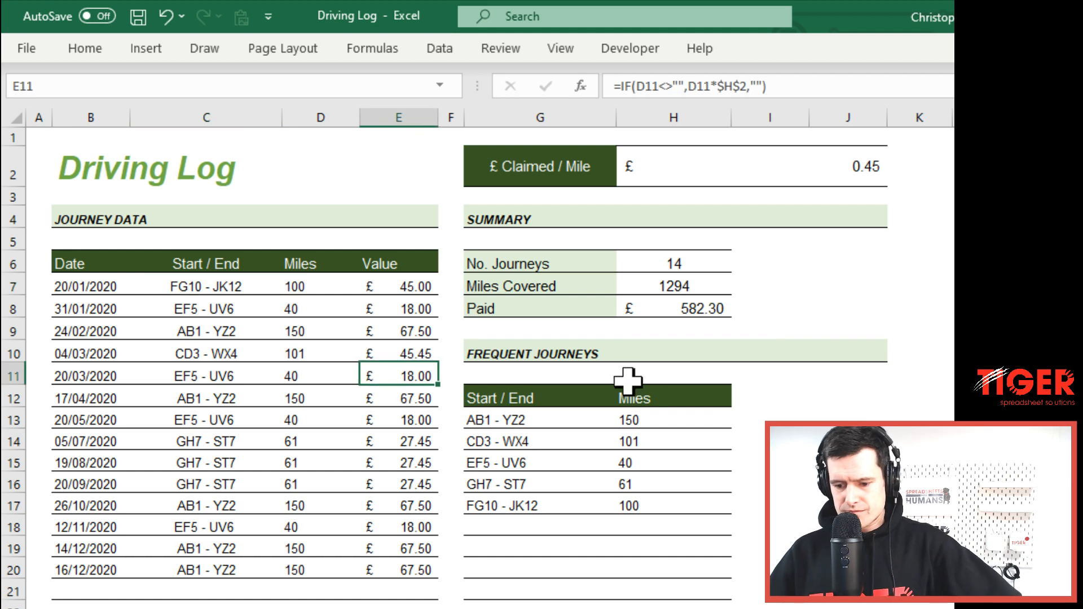
click(338, 308)
click(308, 282)
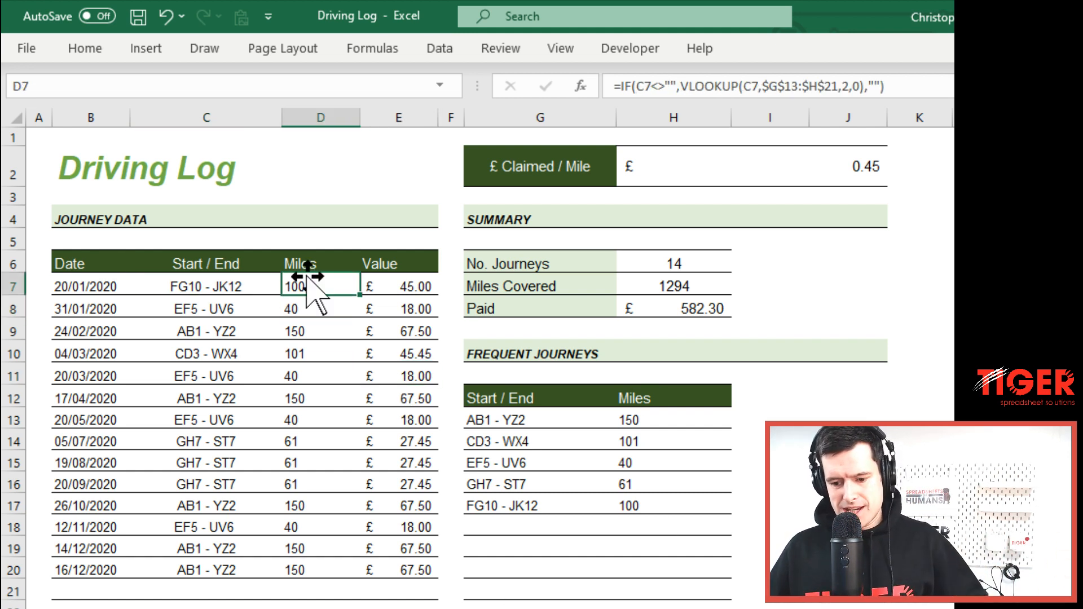
key(ctrl+space)
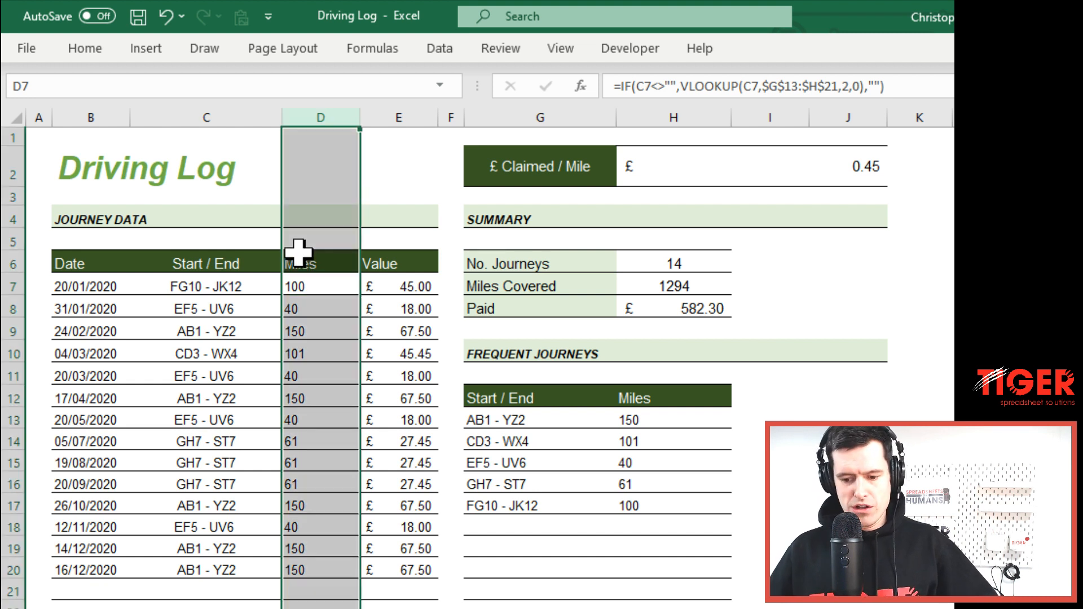
key(Left)
key(Right)
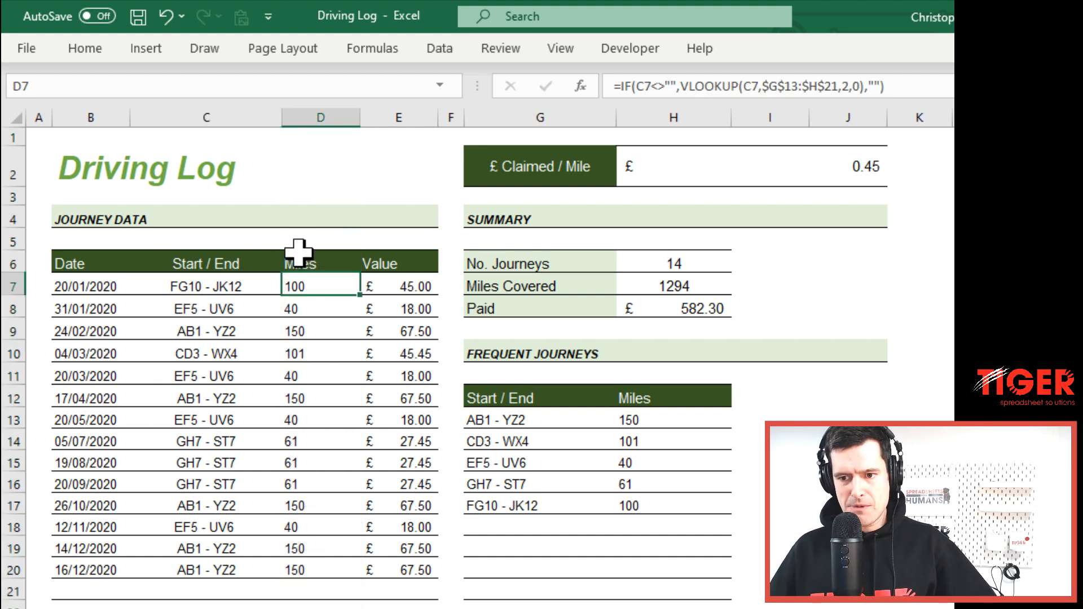
Step: Choose CD3 - WX4 and then EF5 - UV6 from the drop-down list in C7, and check the Miles cell D7
click(241, 287)
click(291, 288)
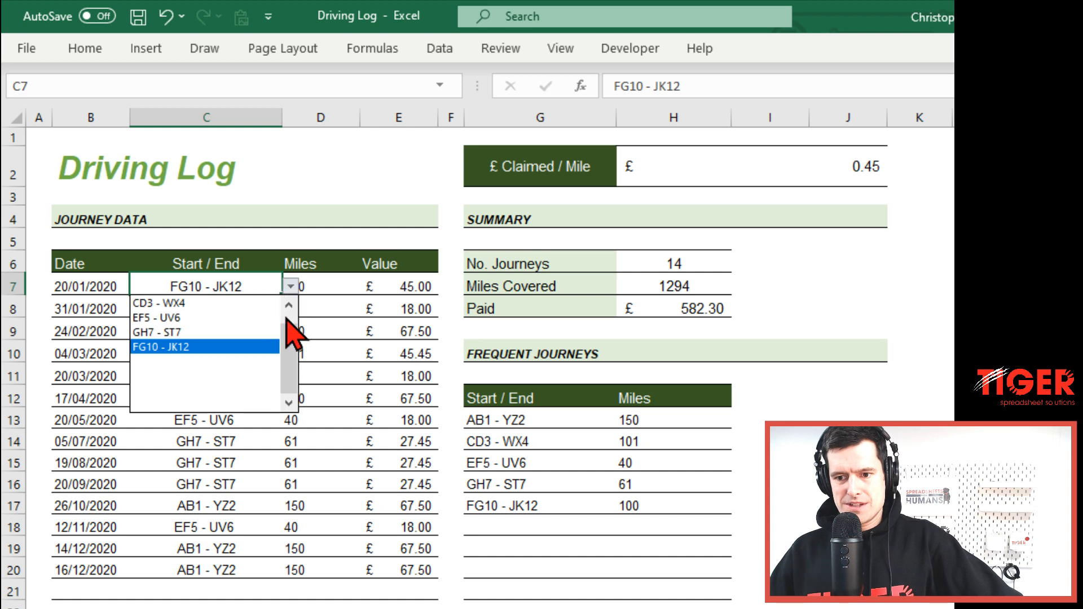
scroll(294, 361, up, 1)
click(231, 318)
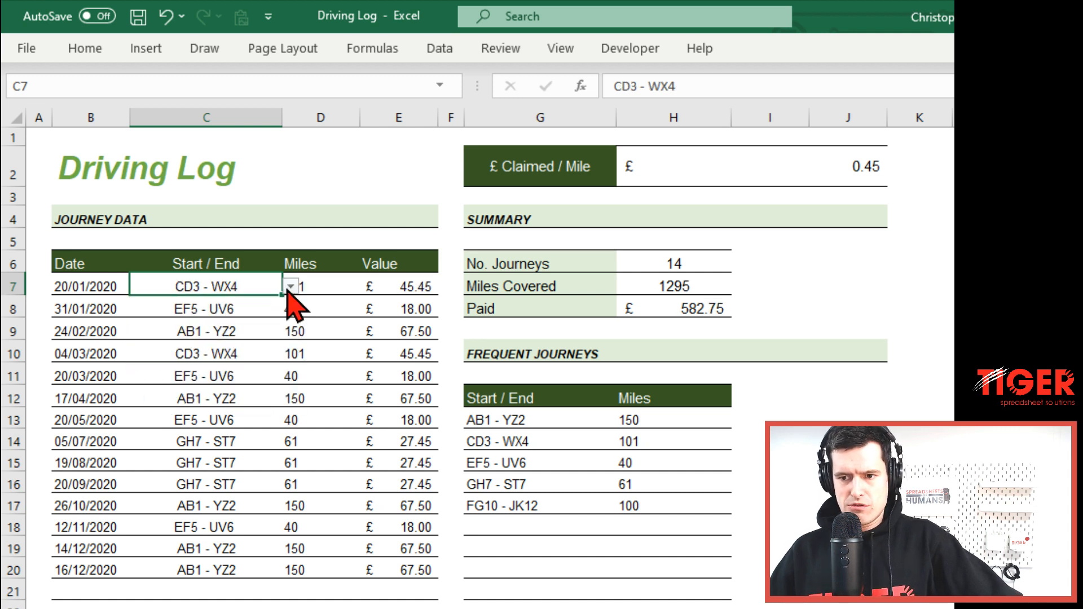
click(291, 288)
click(249, 318)
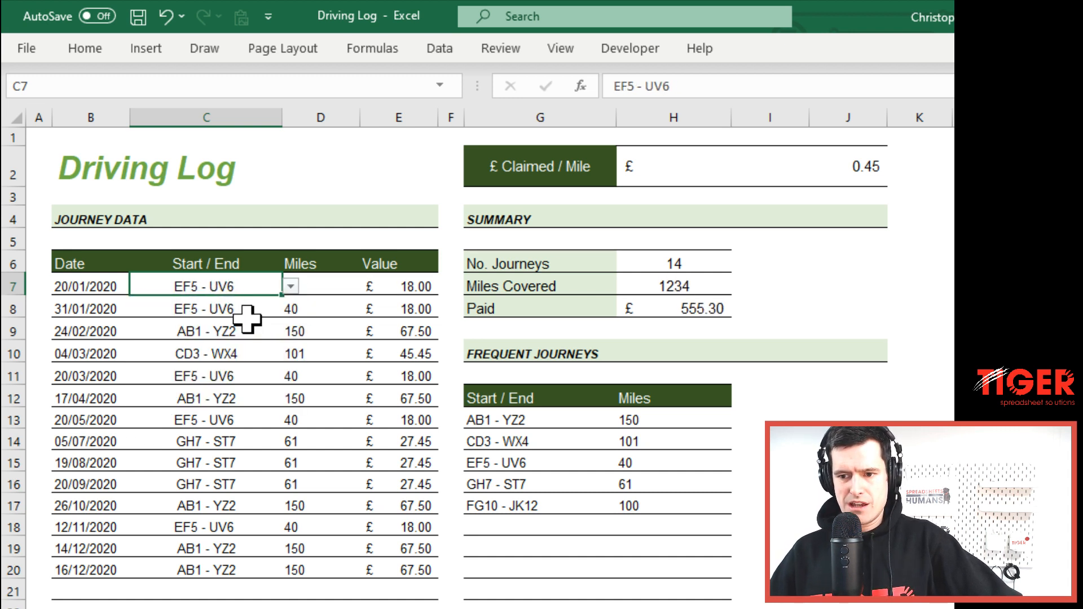
click(345, 282)
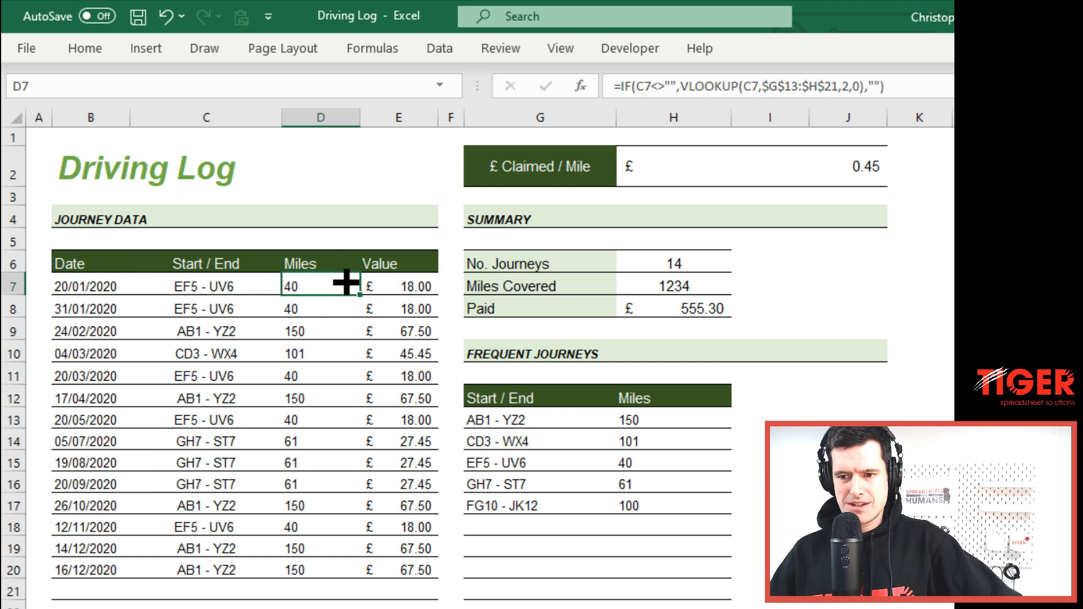
Step: Choose GH7 - ST7 from the Start / End drop-down list in cell C7
click(241, 286)
click(291, 288)
click(252, 333)
click(249, 331)
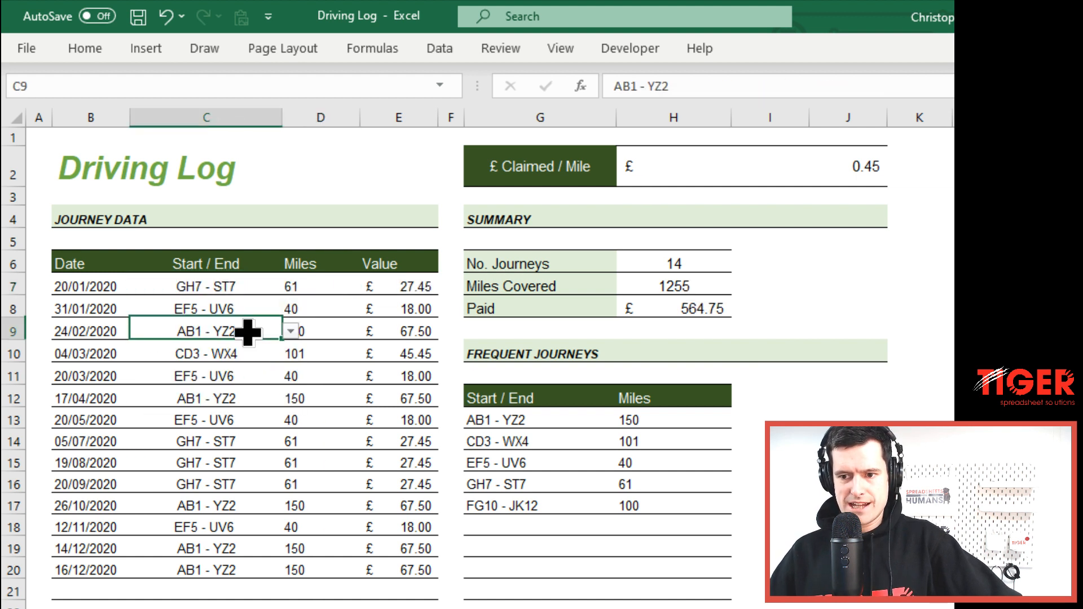
Step: Examine the VLOOKUP part of the Miles formula in cell D7 and the ranges it references
drag(312, 288, 467, 322)
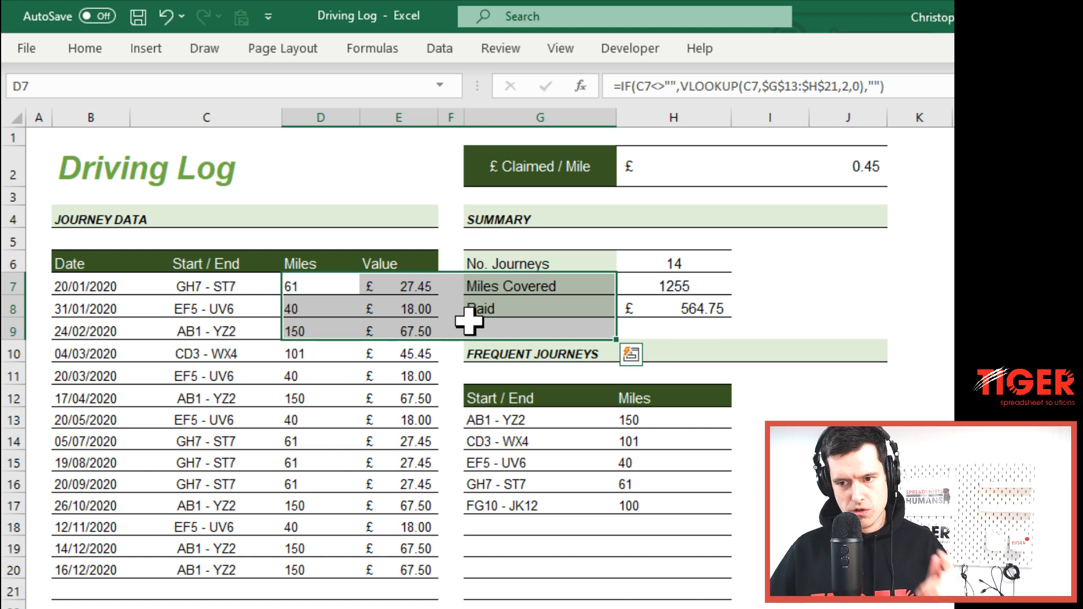
key(Left)
key(Right)
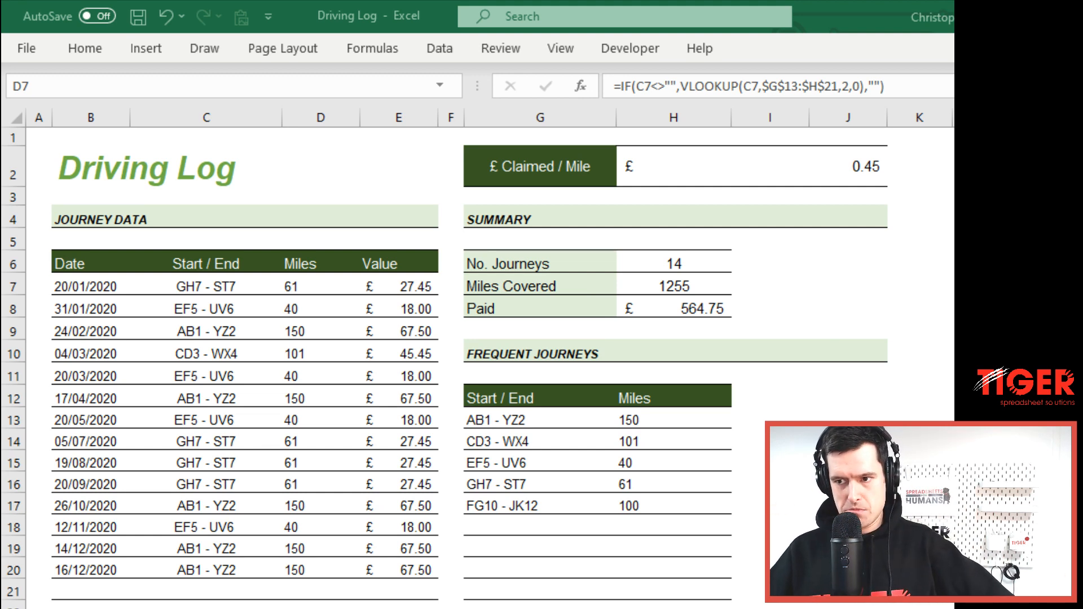
click(285, 289)
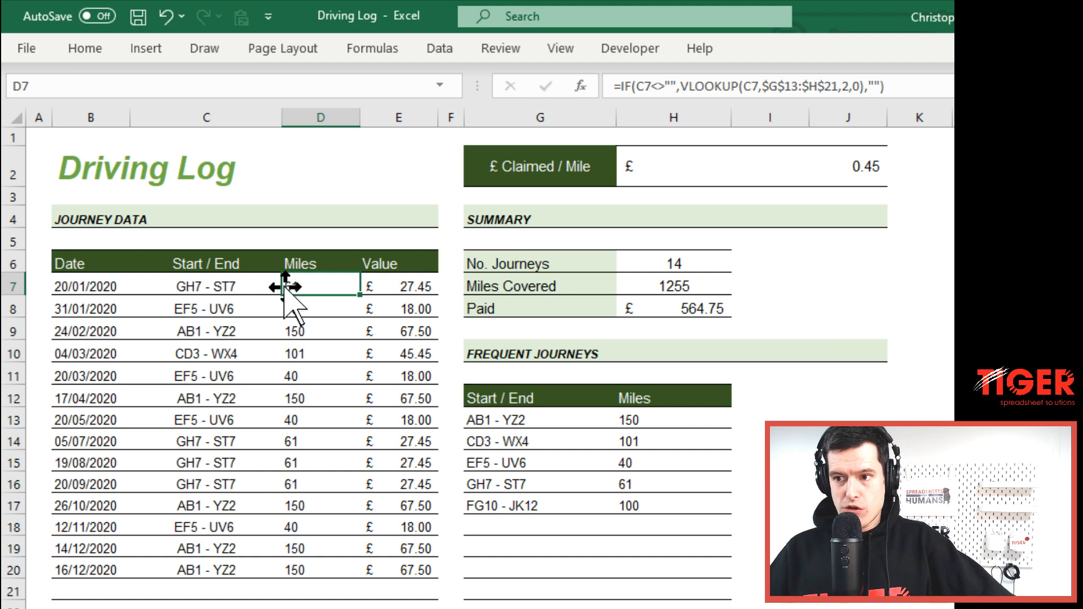
drag(740, 86, 680, 85)
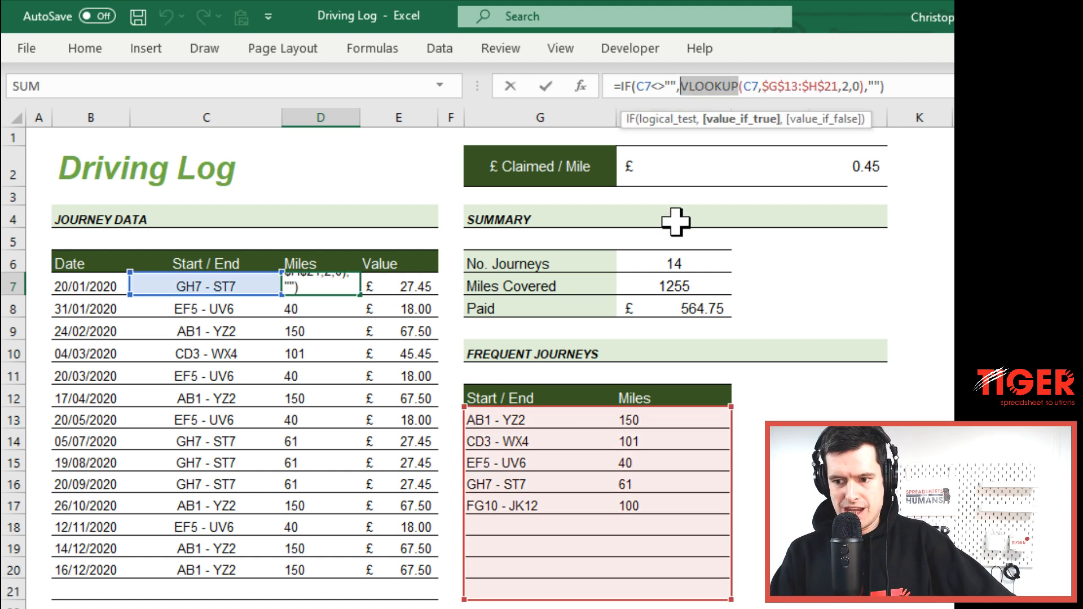
key(ctrl+Return)
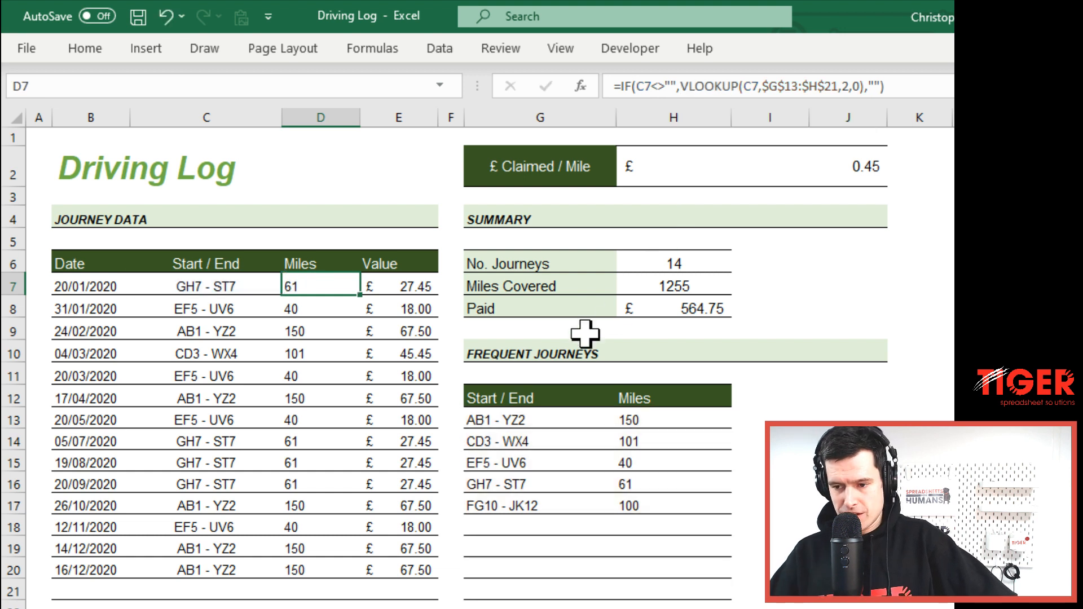
Step: Examine the IF condition that wraps the VLOOKUP in Miles cell D7 and the ranges it references
click(516, 435)
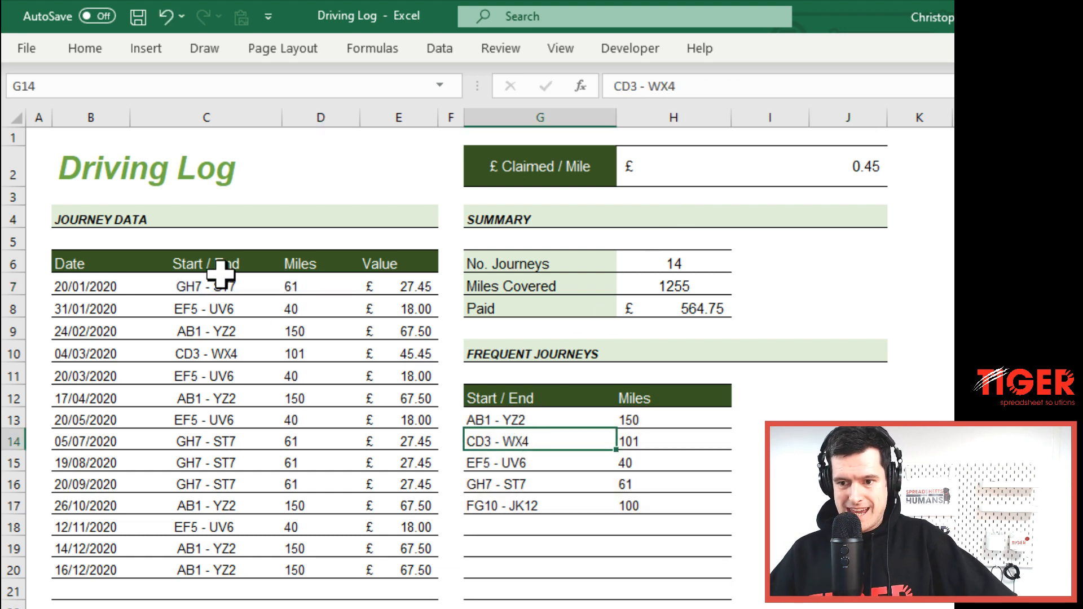
double_click(305, 285)
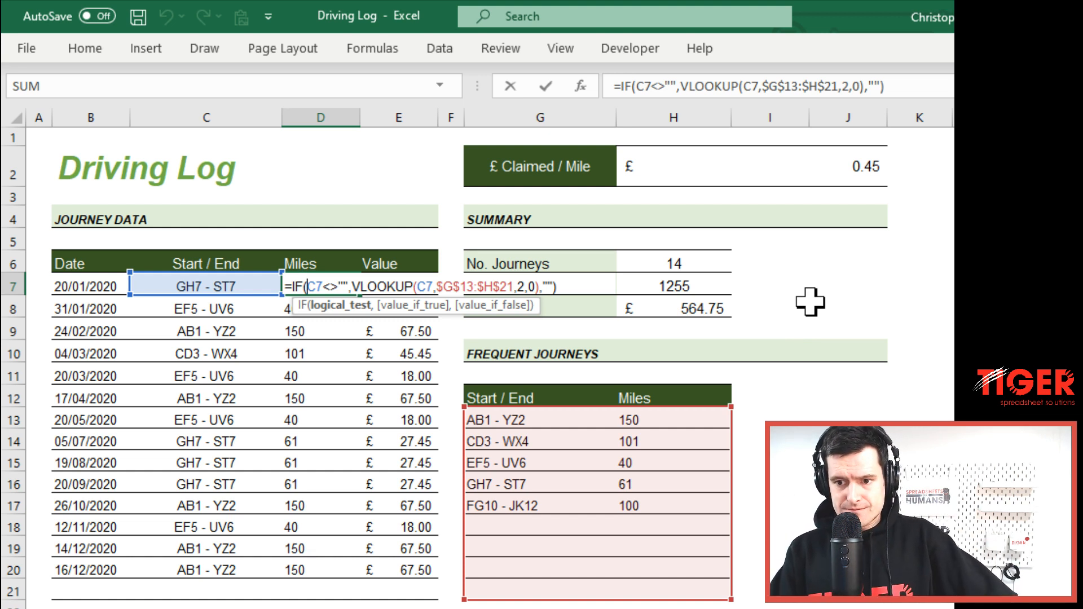
key(ctrl+Return)
key(Down)
Step: View the journeys offered in the Start / End drop-down list of cell C7 without changing the selection
key(Left)
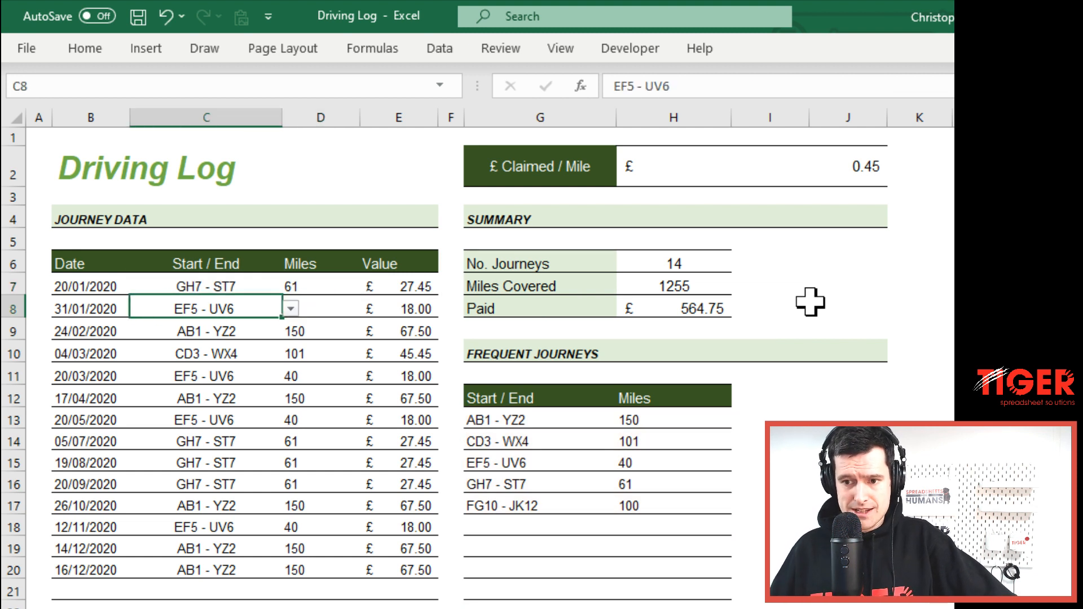
key(Up)
key(alt+Down)
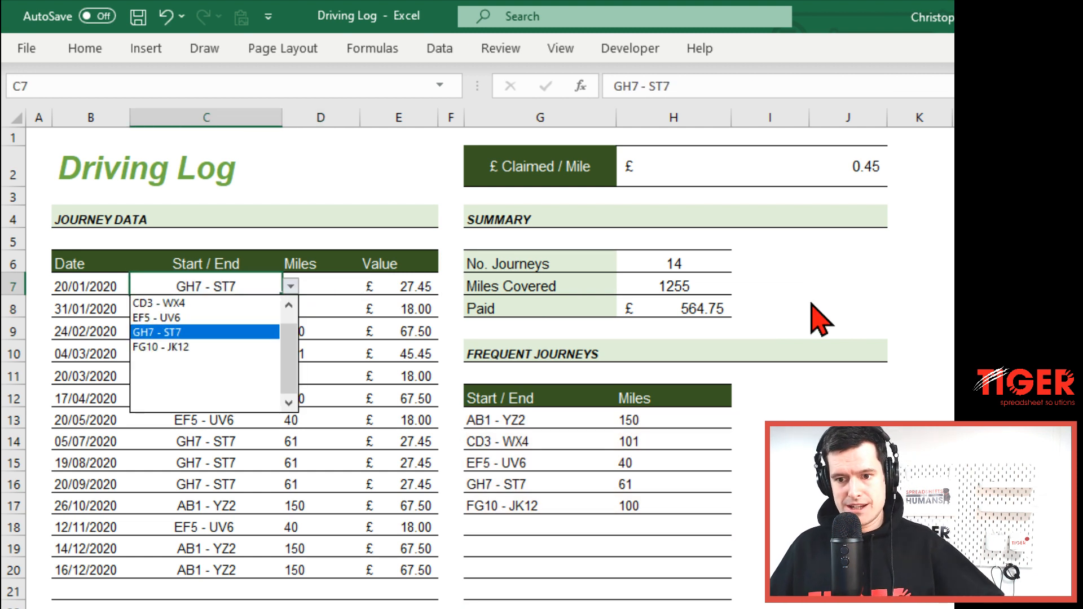
key(Escape)
key(Down)
key(Up)
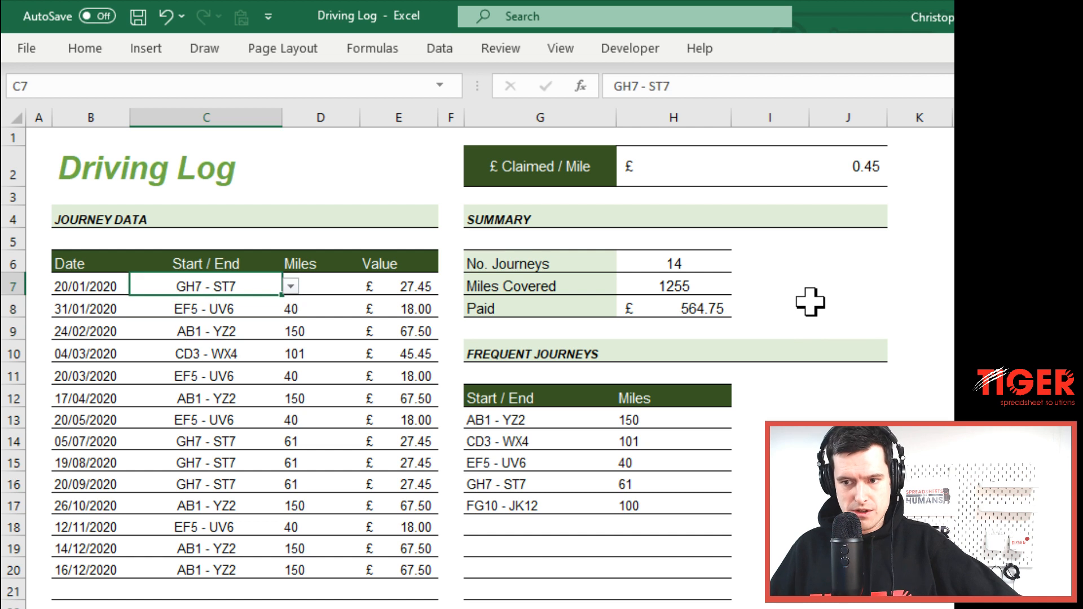
Step: Examine the Value formula in cell E7 and the £ Claimed / Mile cell H2 that it references
key(Right)
key(Right)
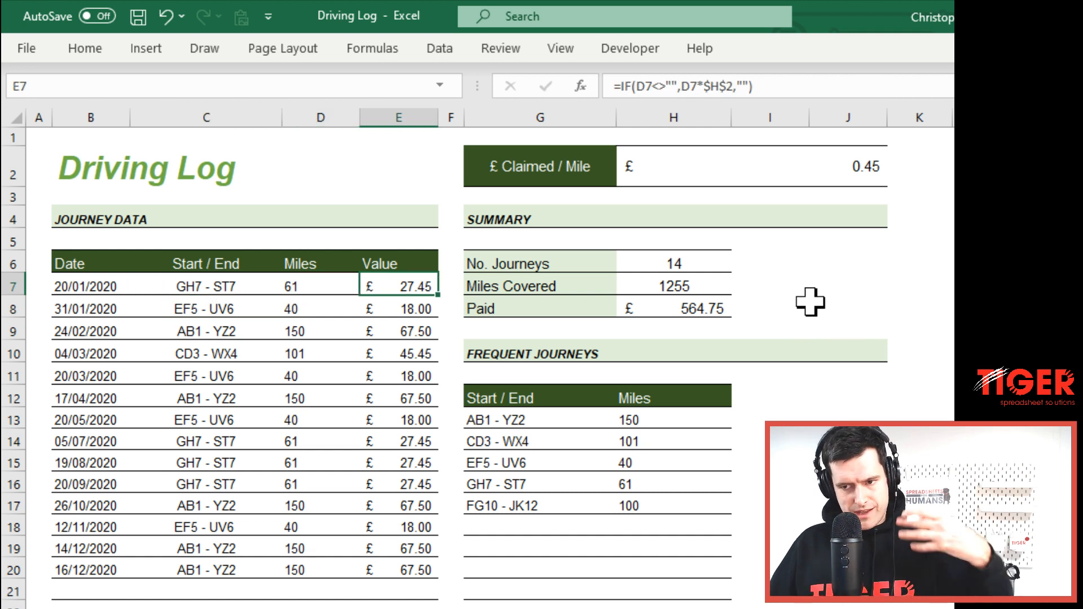
key(F2)
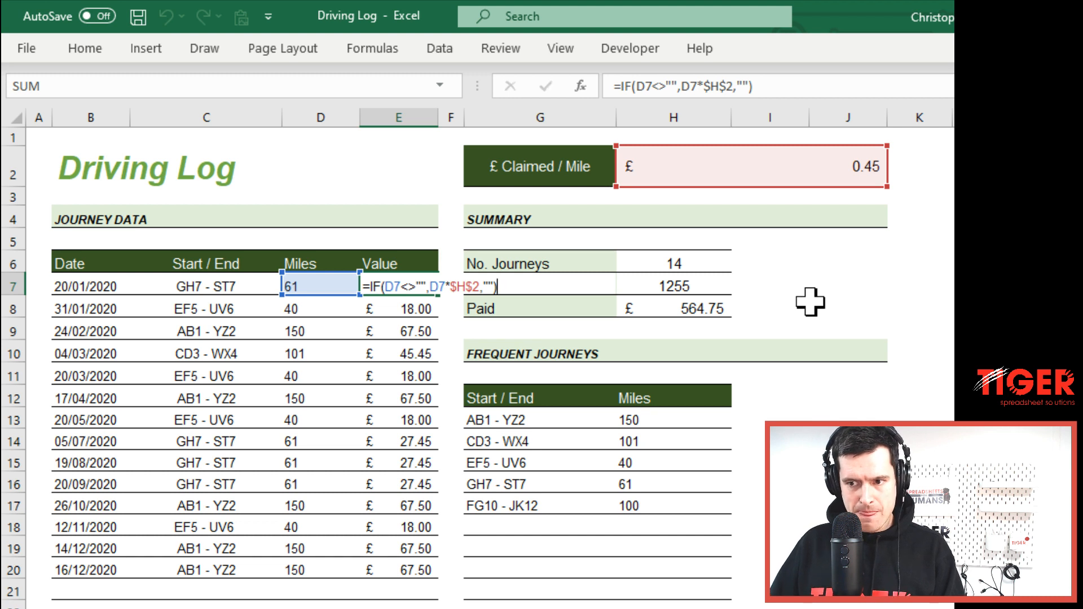
key(shift+Tab)
key(Right)
key(Left)
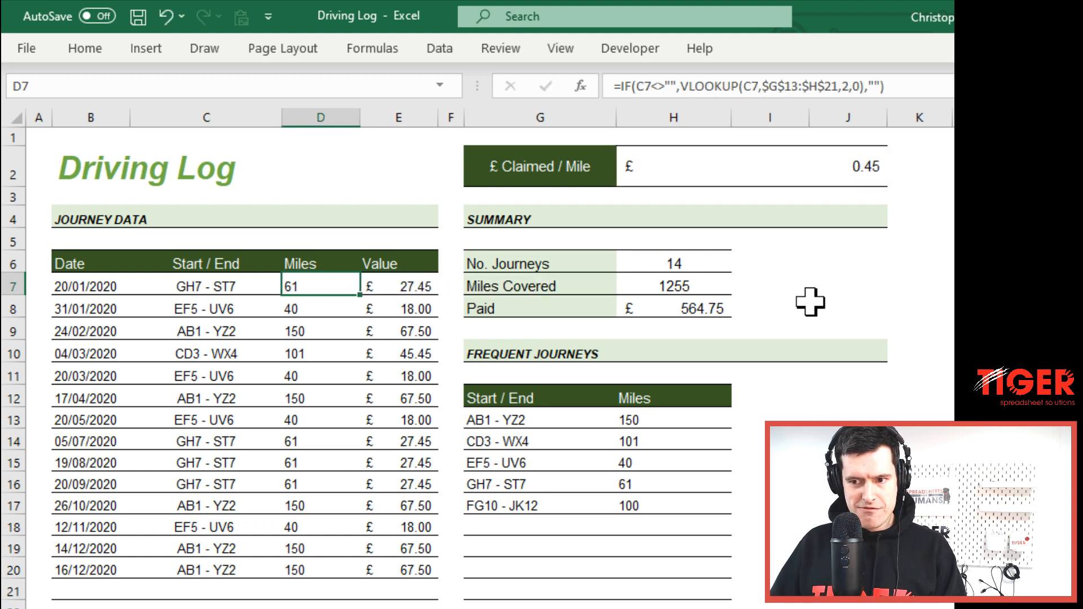
key(Right)
click(794, 165)
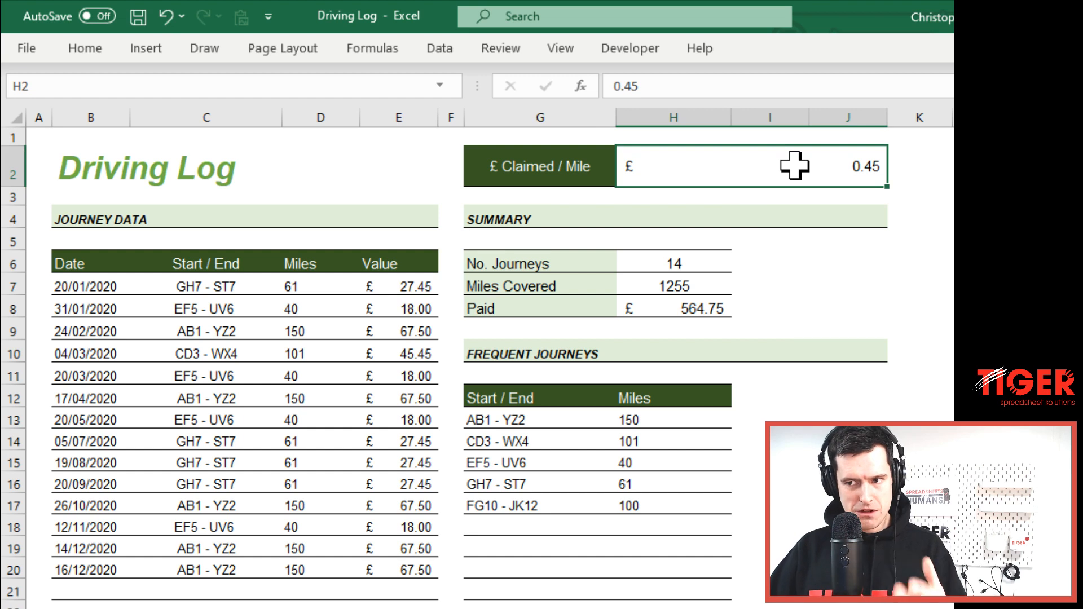
Step: Clear the existing formulas from the Value column of the journey data, from cell E7 down
click(403, 283)
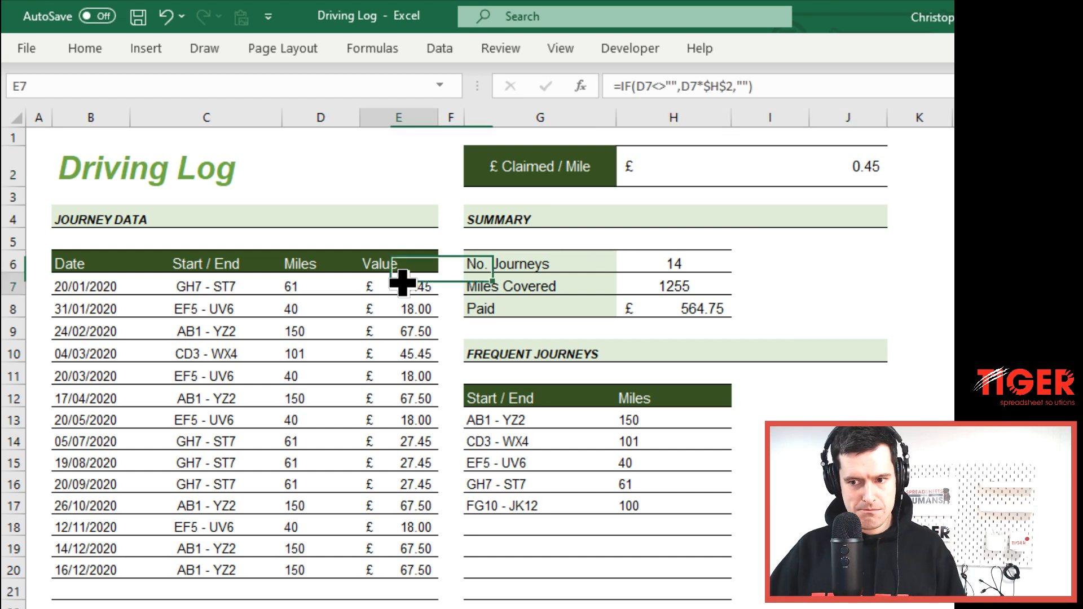
key(ctrl+shift+Down)
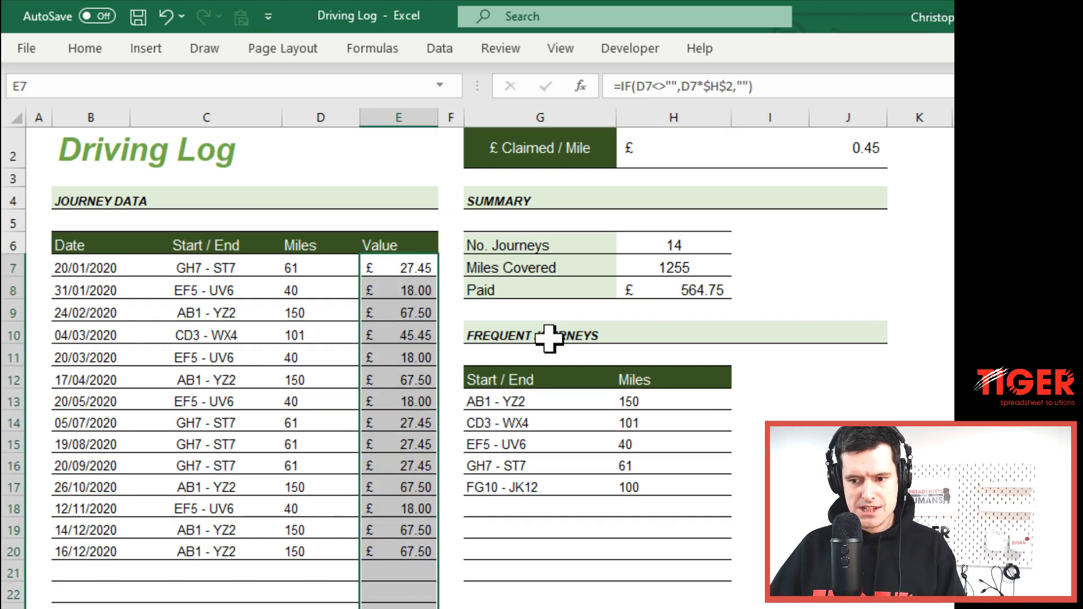
key(Delete)
key(Up)
key(Up)
key(Up)
key(Up)
key(Up)
key(Up)
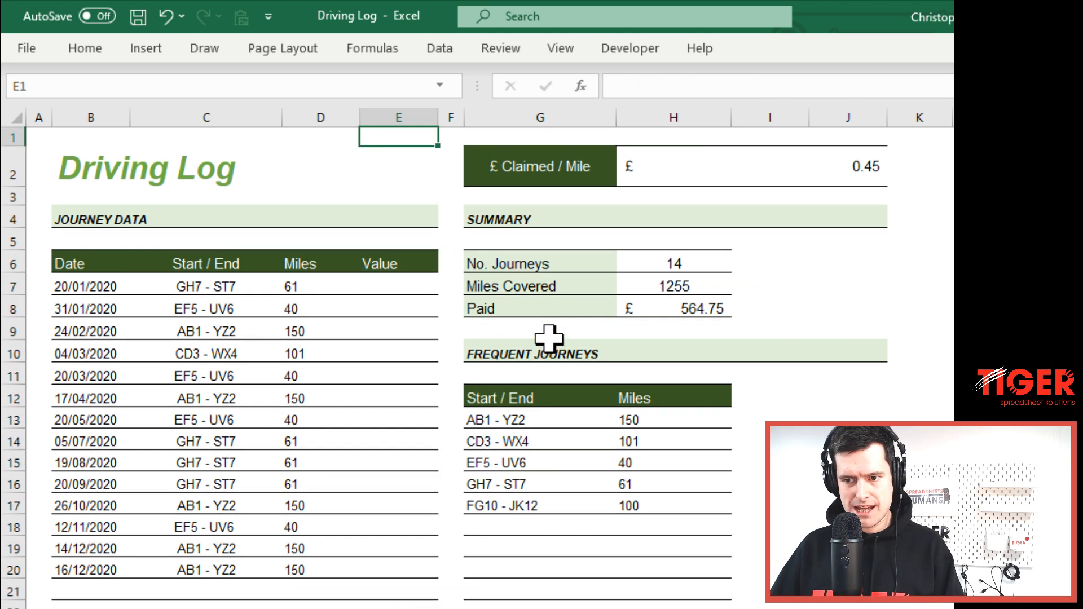
key(Down)
key(Down)
key(Down)
key(Down)
key(Down)
key(Down)
key(Down)
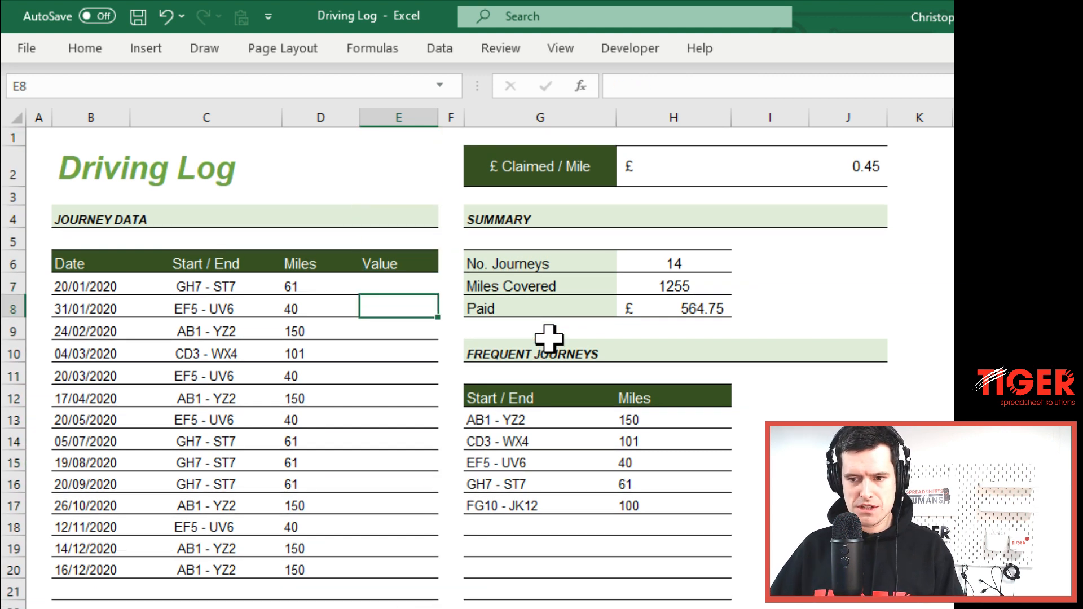
Step: Enter the formula =D7*H2 in Value cell E7 to multiply the miles by the £ Claimed / Mile rate
click(305, 282)
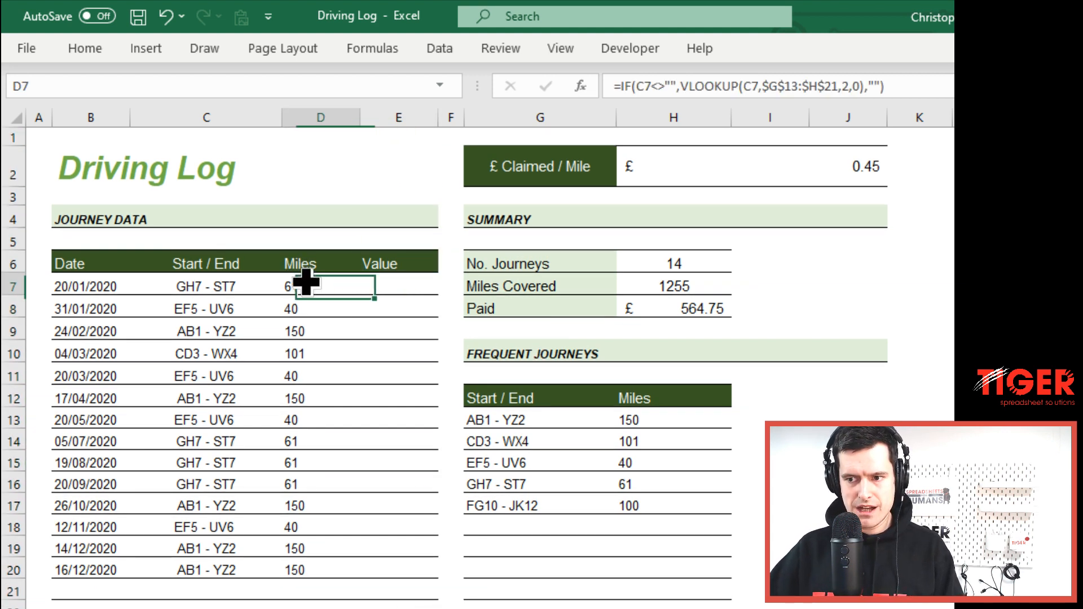
click(822, 167)
click(418, 287)
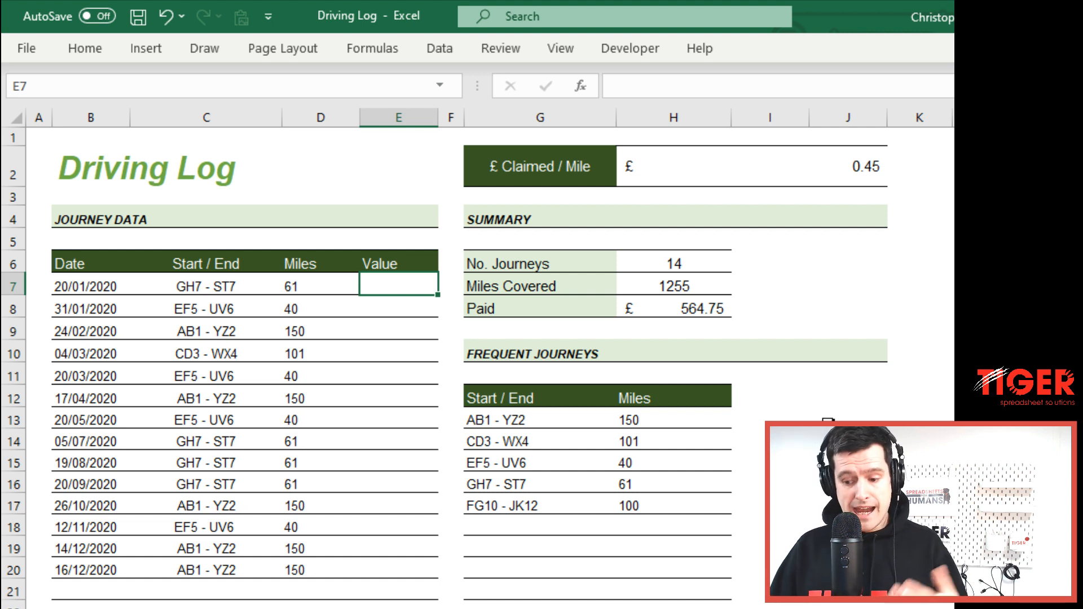
text(=)
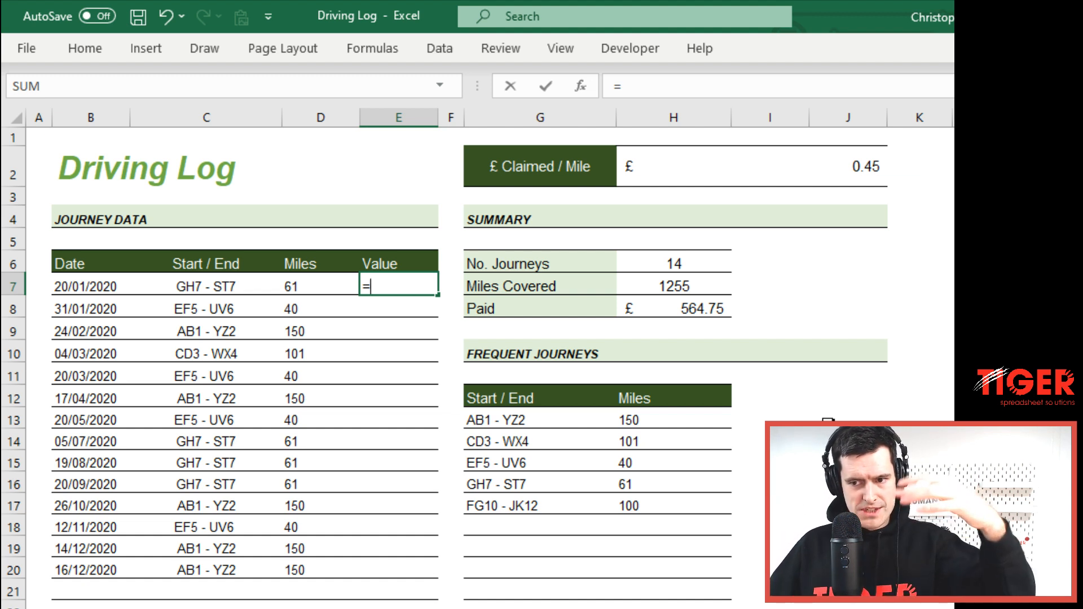
key(Left)
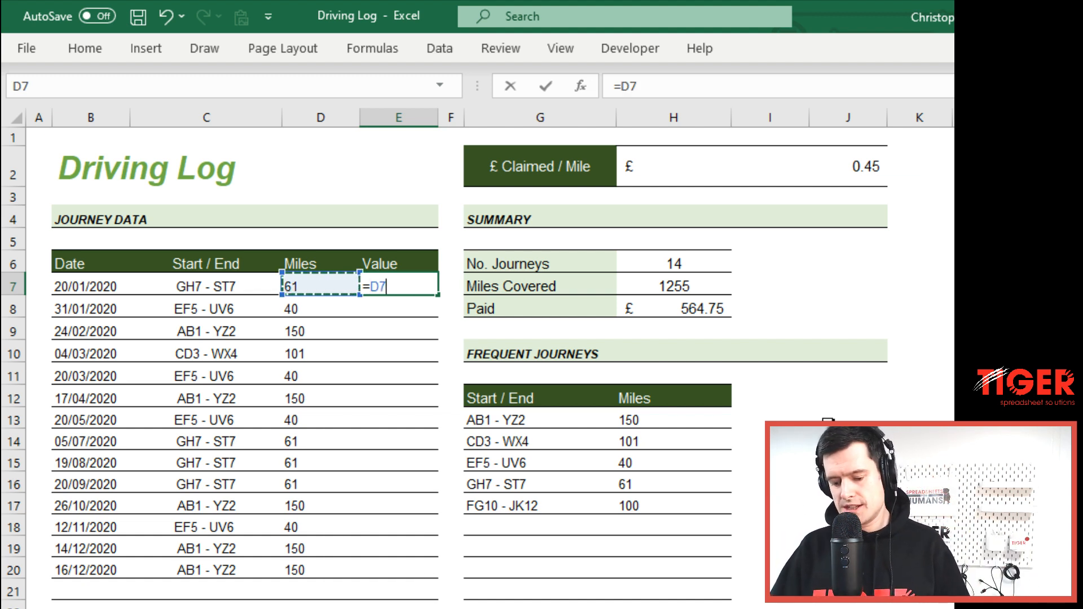
text(*)
key(Up)
key(Up)
key(Up)
key(Up)
key(Up)
key(Right)
key(Right)
key(Right)
key(Right)
key(Left)
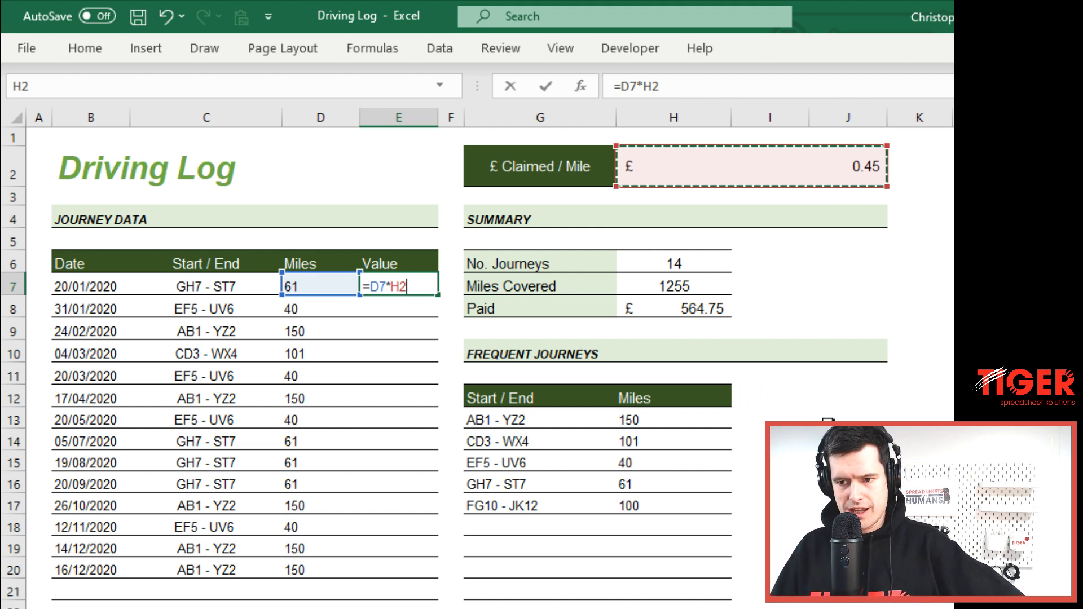
key(Return)
Step: Try to copy the formula in cell E7 down the Value column with its relative reference to H2
key(Right)
key(Right)
key(Right)
key(Right)
key(Right)
key(Left)
key(Left)
key(Left)
key(Left)
key(Left)
key(Up)
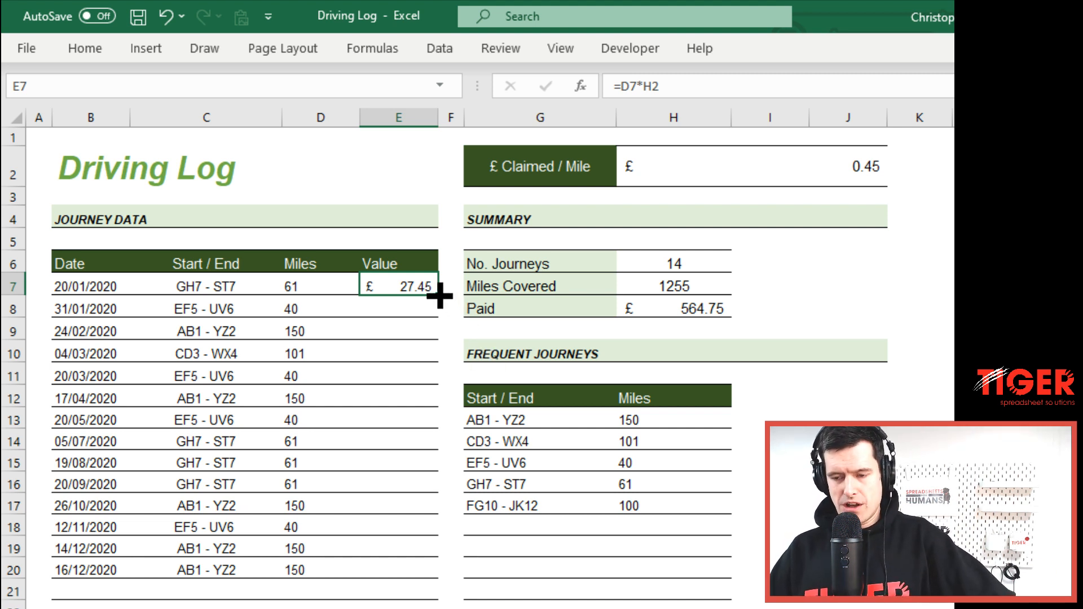
drag(439, 296, 454, 606)
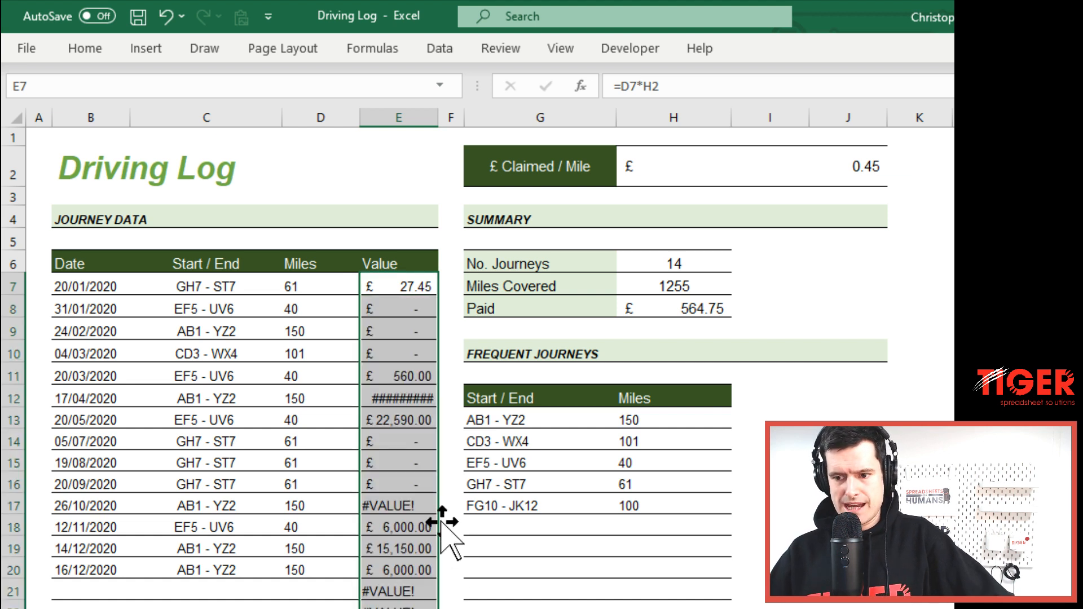
Step: Examine the copied formulas down the Value column, including those in cells E11 and E17
click(393, 294)
key(Down)
key(Down)
key(Down)
key(Down)
key(Down)
key(Up)
key(Up)
key(Up)
key(Up)
key(Up)
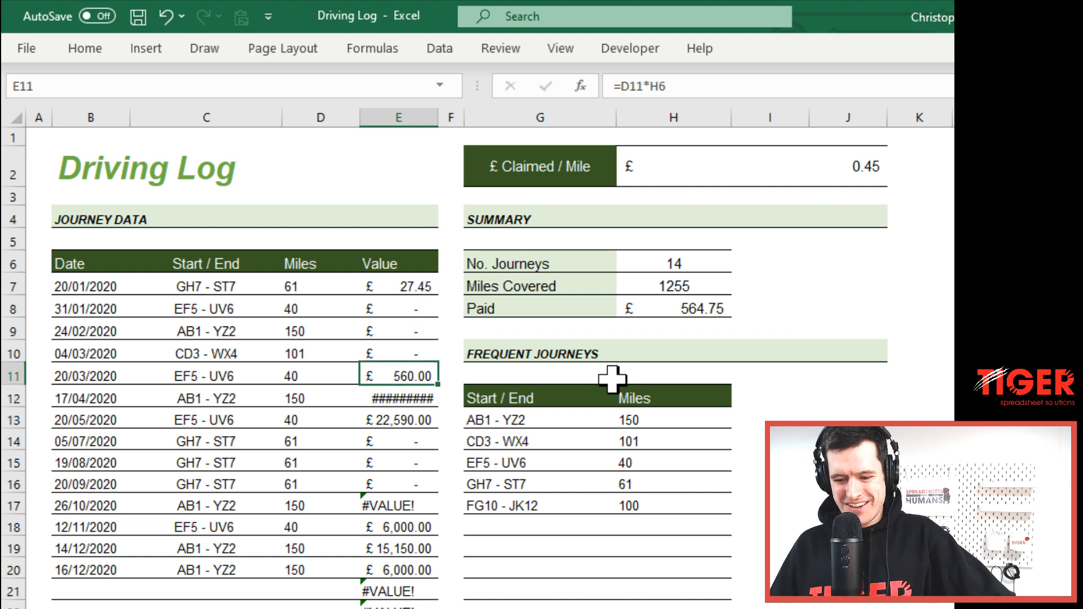
key(Down)
key(Down)
key(Down)
key(Down)
key(Down)
key(Down)
key(Down)
key(Down)
key(Down)
key(Down)
key(Down)
key(Down)
key(Down)
key(Down)
key(Down)
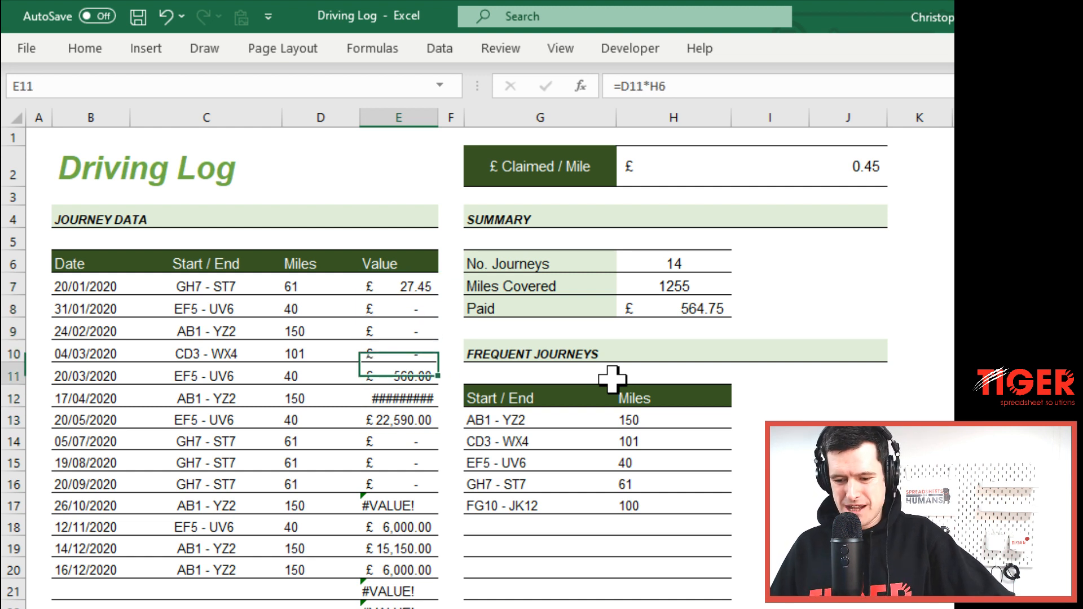
key(Down)
key(Down)
key(Down)
key(Down)
key(Down)
key(Down)
key(Down)
key(Down)
key(Up)
key(Up)
key(Up)
key(Up)
key(Up)
key(Up)
key(Up)
key(Up)
key(Up)
key(Up)
key(Up)
key(Up)
key(Up)
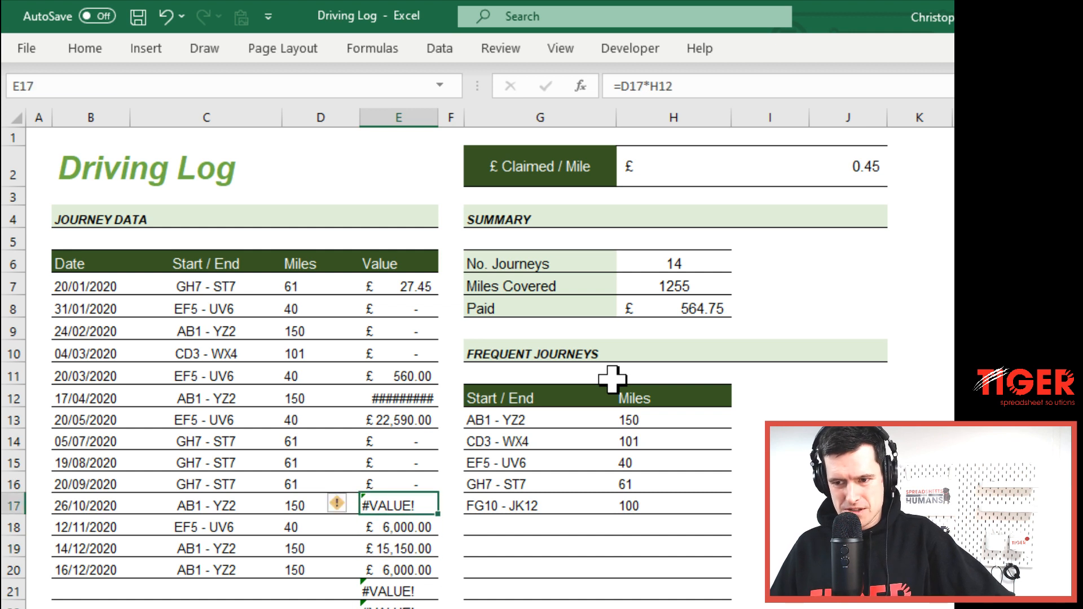
key(Up)
key(Up)
key(Up)
key(Up)
key(Up)
key(Up)
key(Up)
key(Up)
key(Up)
key(Up)
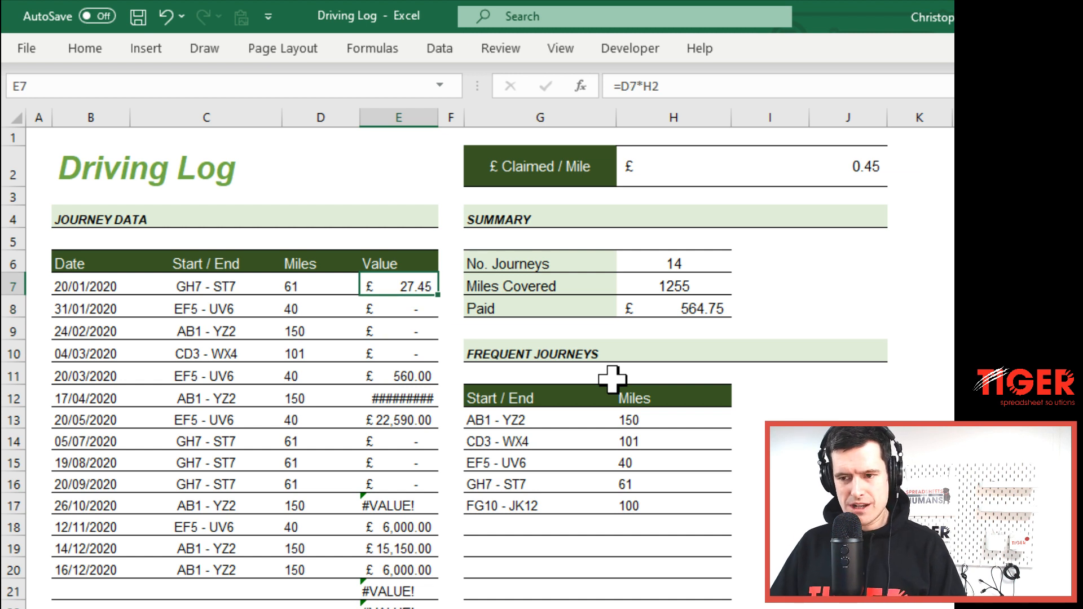
Step: Compare the cell references in the Value formulas of rows 7 to 13 to see how they shift
key(F2)
key(Escape)
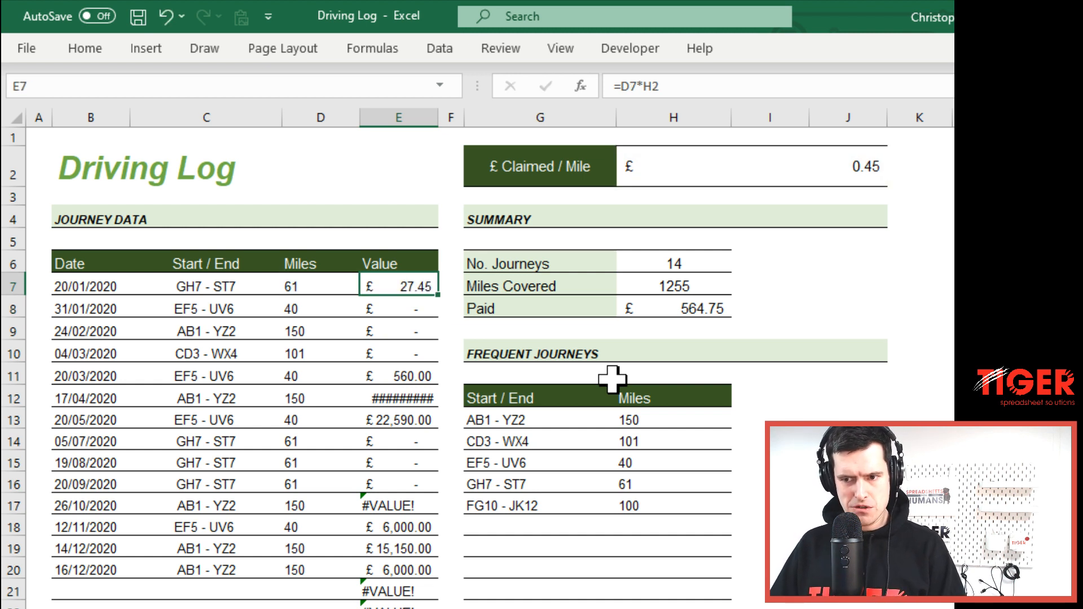
key(Down)
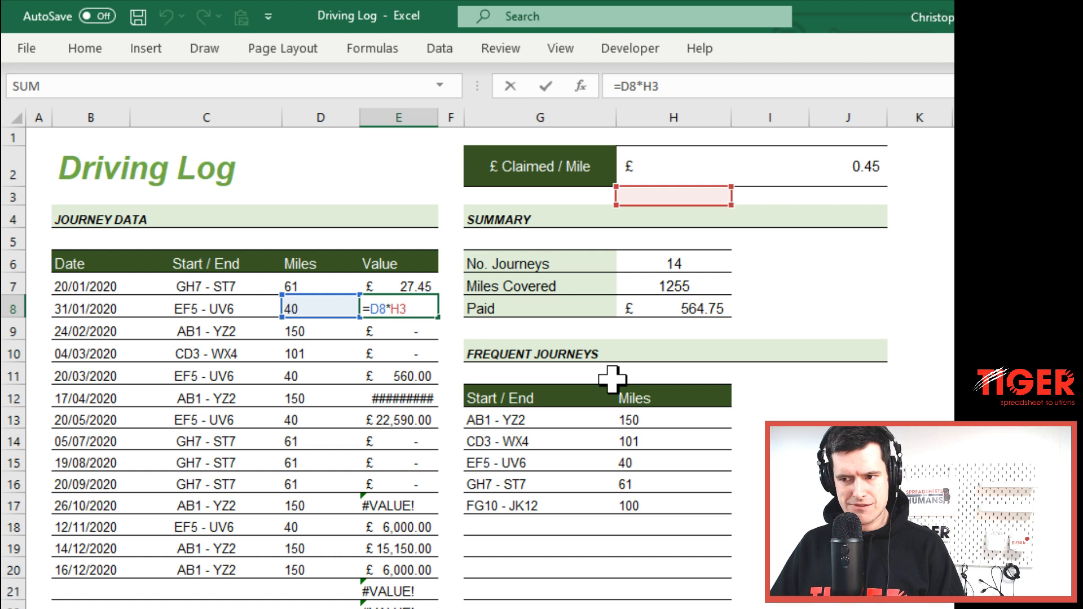
key(Return)
key(F2)
key(Escape)
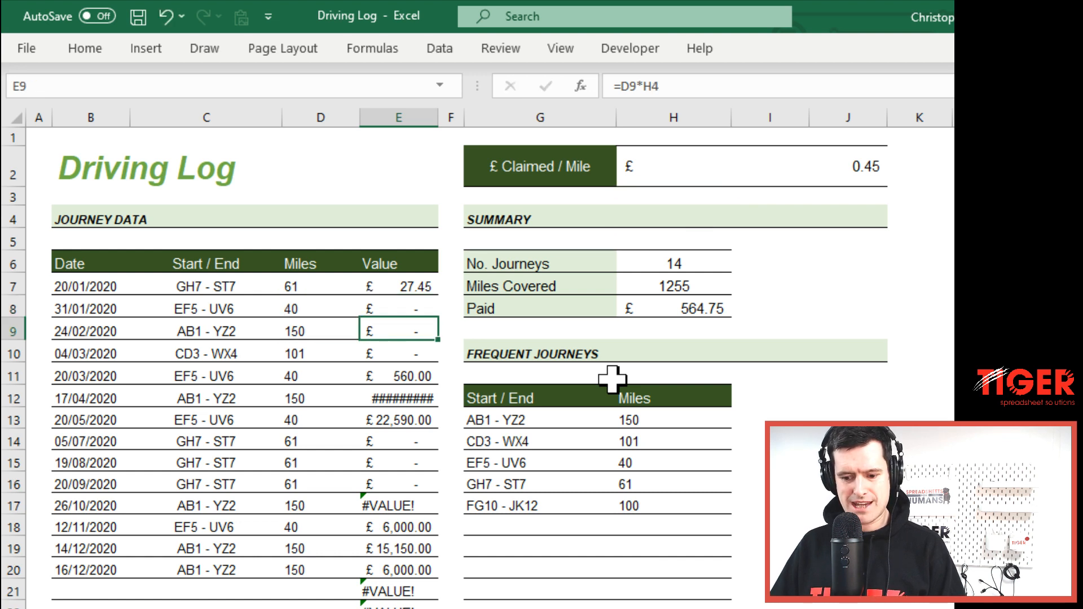
key(Down)
key(F2)
key(Escape)
key(Down)
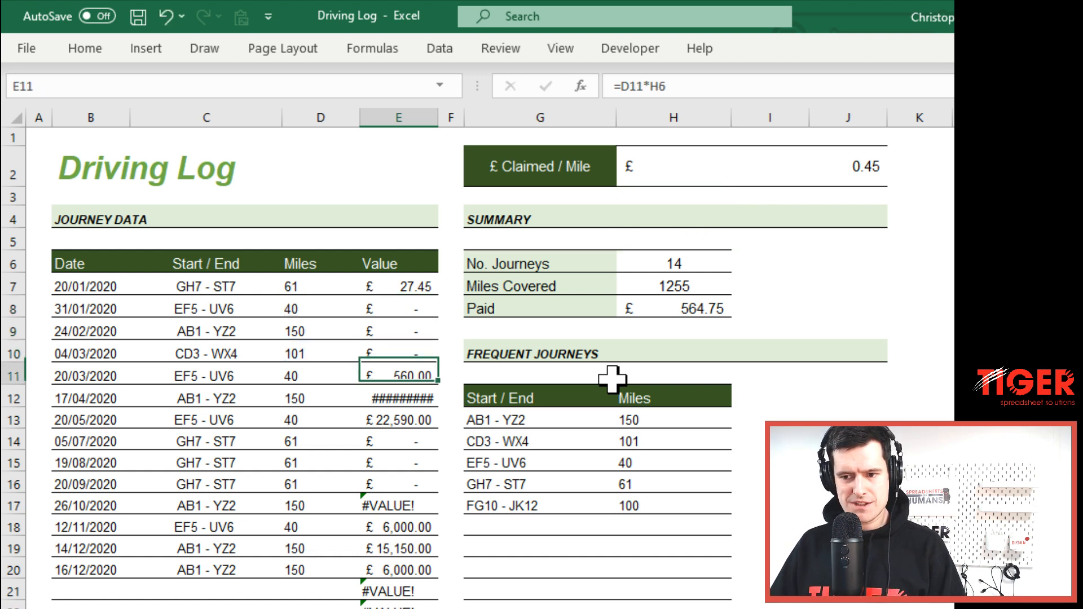
key(F2)
key(Escape)
key(Down)
key(F2)
key(Escape)
key(Down)
key(F2)
key(Return)
key(Up)
key(Up)
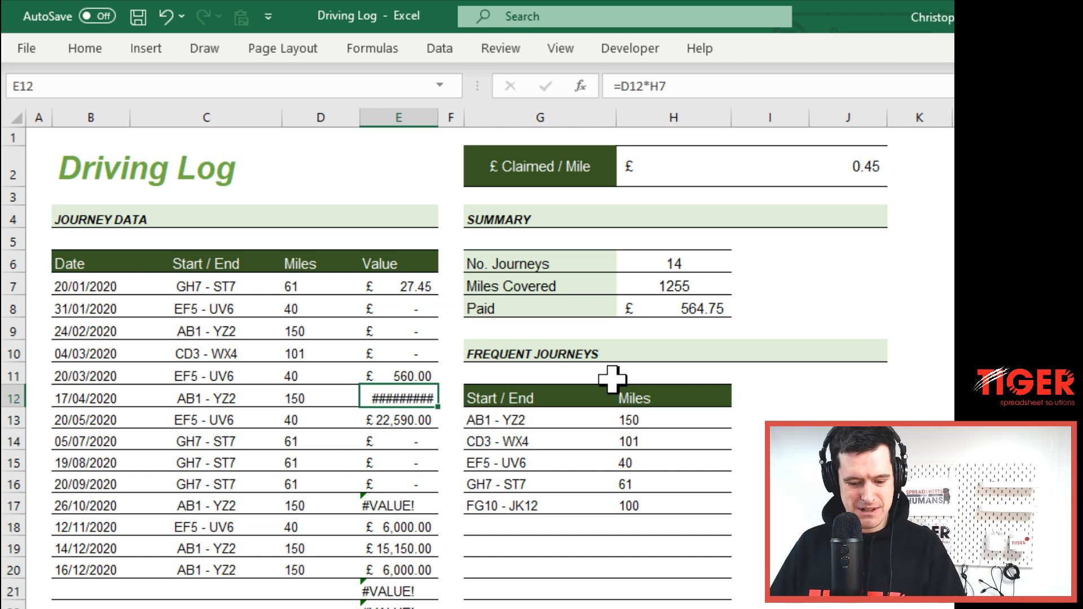
Step: Recheck which cells the Value formulas in E12, E13 and E14 reference
key(F2)
key(Return)
key(F2)
key(Return)
key(F2)
key(Escape)
key(Up)
key(Up)
key(Up)
key(Up)
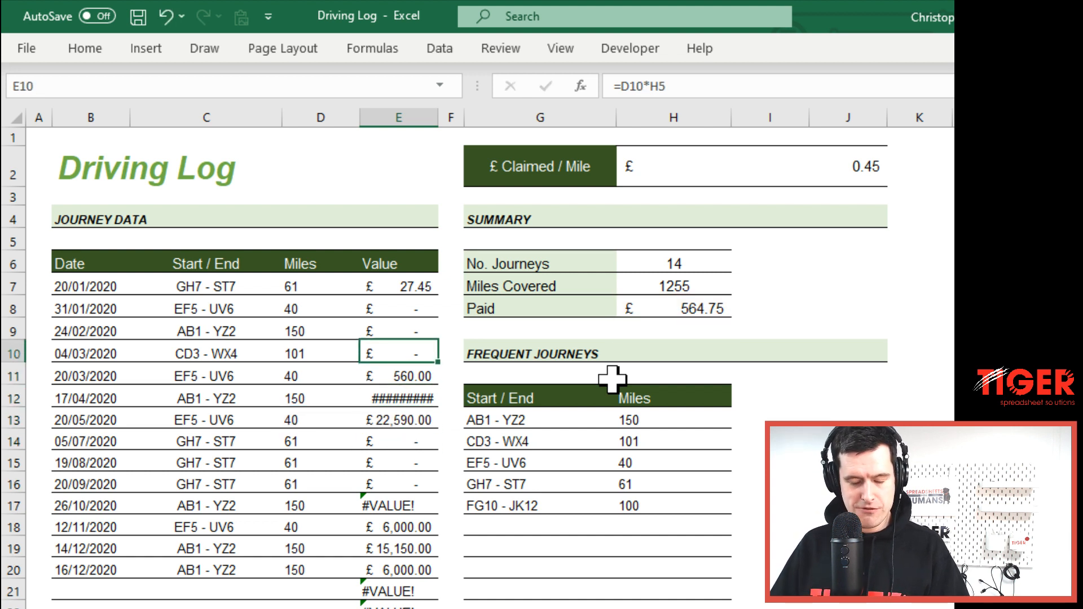
Step: Undo the fill of the Value column and make the rate reference in E7 absolute, giving =D7*$H$2
key(ctrl+z)
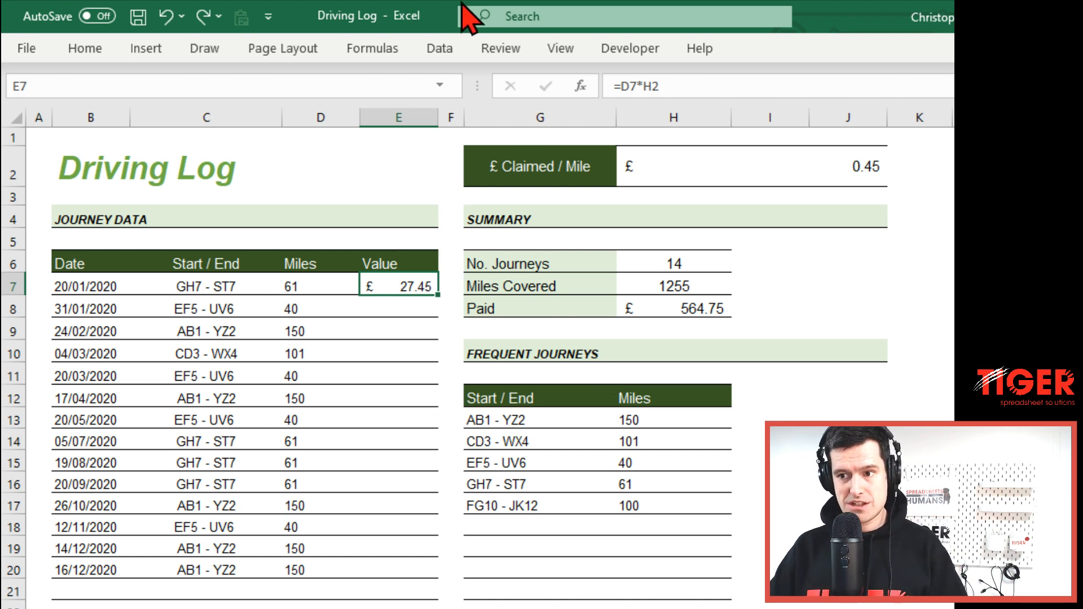
click(654, 85)
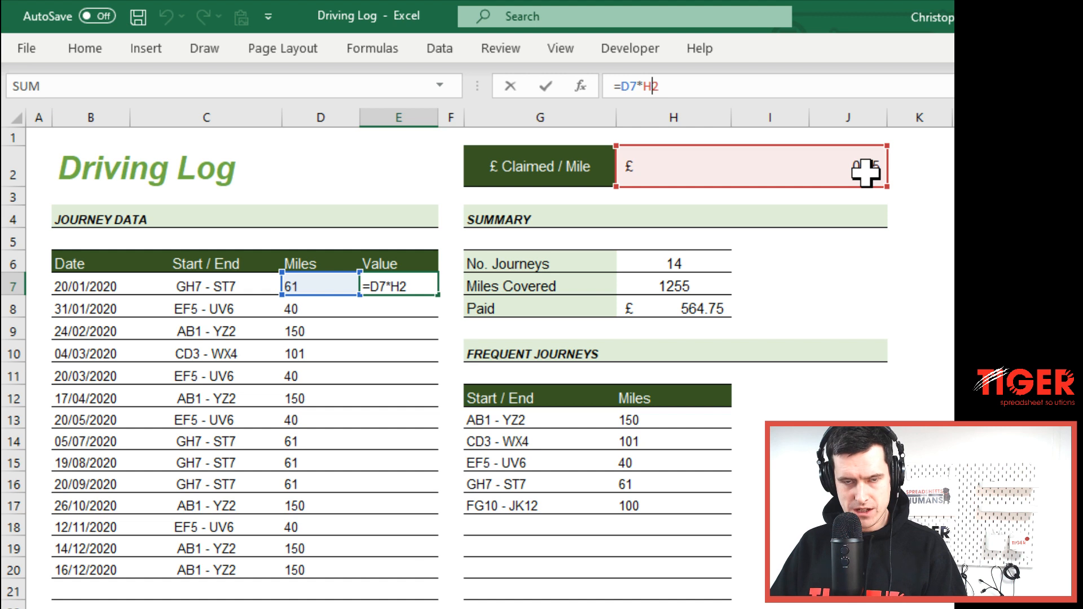
key(F4)
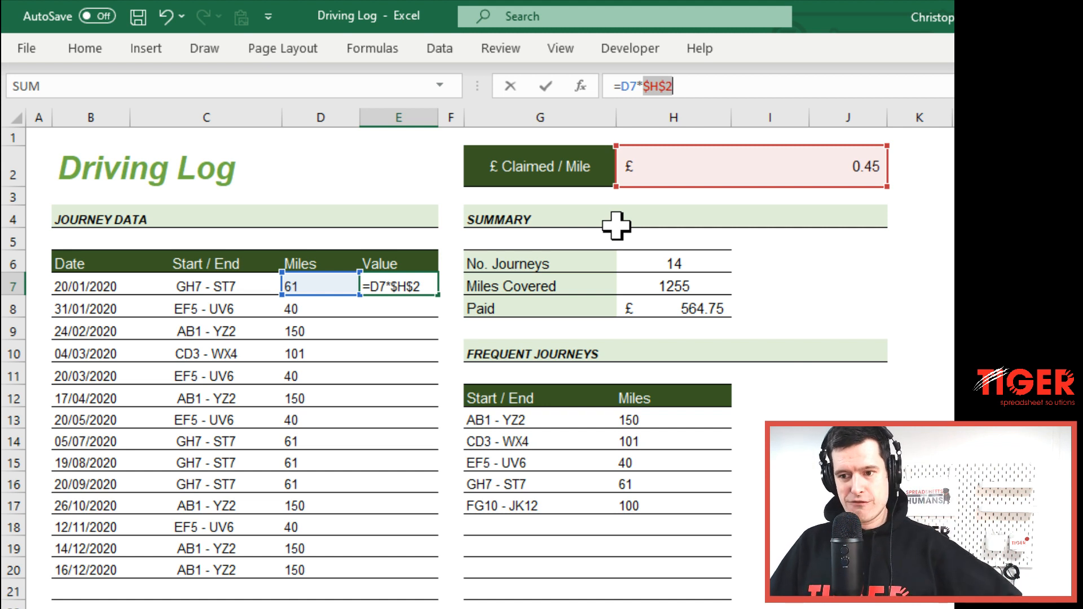
key(Return)
key(Up)
key(shift+Down)
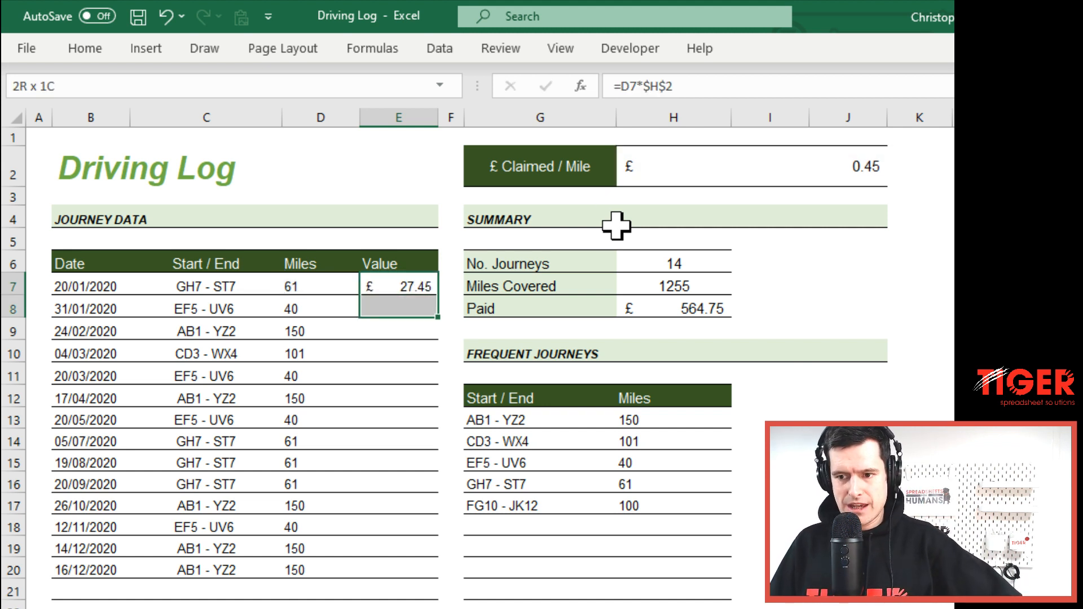
click(384, 280)
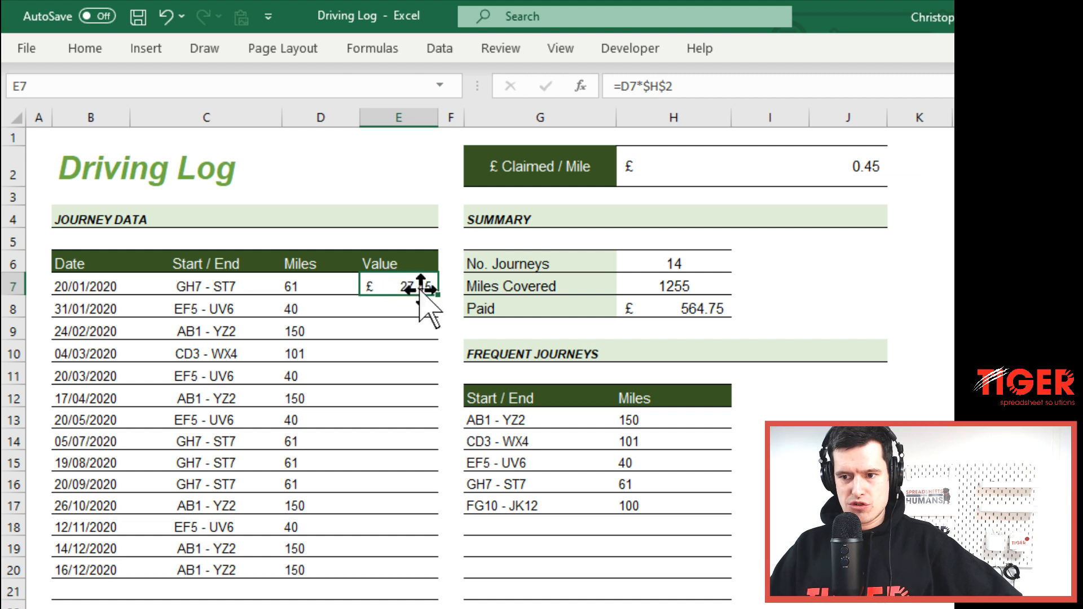
Step: Copy the Value formula from E7 down to E20, covering all listed journeys
drag(438, 294, 438, 573)
click(414, 457)
key(Up)
key(Up)
key(Up)
key(Up)
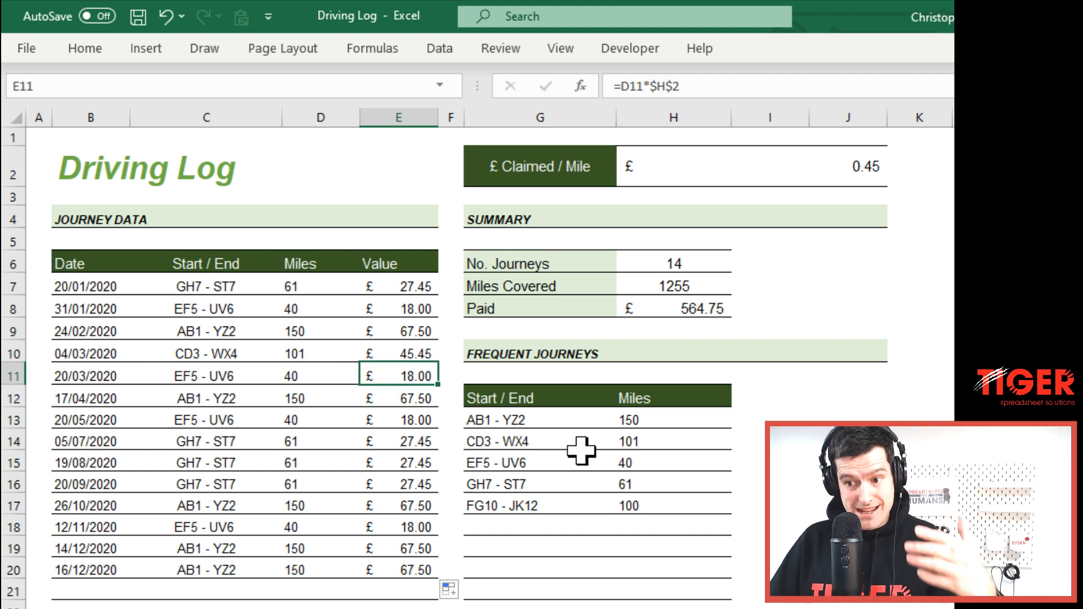
Step: Compare the formulas in D11 and E11 and check which cells the Value formula in E11 references
key(Left)
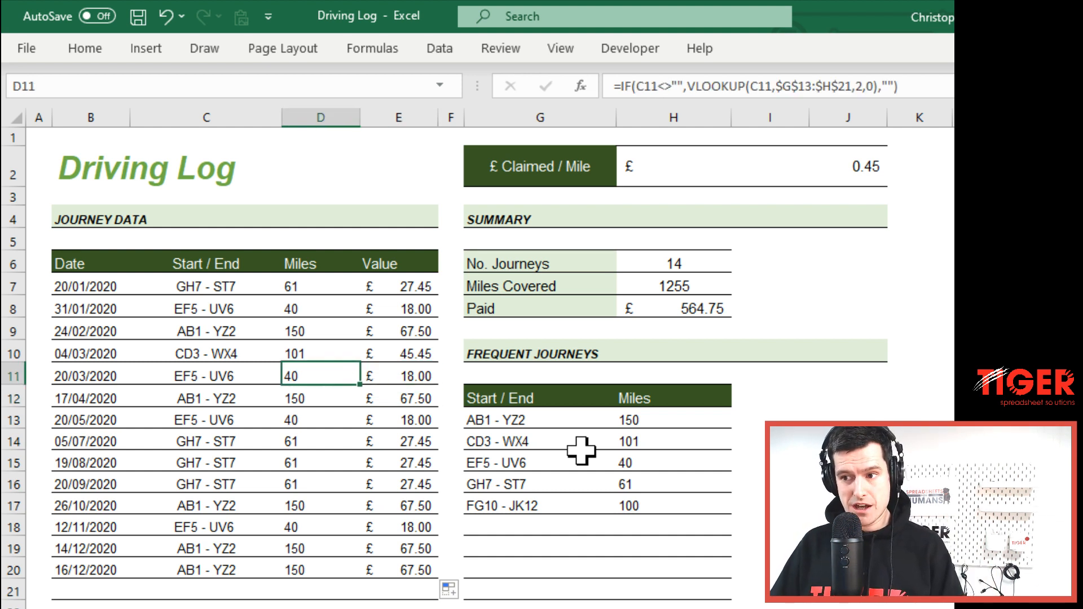
key(Right)
key(Left)
key(Right)
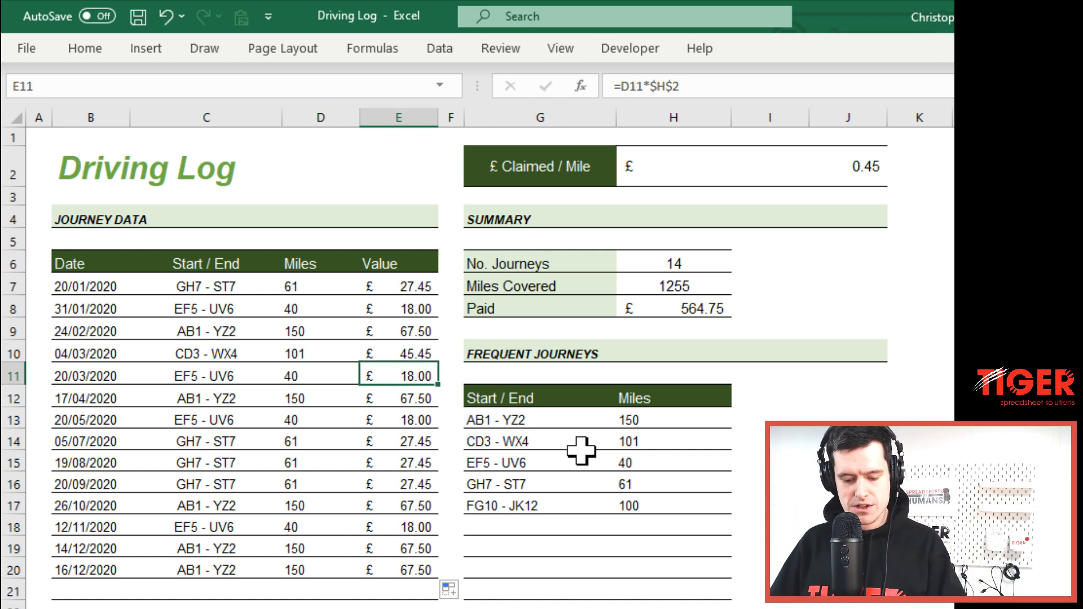
key(F2)
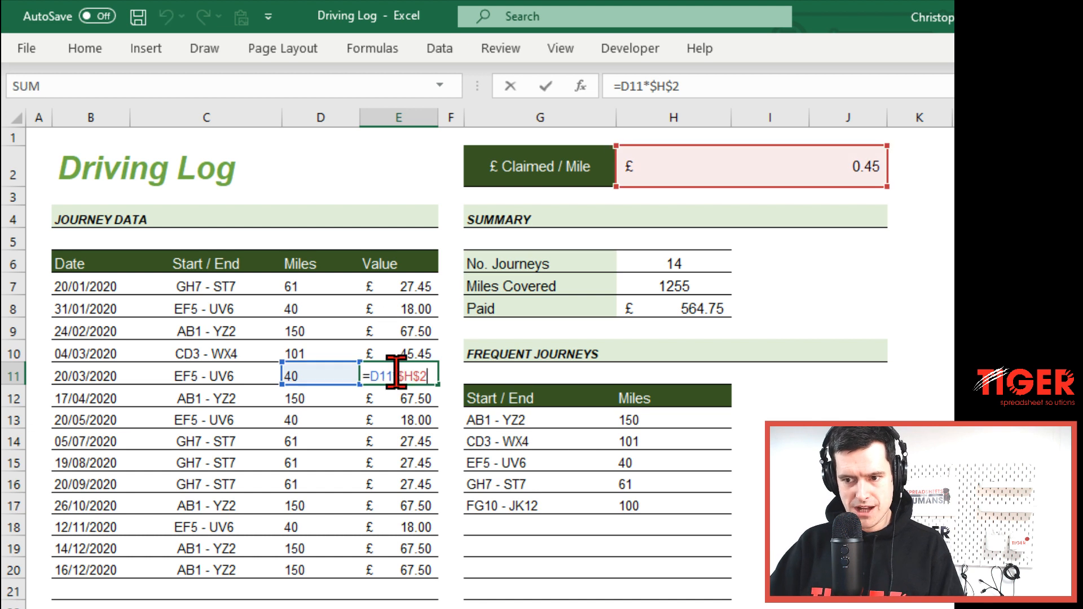
key(Escape)
Step: Check the cell references of the Value formulas in E13 and E16, returning to the top of the column
key(Down)
key(Down)
key(F2)
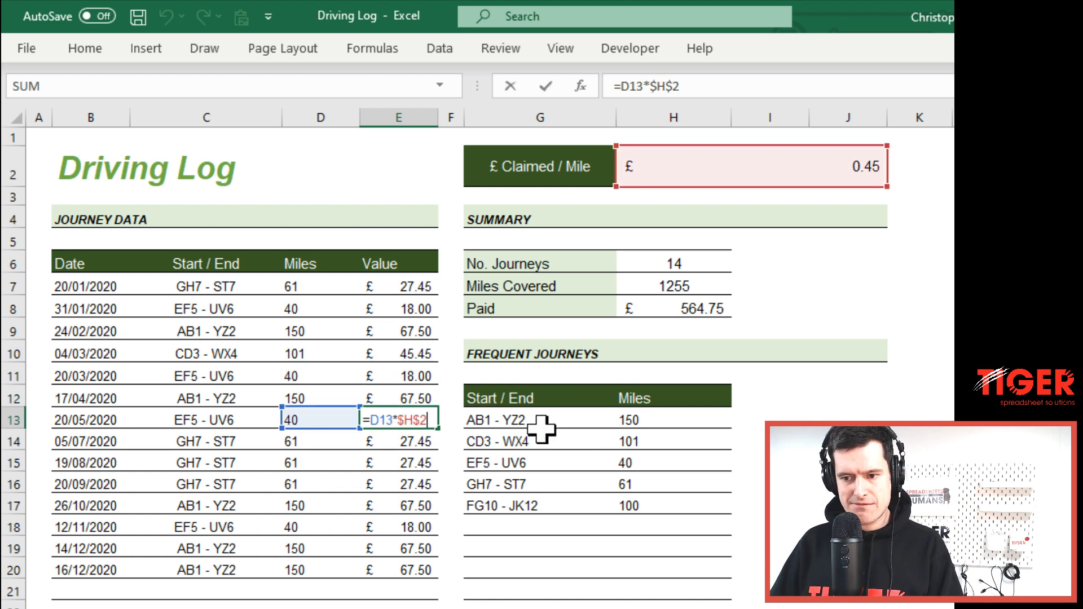
key(Escape)
key(Down)
key(Down)
key(Down)
key(F2)
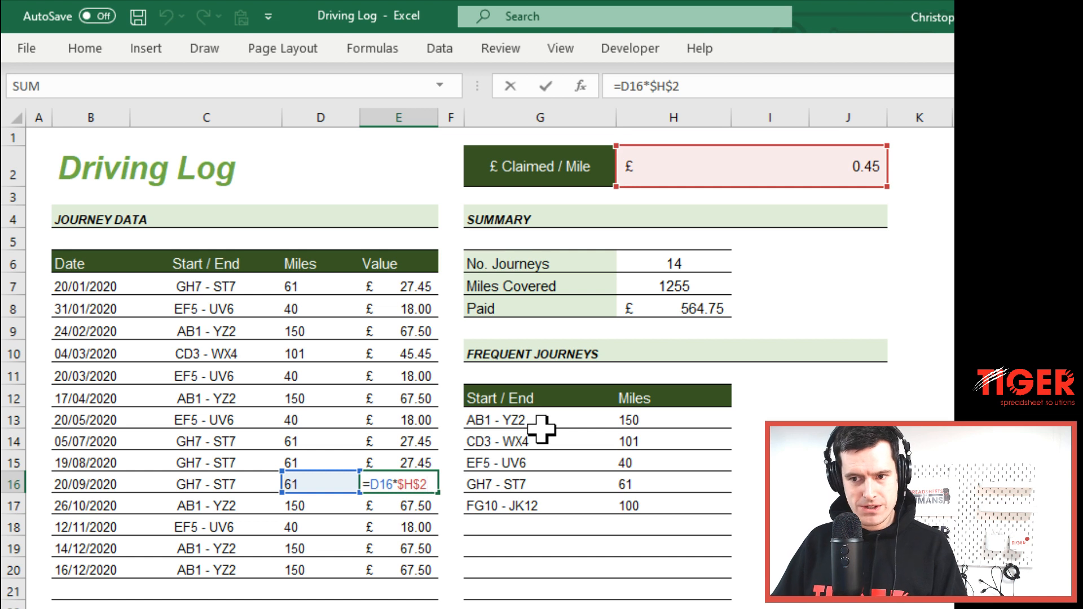
key(Escape)
key(Up)
key(Up)
key(Up)
key(Up)
key(Up)
key(Up)
key(Up)
key(Up)
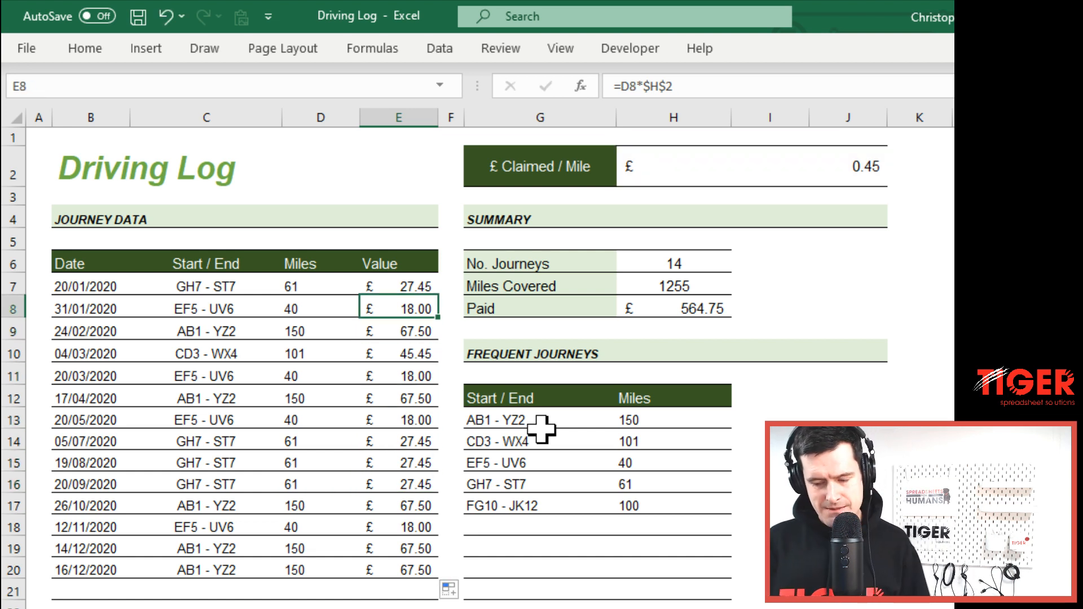
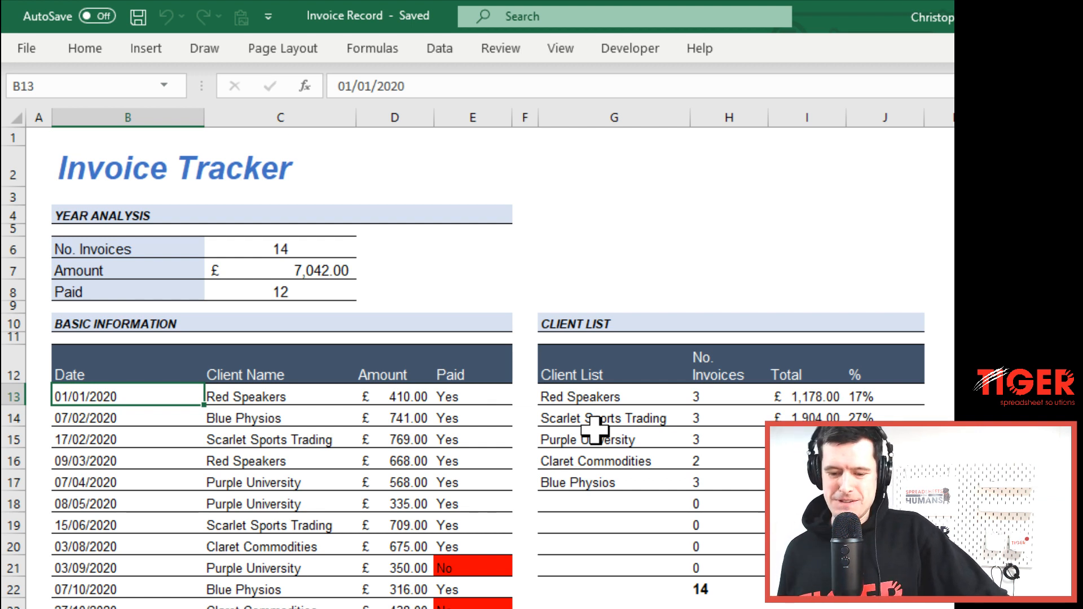
Step: In the Invoice Record workbook, examine the first invoice's date and the client options offered in C13
click(245, 369)
key(Down)
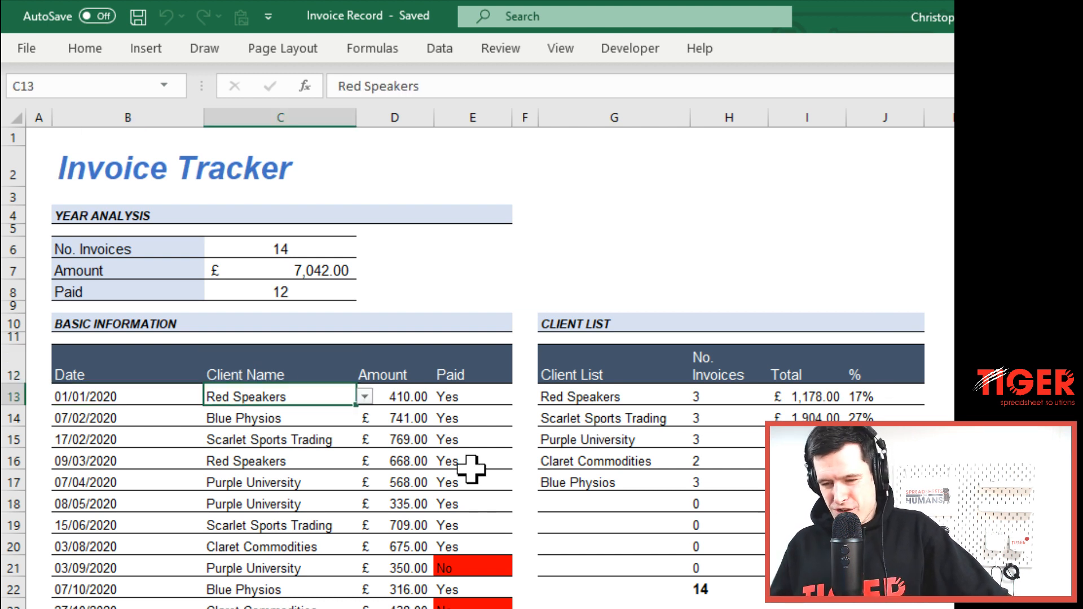
key(Left)
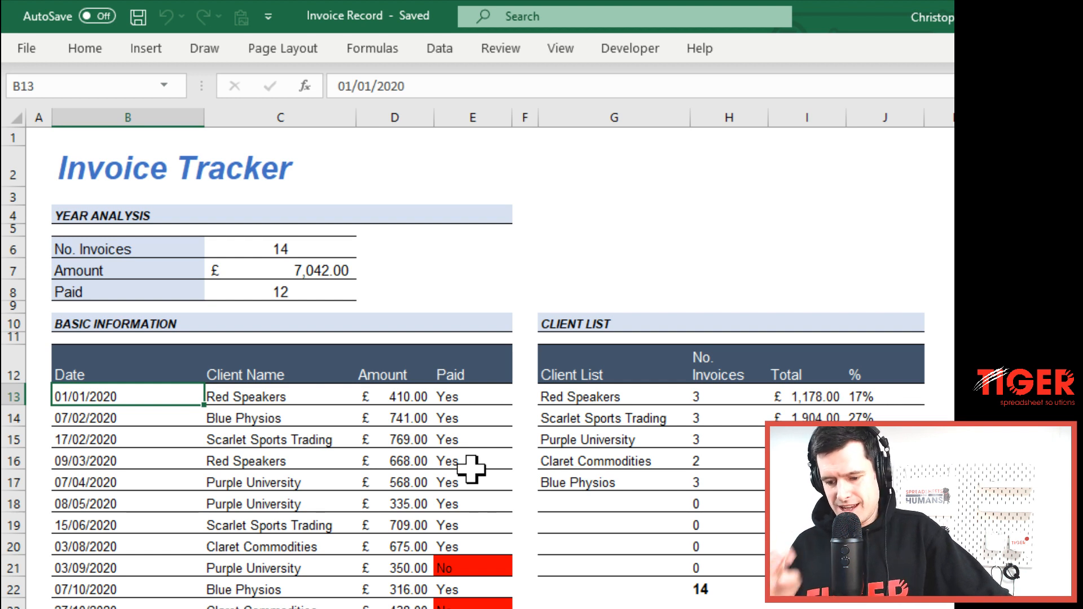
click(295, 399)
click(365, 397)
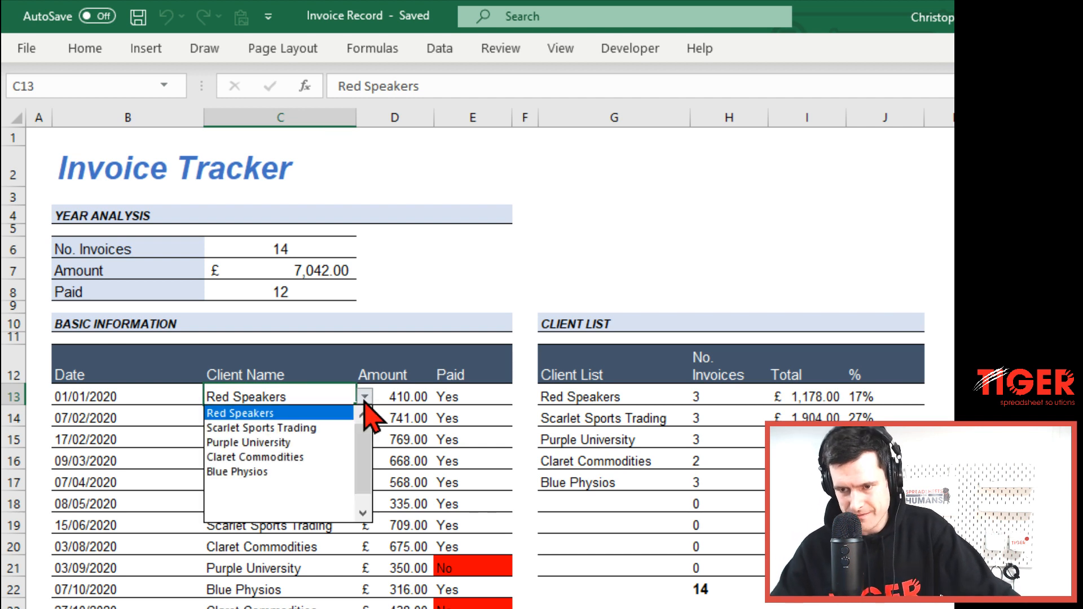
drag(368, 441, 374, 536)
click(363, 414)
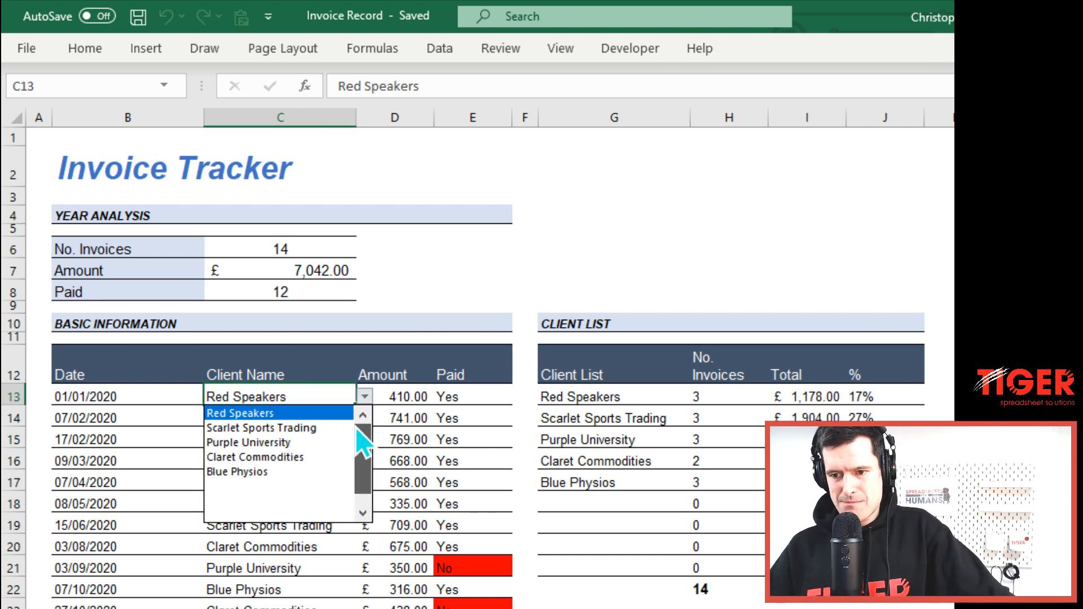
key(Escape)
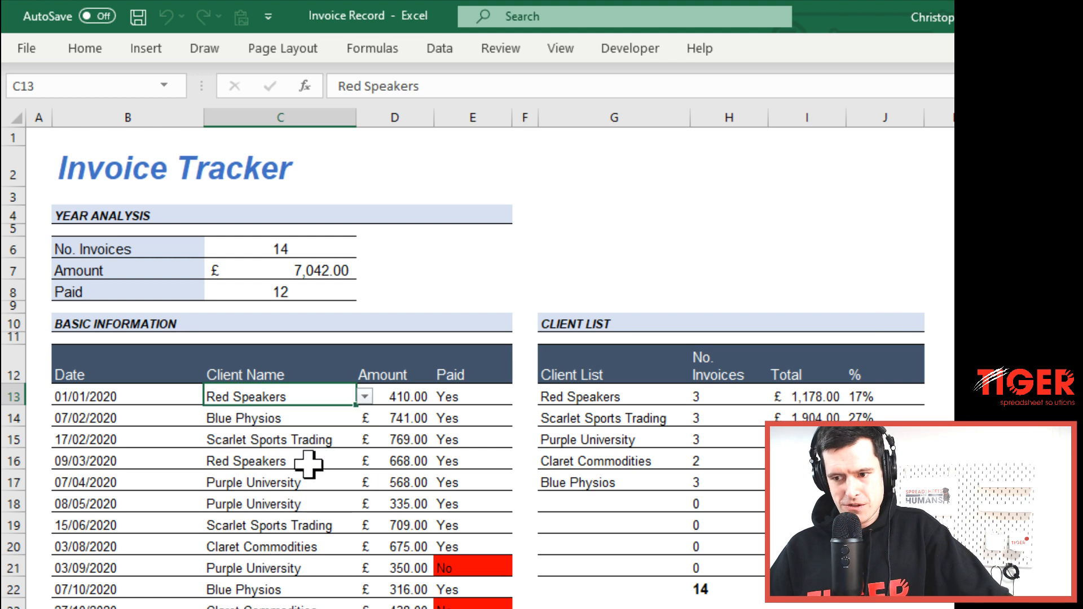
Step: Examine the Client List range G13:G22, including its blank rows, and compare it with the client options in C13
click(578, 395)
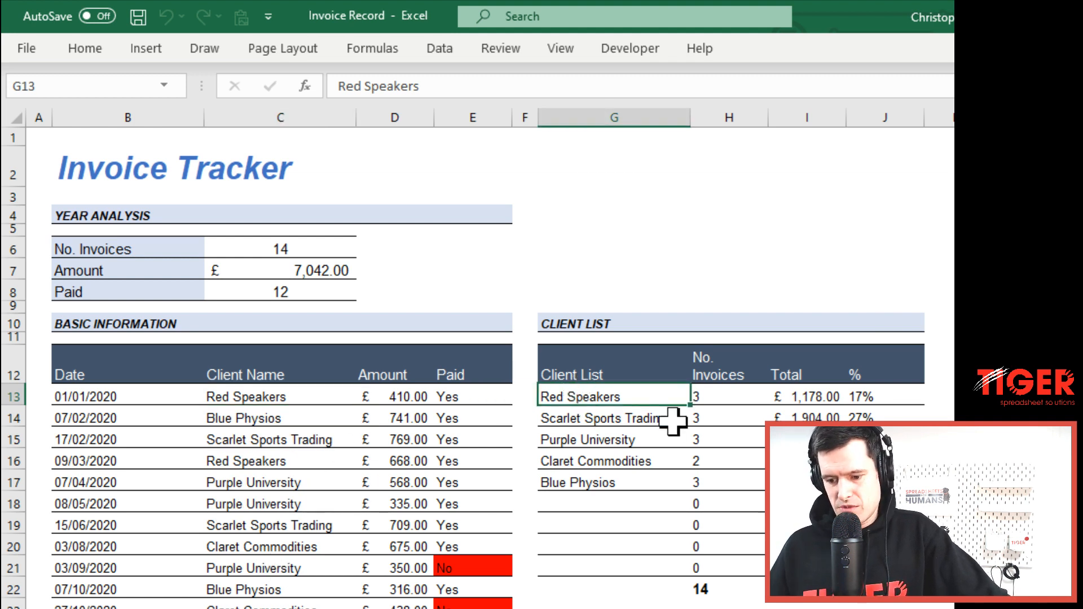
key(shift+Down)
key(shift+Down)
key(shift+Down)
key(shift+Down)
key(shift+Down)
key(shift+Down)
key(shift+Down)
key(shift+Down)
key(shift+Down)
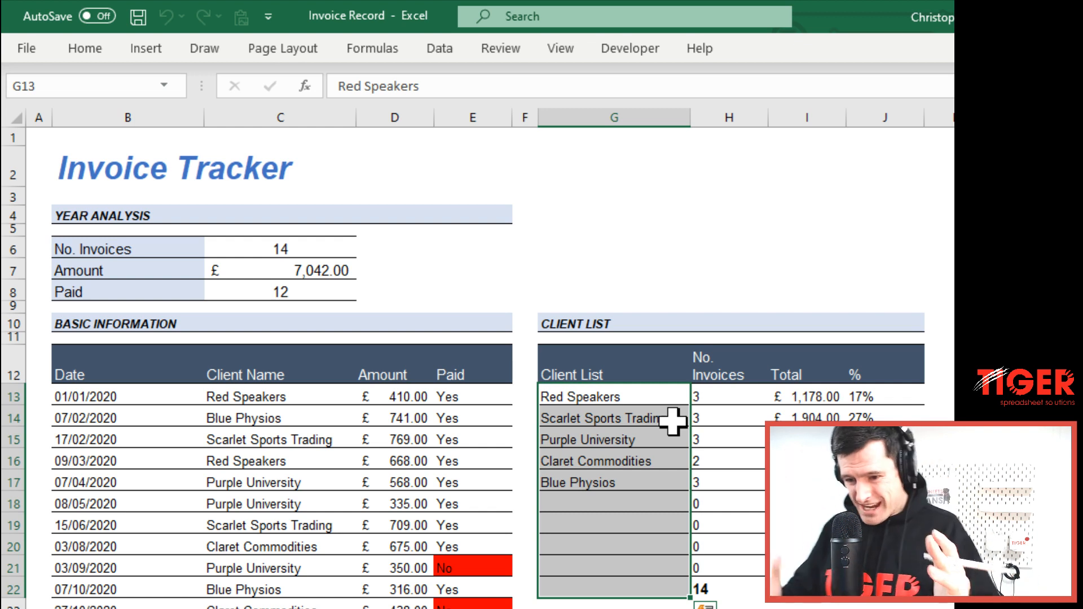
click(304, 396)
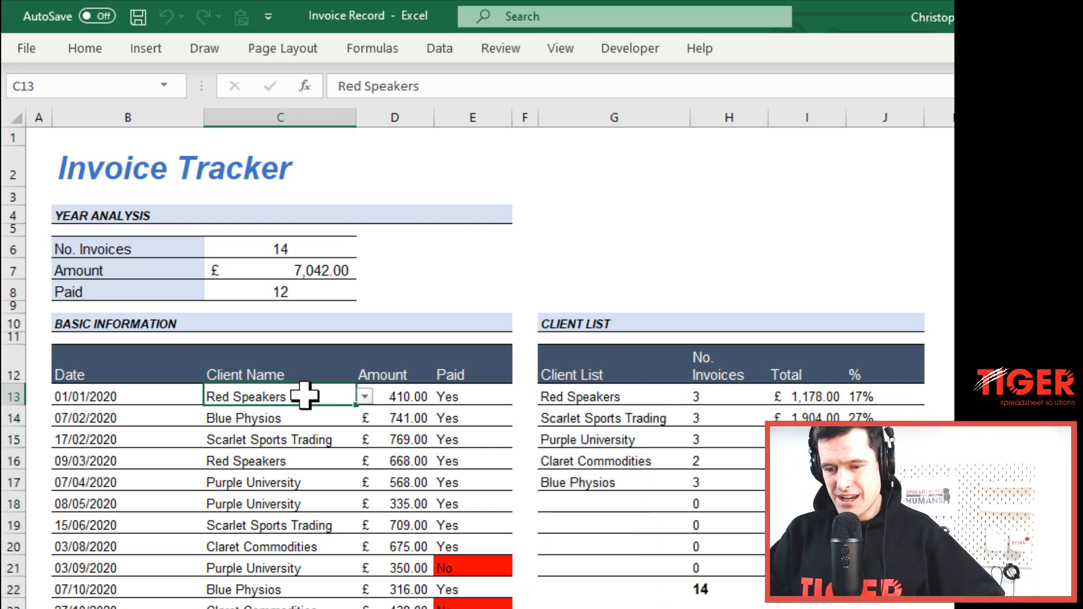
click(365, 398)
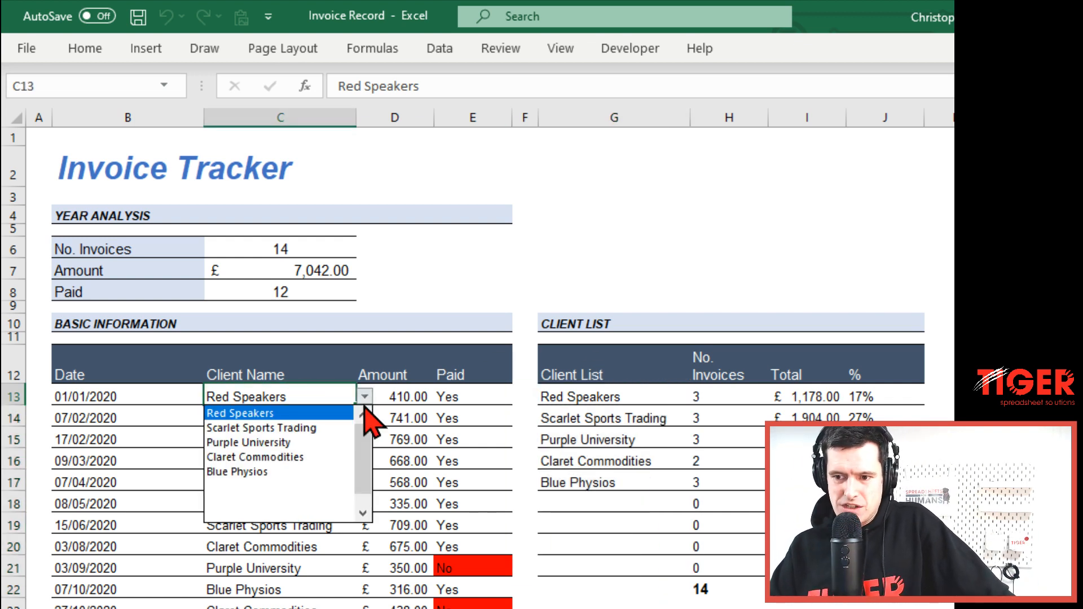
Step: Review the invoice amount in D13 and the entries down the Paid column
click(416, 397)
click(415, 397)
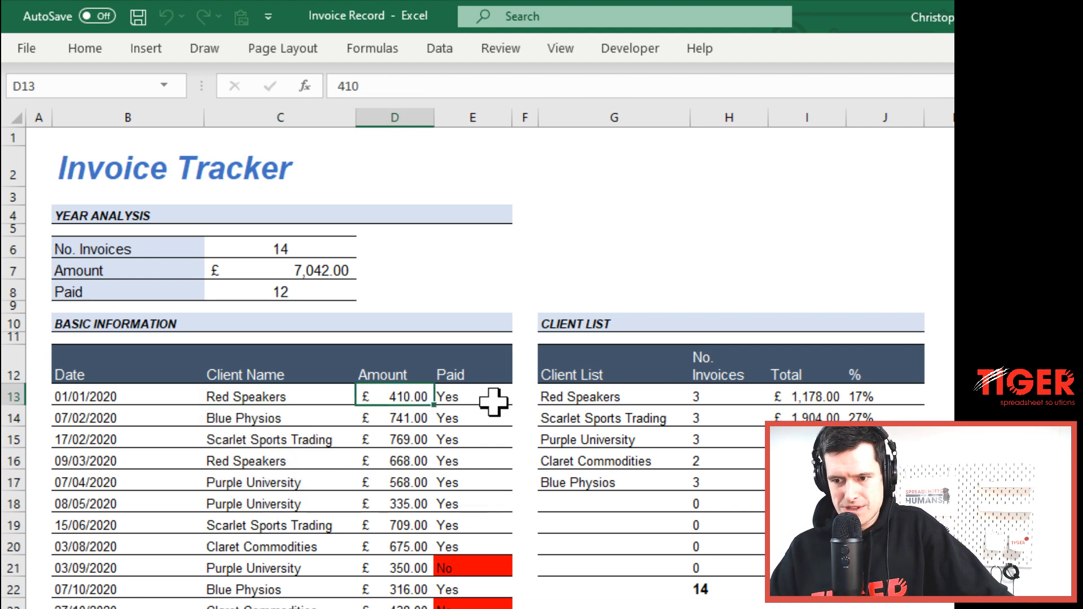
key(Right)
key(Down)
key(Down)
key(Down)
key(Down)
key(Down)
key(Down)
key(Down)
key(Down)
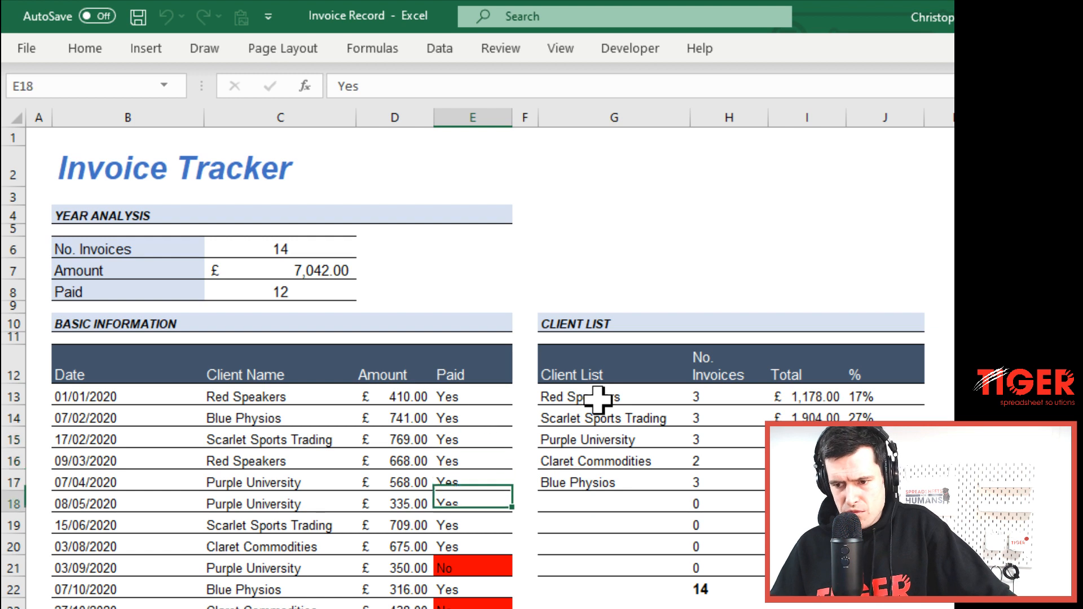
key(Down)
key(Down)
key(Up)
key(Up)
key(Up)
key(Up)
key(Up)
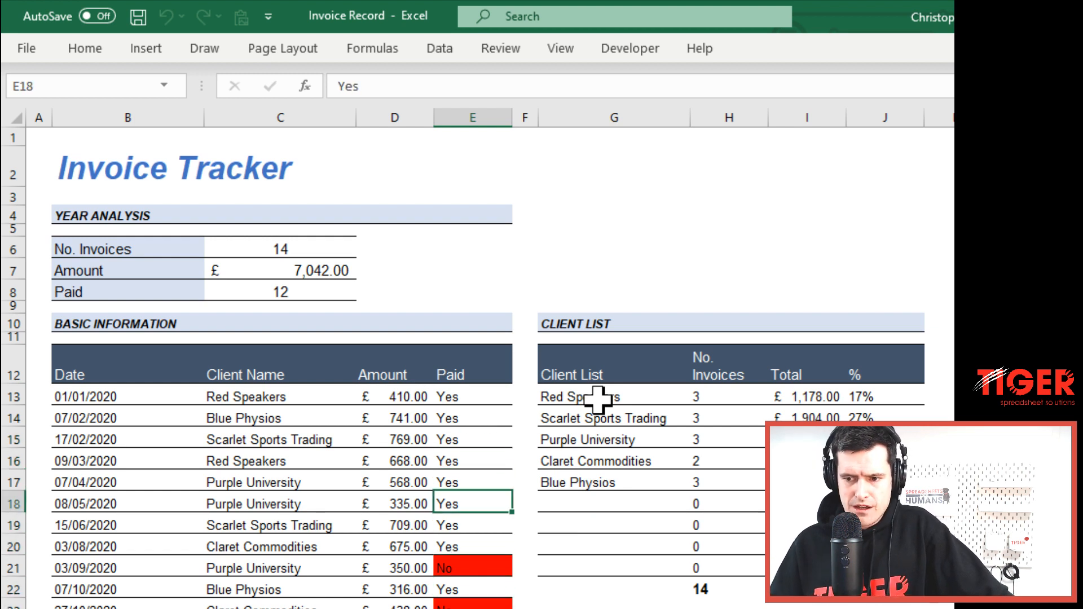
Step: Set the Paid status of the 03/08/2020 Claret Commodities invoice in E20 to No
key(Down)
key(Down)
text(NO)
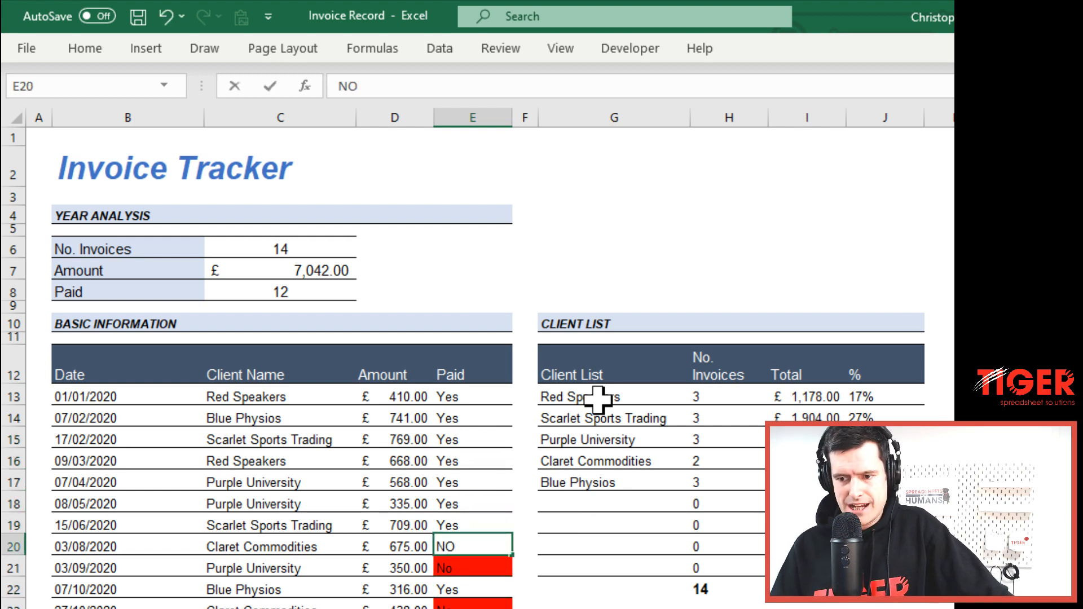
key(BackSpace)
text(o)
key(Return)
key(Up)
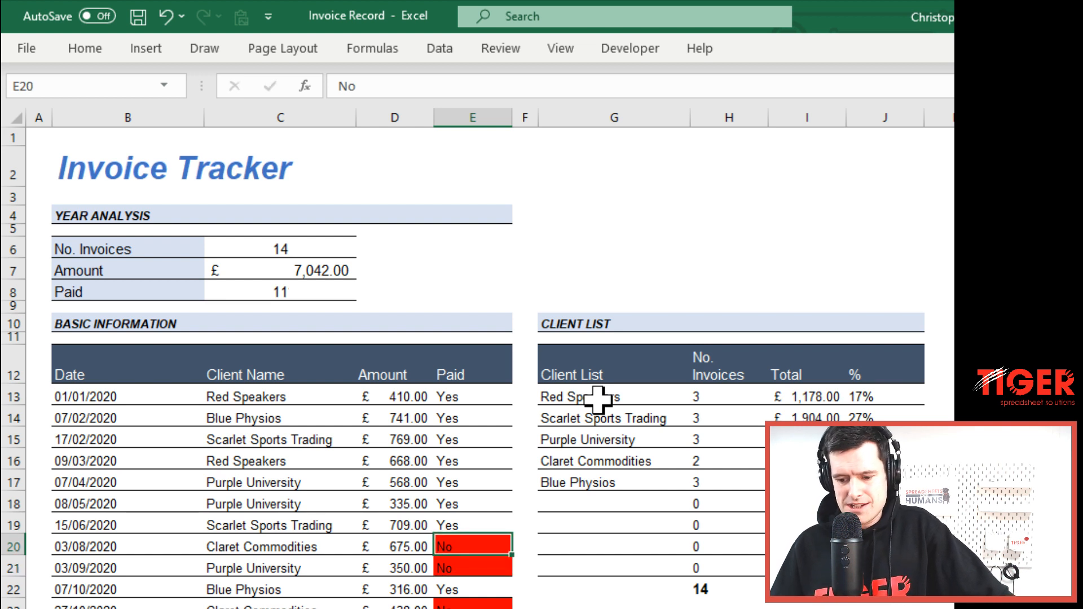
Step: Set the Paid status of the 15/06/2020 Scarlet Sports Trading invoice in E19 to No
key(Up)
text(No)
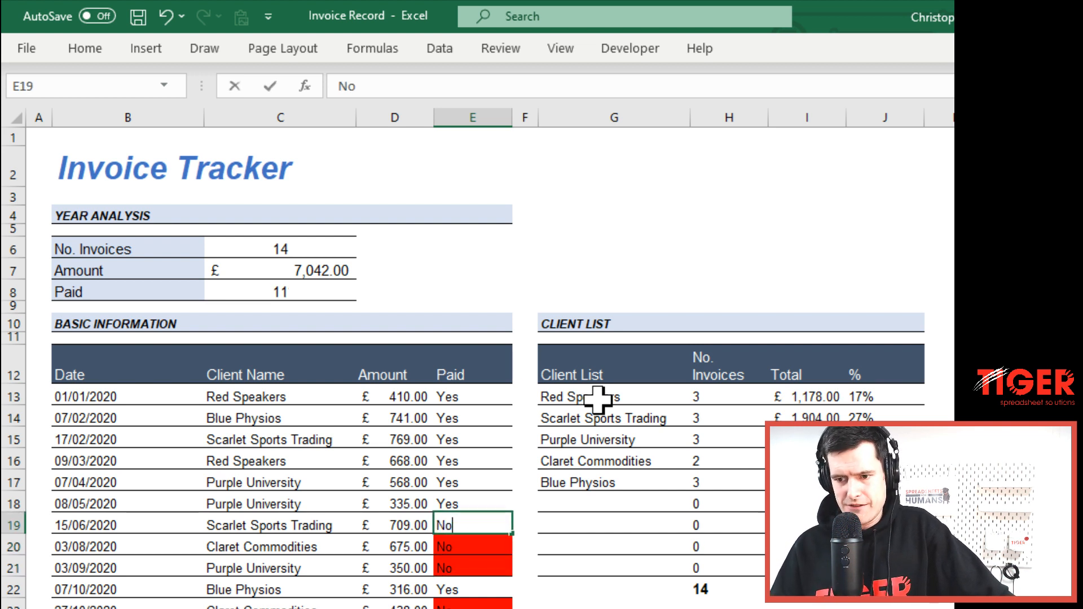
key(Return)
key(Up)
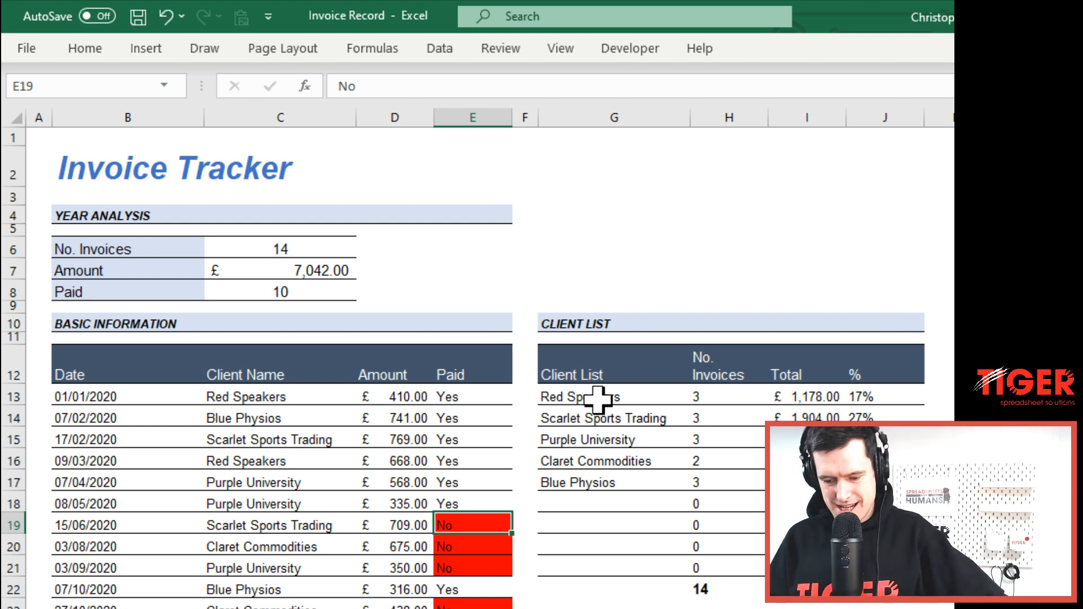
Step: Restore the Paid status of the 15/06/2020 Scarlet Sports Trading invoice in E19 to Yes
text(Yes)
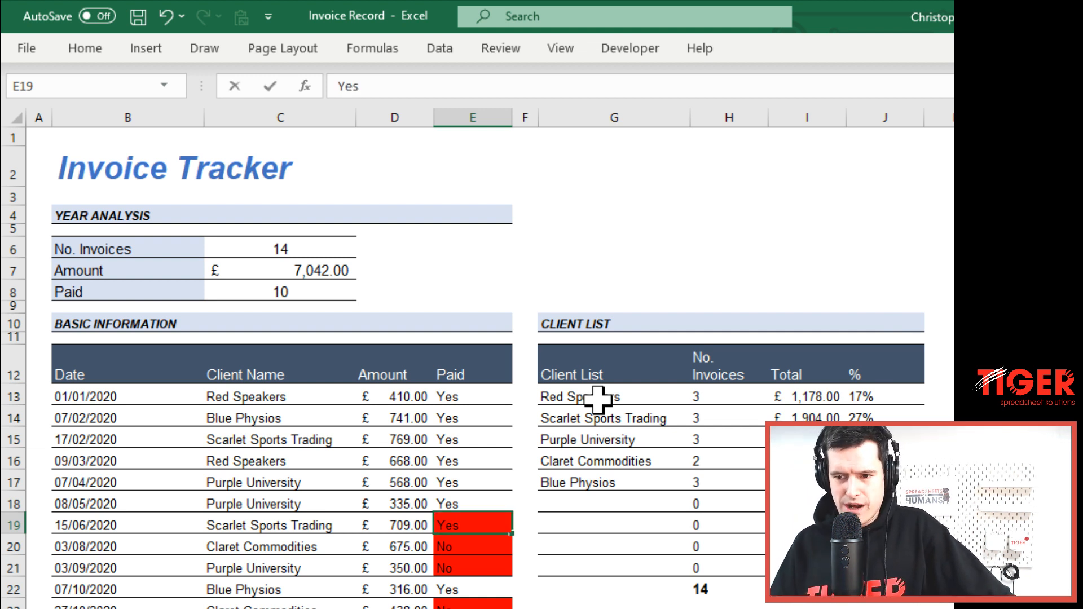
key(Return)
key(Up)
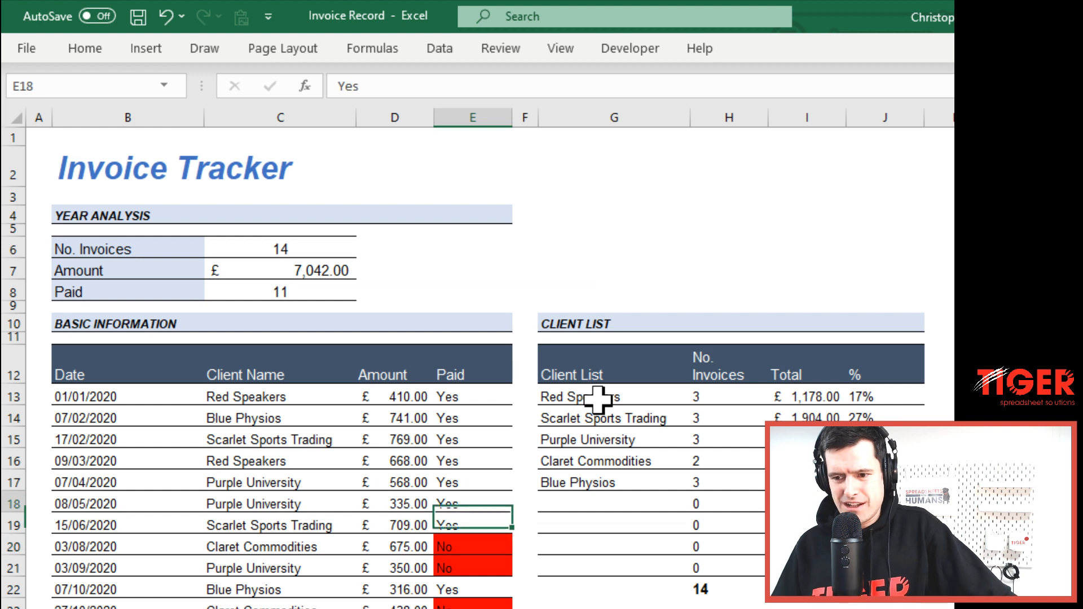
Step: Restore the Paid status of the 03/08/2020 Claret Commodities invoice in E20 to Yes
key(Down)
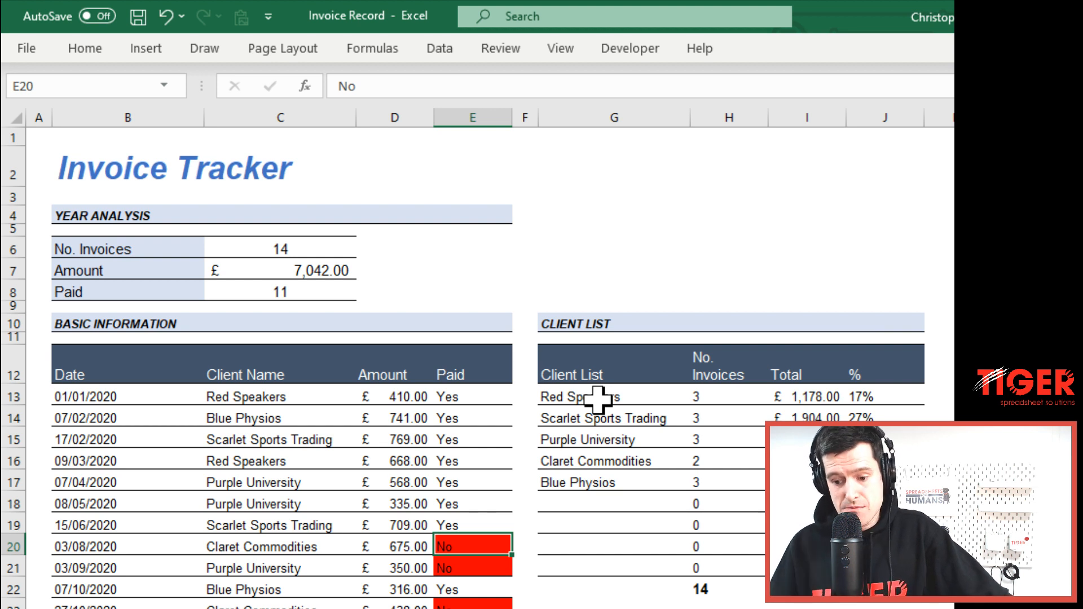
key(Down)
key(Up)
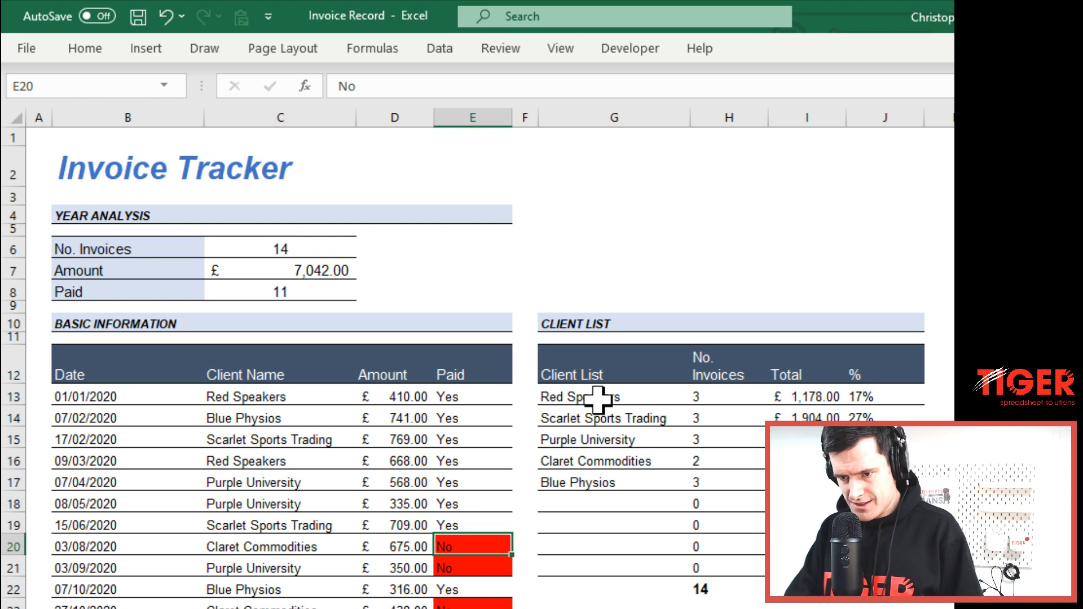
text(Y)
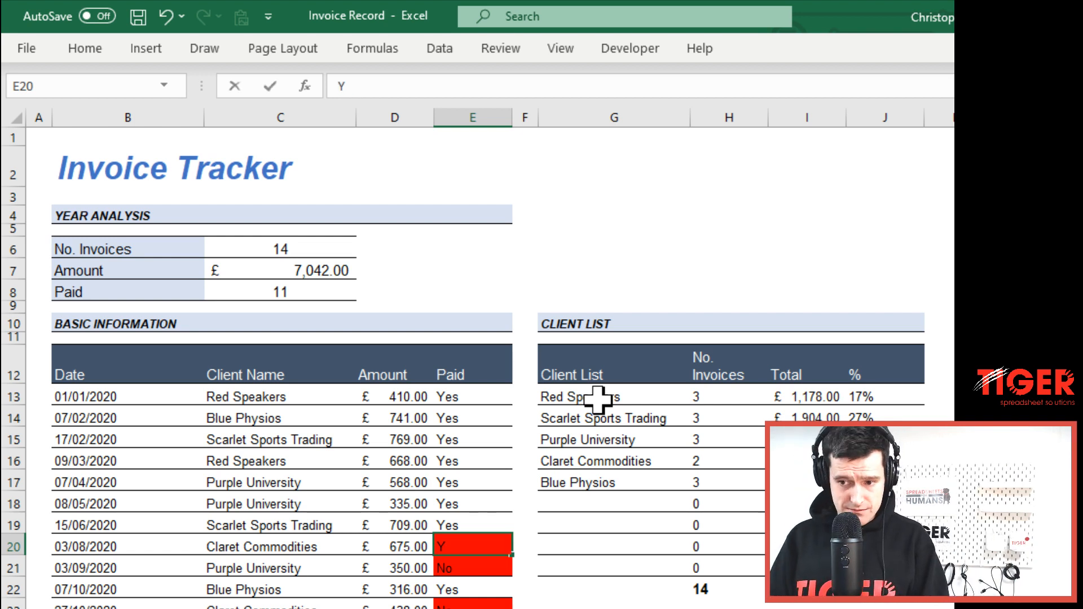
text(es)
key(Return)
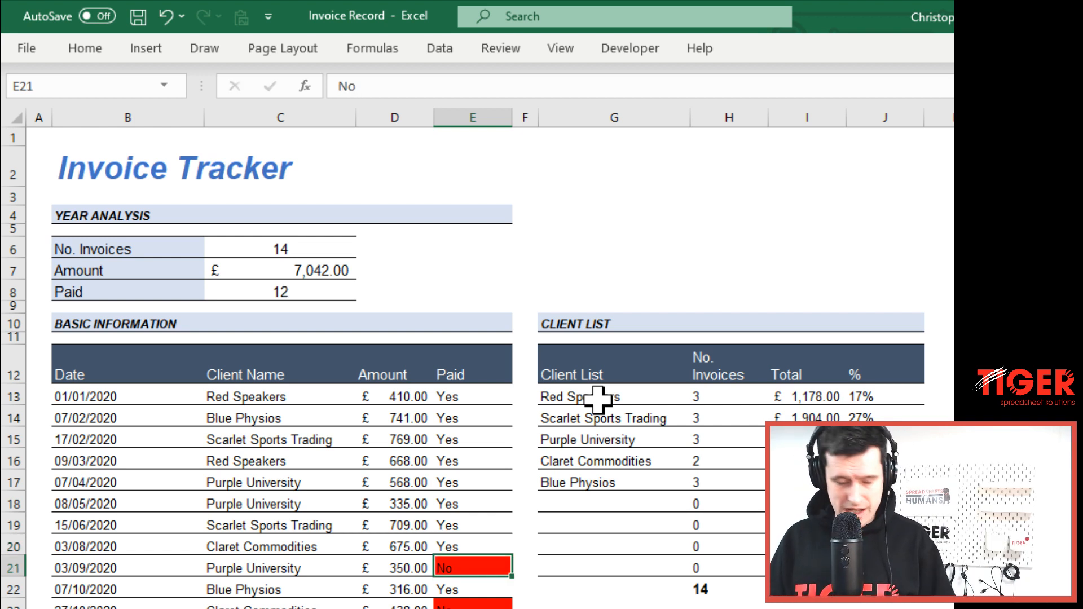
key(Up)
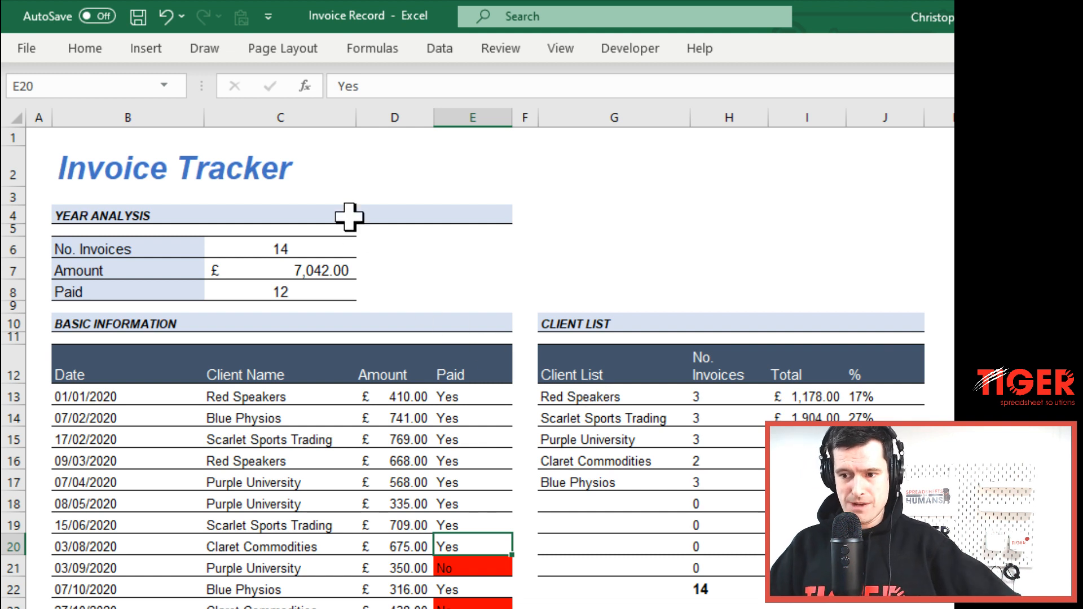
Step: Look at the Conditional Formatting options for the Paid cell E13, including the Highlight Cells Rules
click(458, 395)
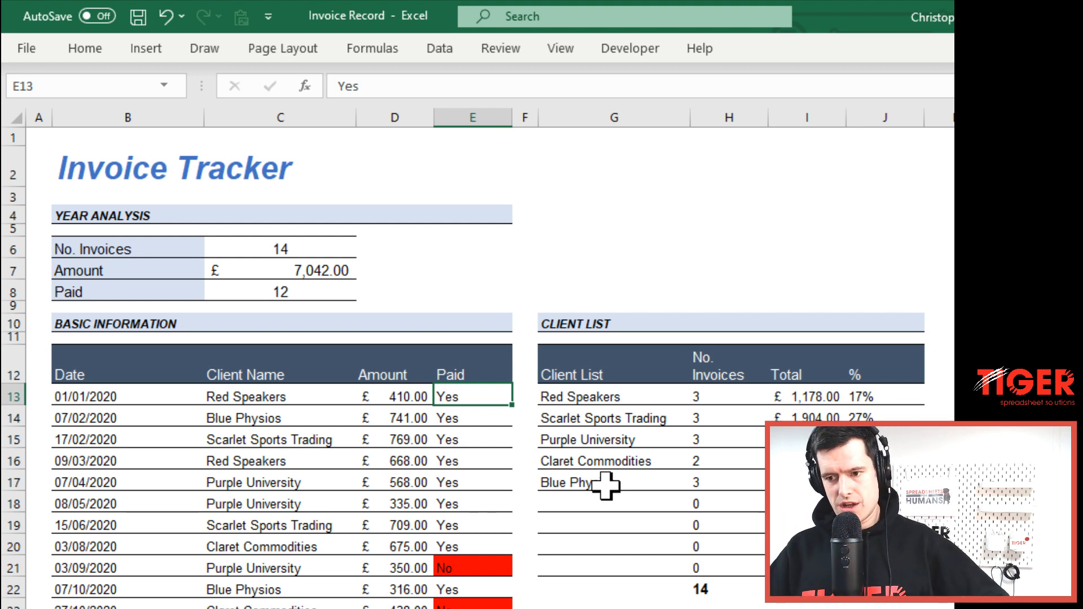
click(86, 49)
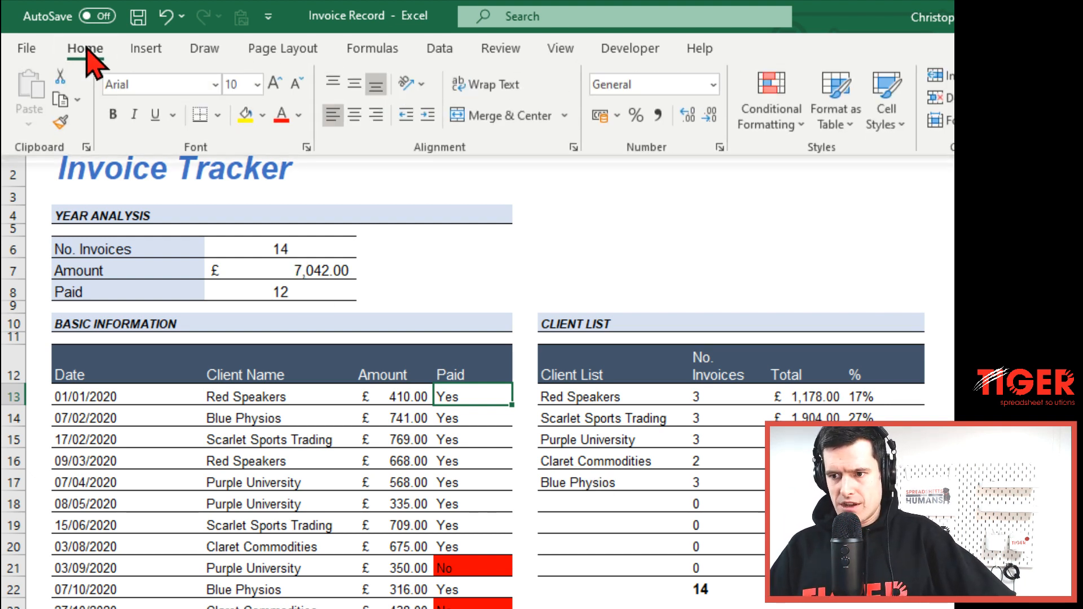
click(783, 112)
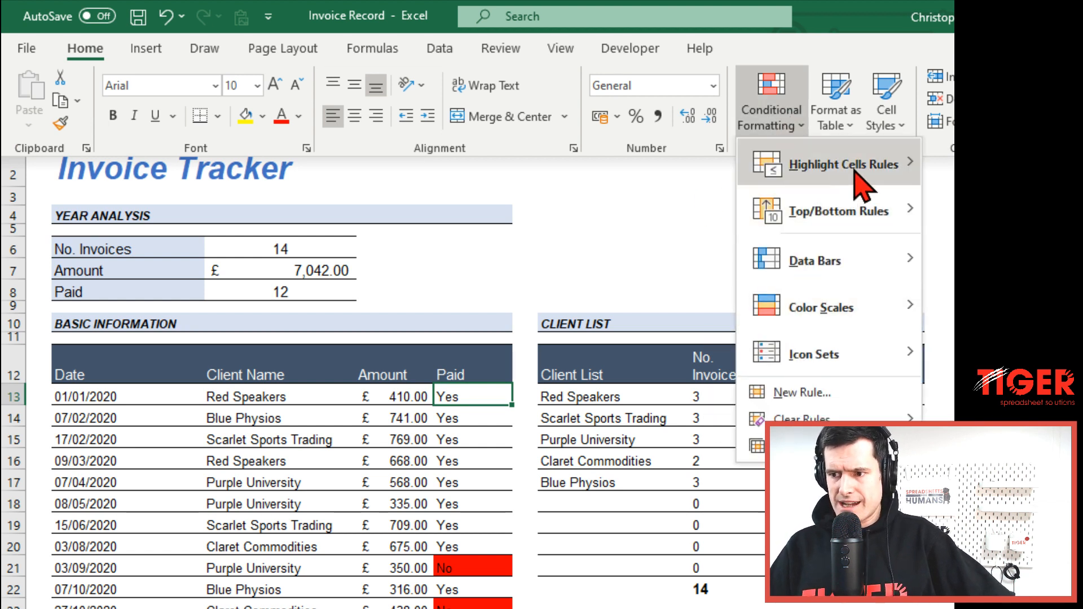
mouse_move(864, 170)
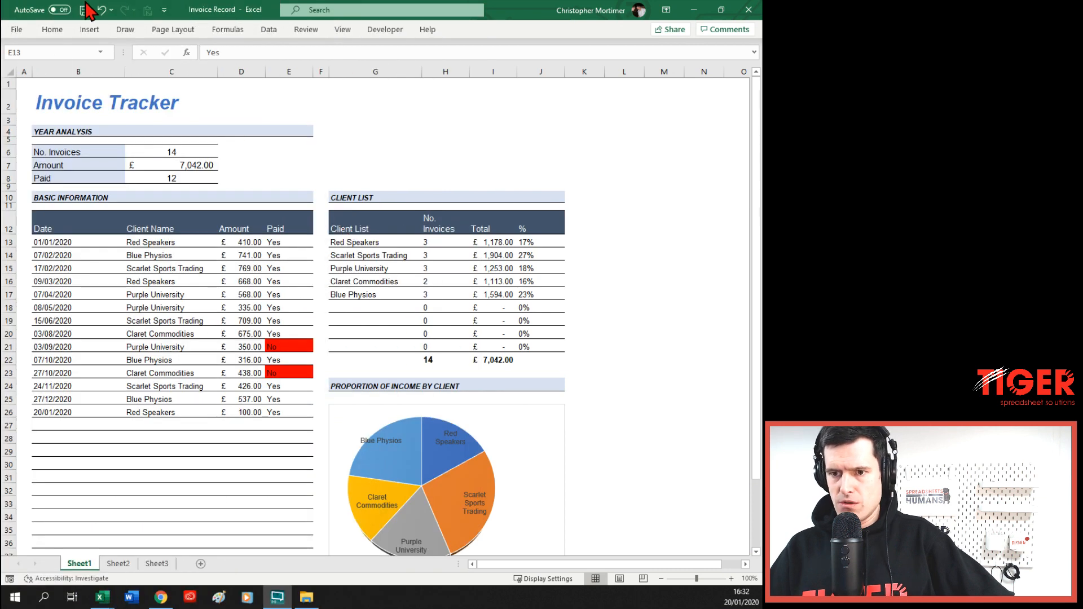
Step: Set up an Equal To highlight rule for the Paid cell E13 that matches the value No
click(47, 30)
click(47, 31)
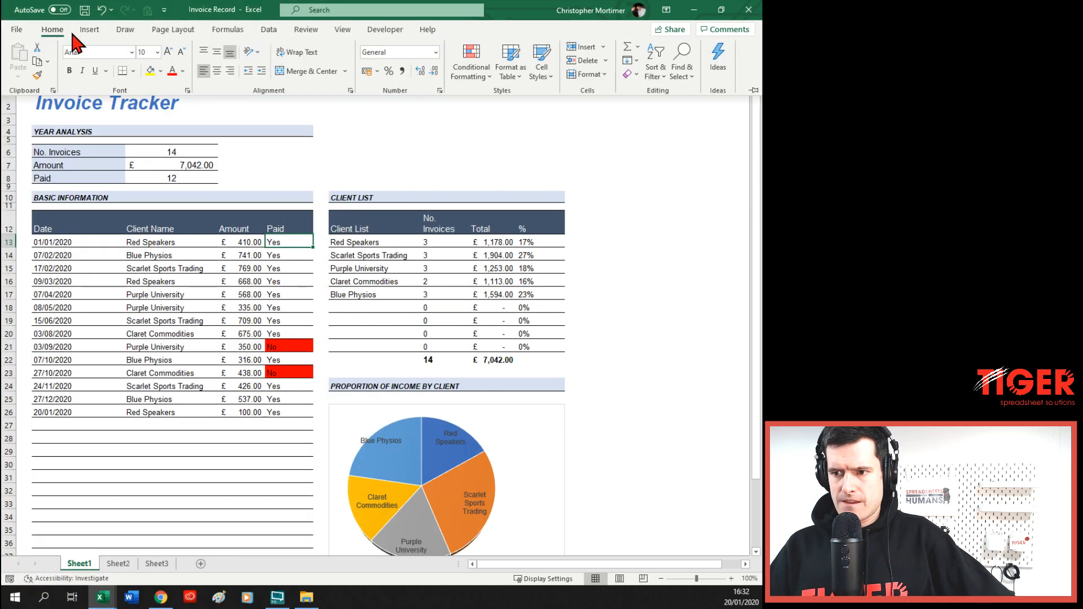
click(488, 75)
mouse_move(529, 101)
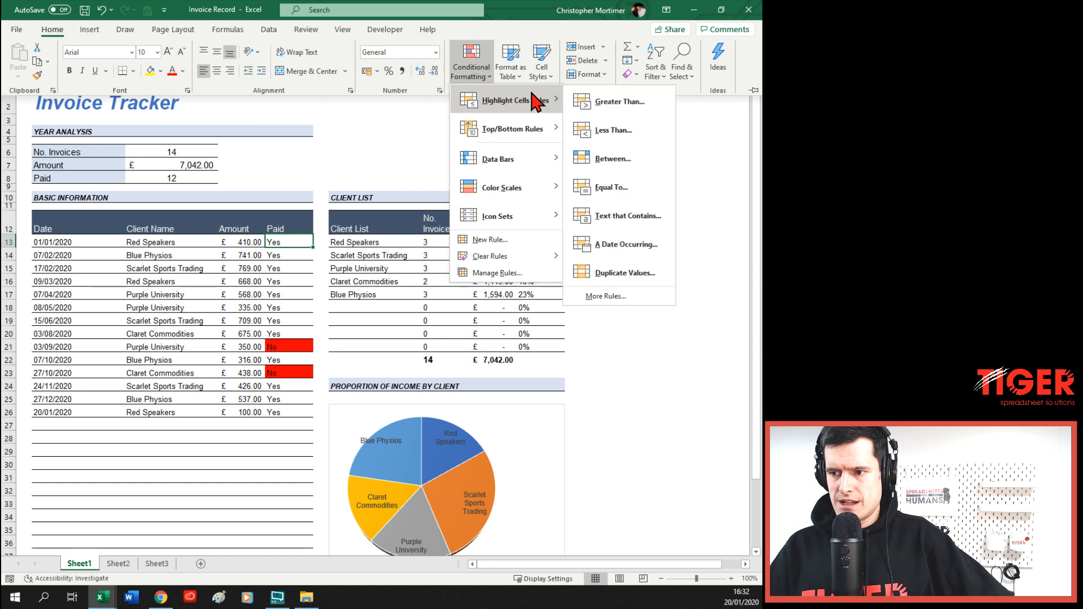
click(611, 187)
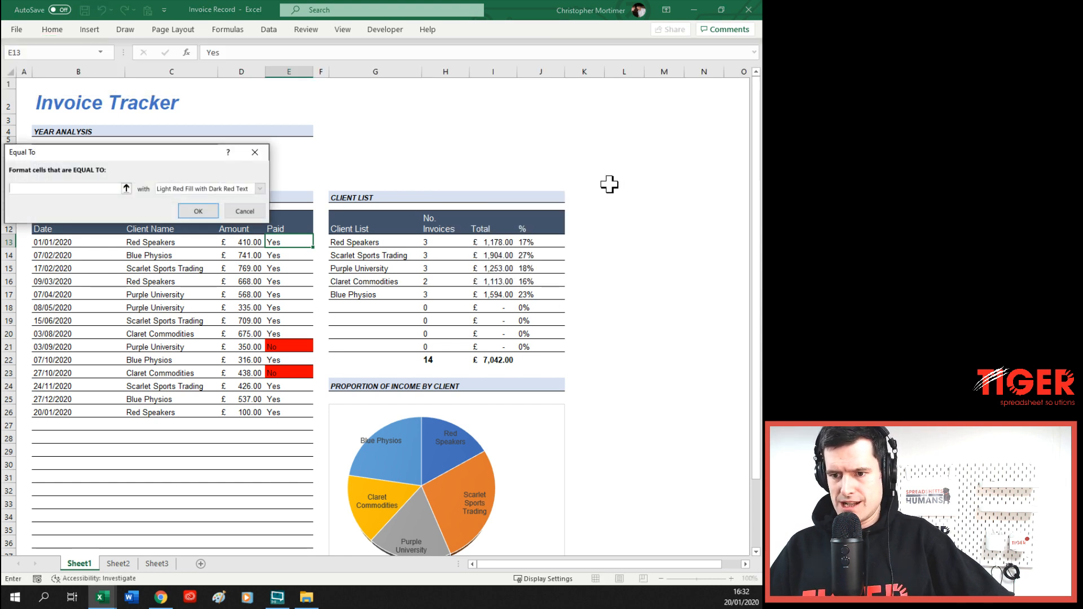
drag(151, 159, 257, 131)
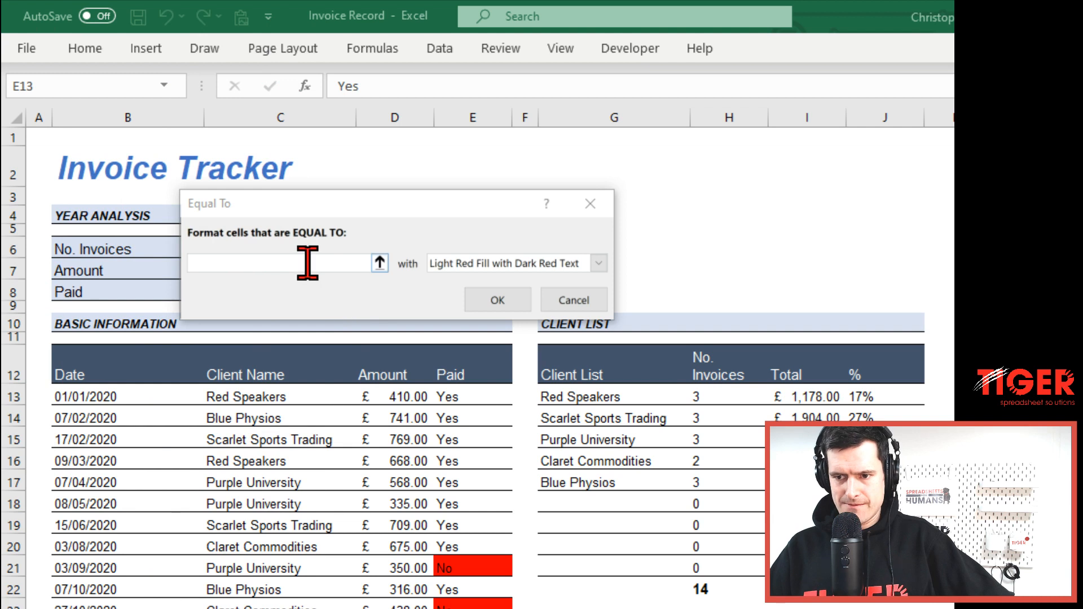
click(308, 263)
text(NO)
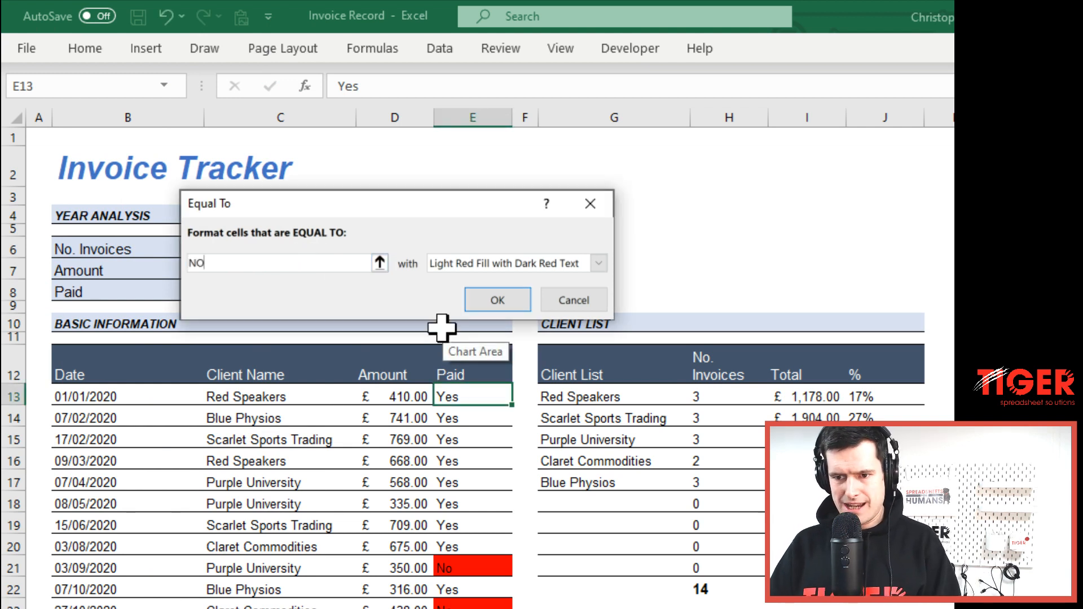
key(BackSpace)
text(o)
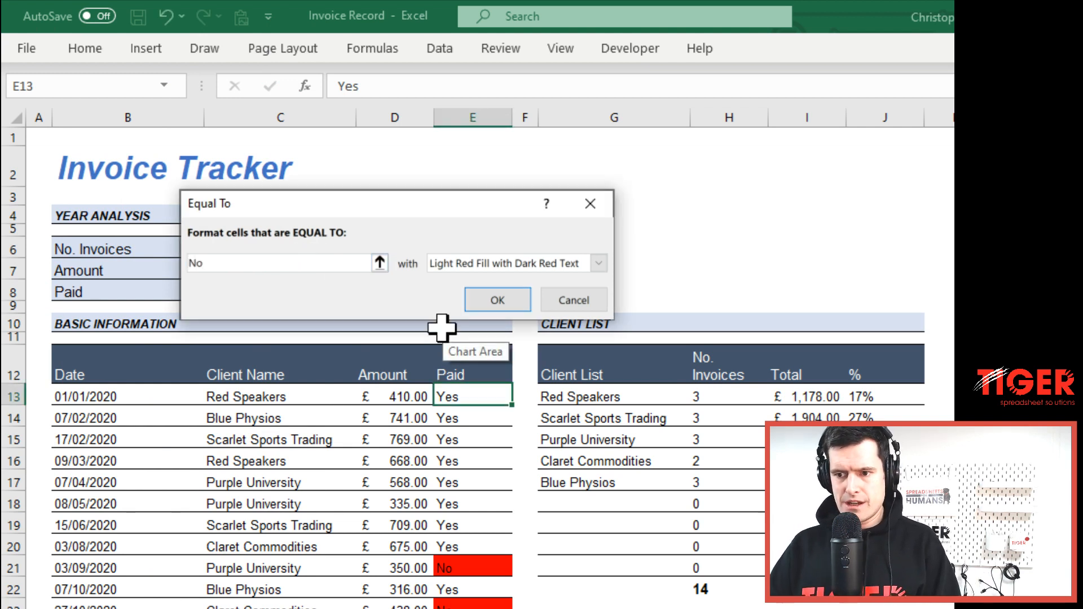
Step: Look at the Custom Format options for the Equal To rule, then cancel the new rule
click(600, 263)
click(481, 366)
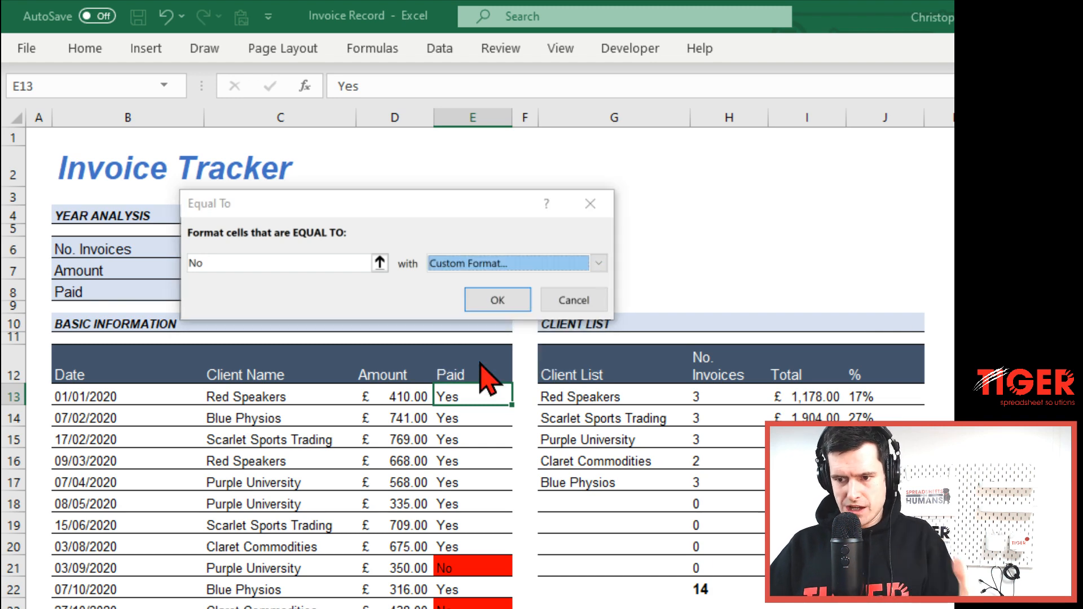
drag(309, 23, 401, 109)
click(581, 111)
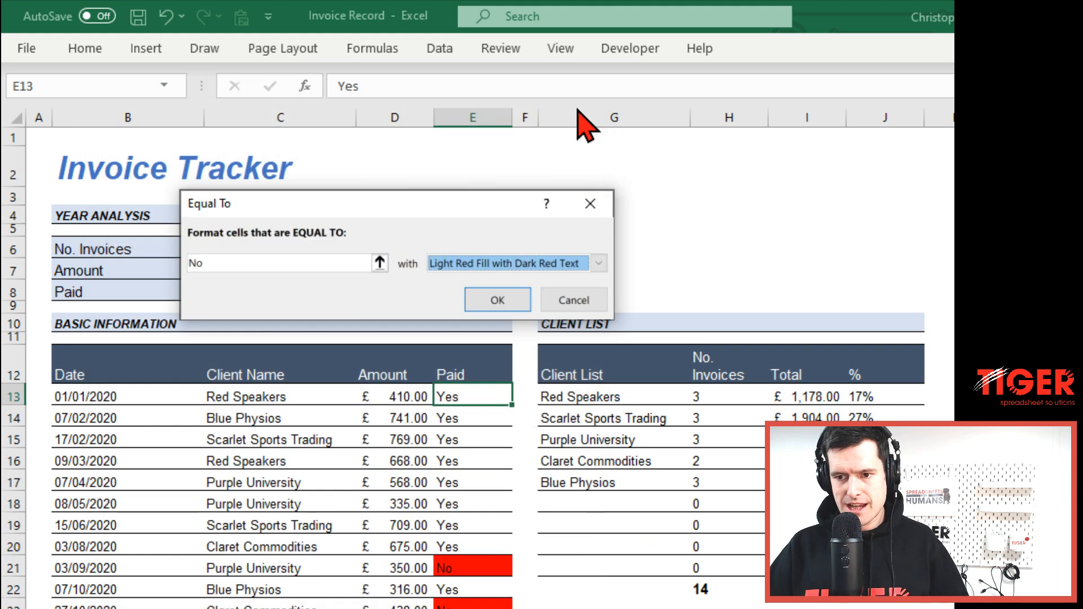
click(587, 209)
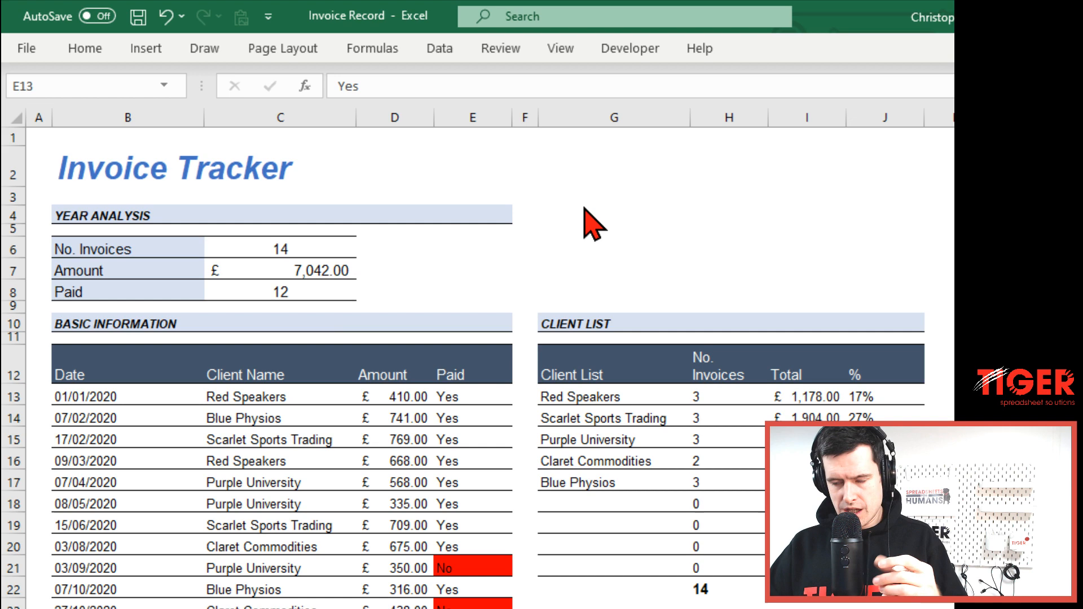
Step: Review the Paid column's existing conditional formatting rule in the Rules Manager, including its condition, format and applied range
click(91, 49)
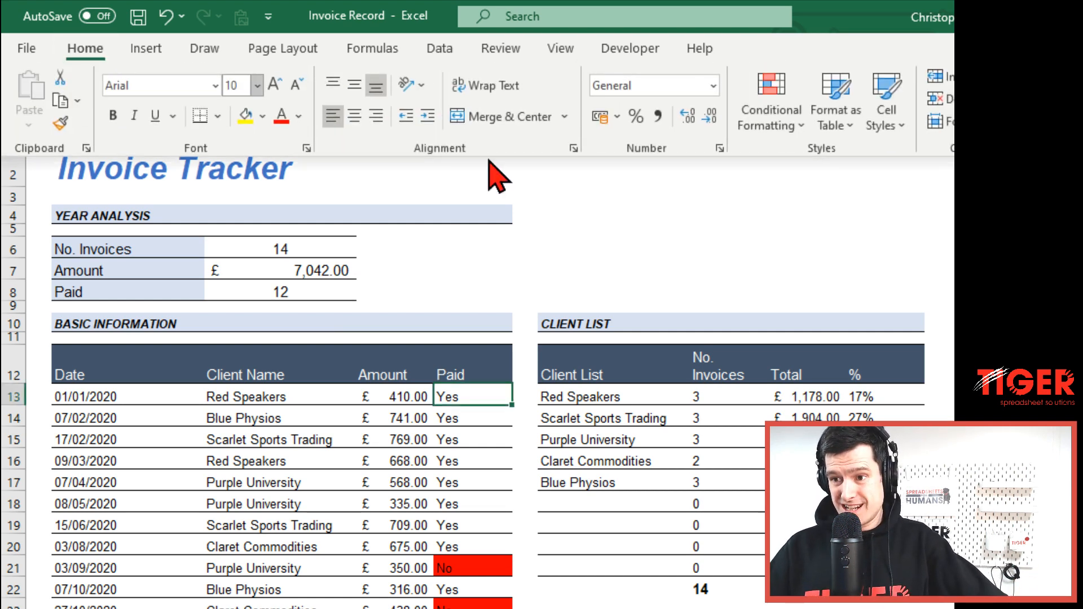
click(761, 128)
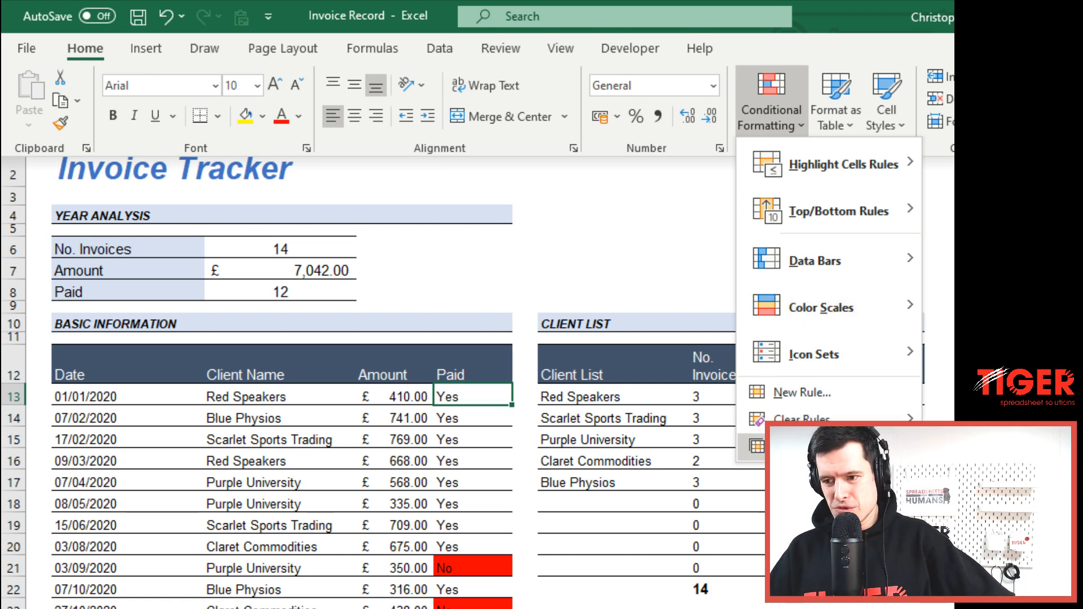
click(790, 446)
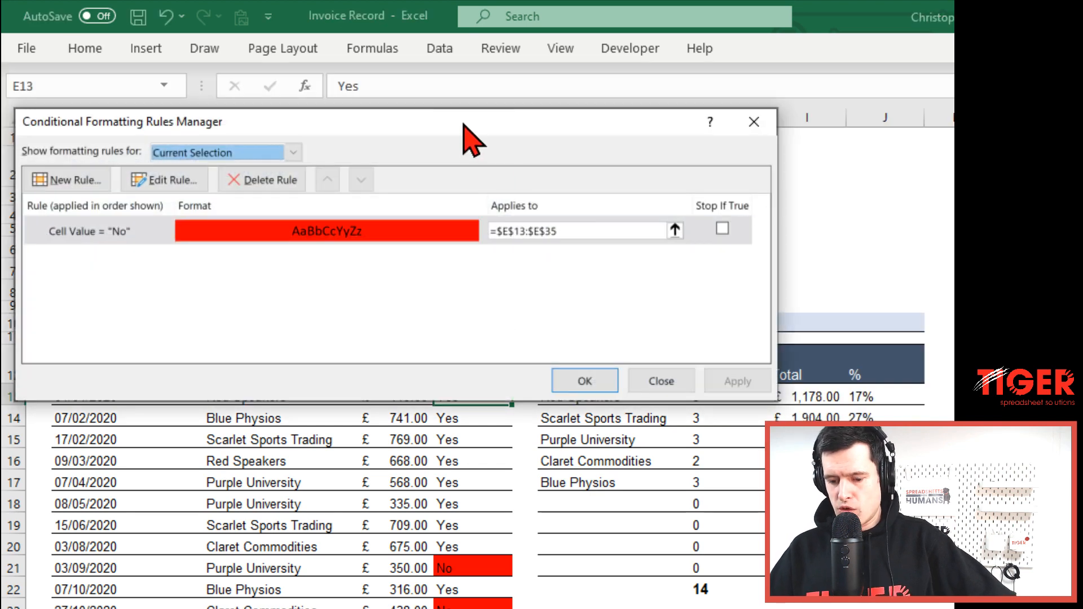
drag(463, 124, 527, 129)
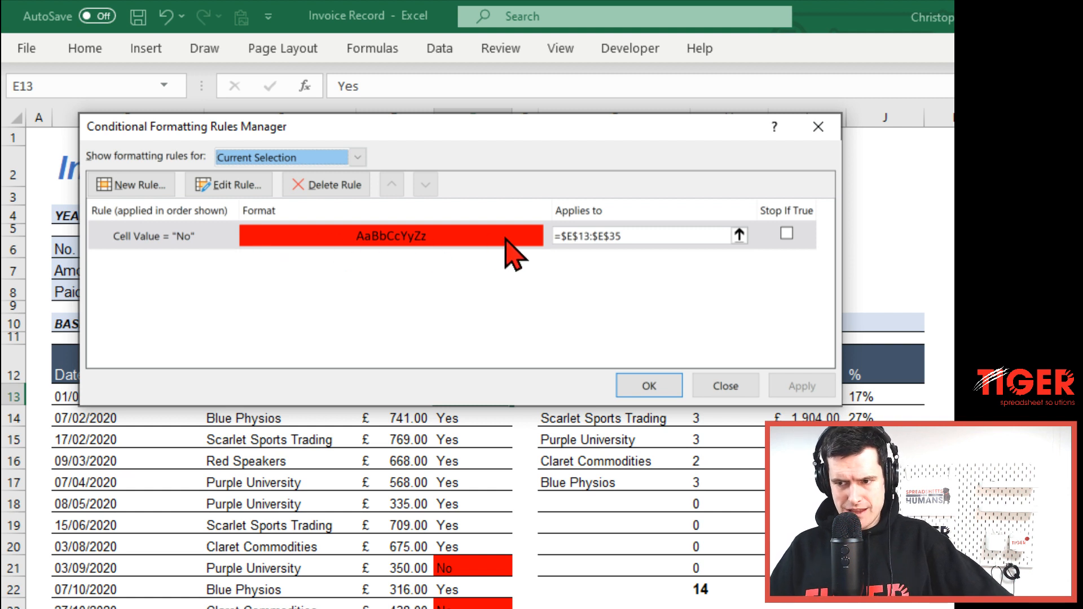
drag(636, 236, 540, 237)
click(649, 236)
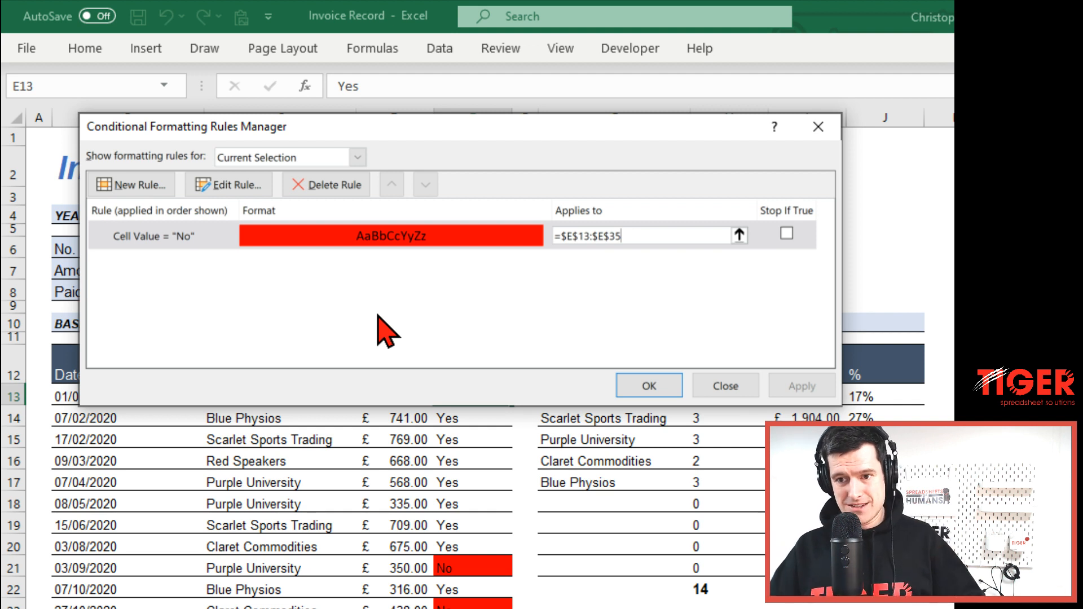
drag(399, 131, 355, 121)
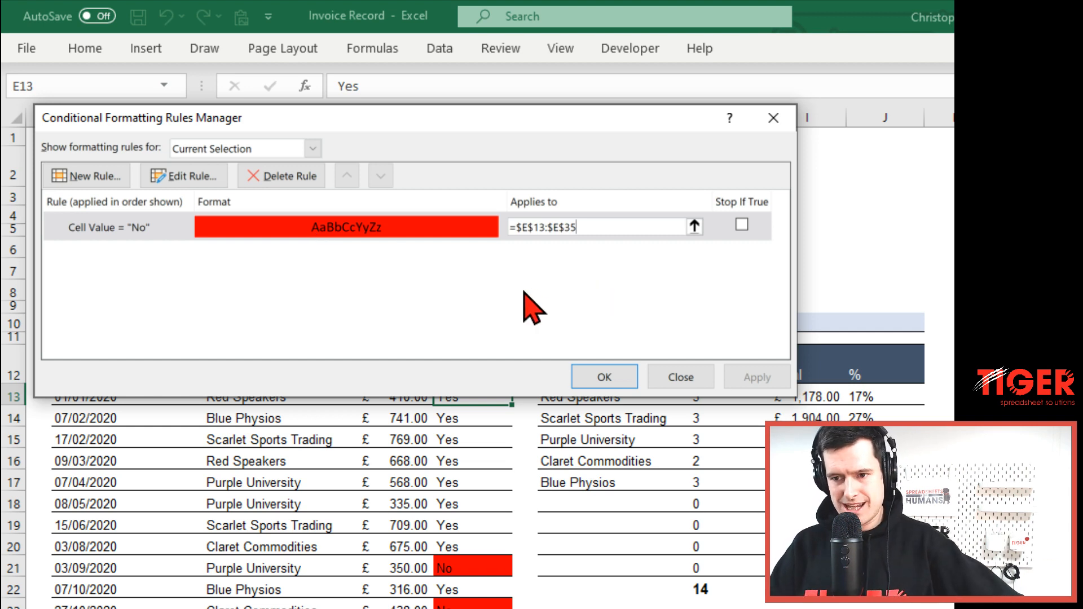
click(604, 376)
click(460, 445)
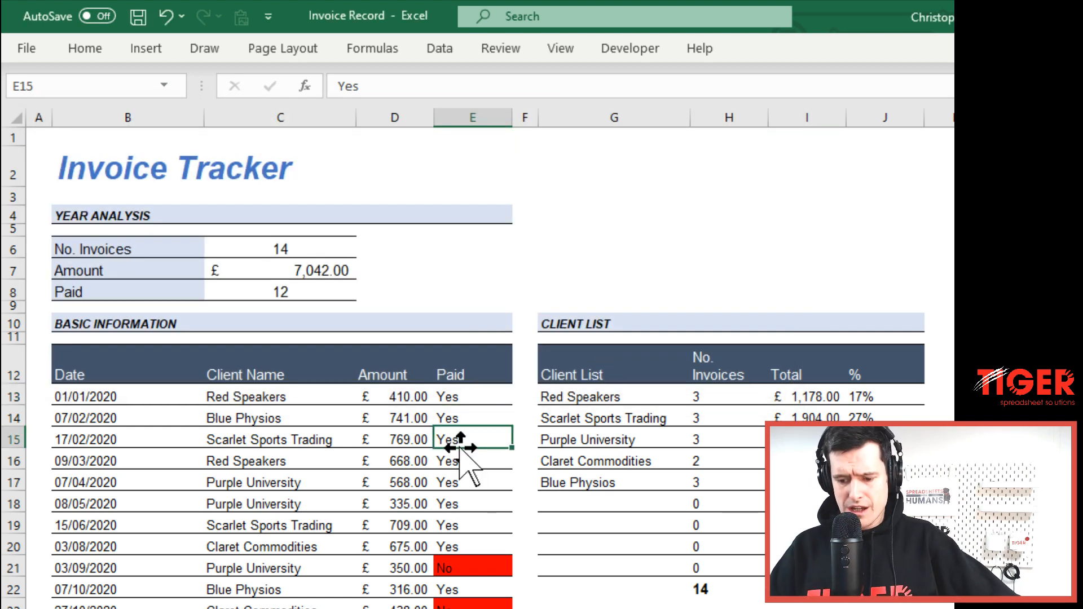
key(Up)
key(Down)
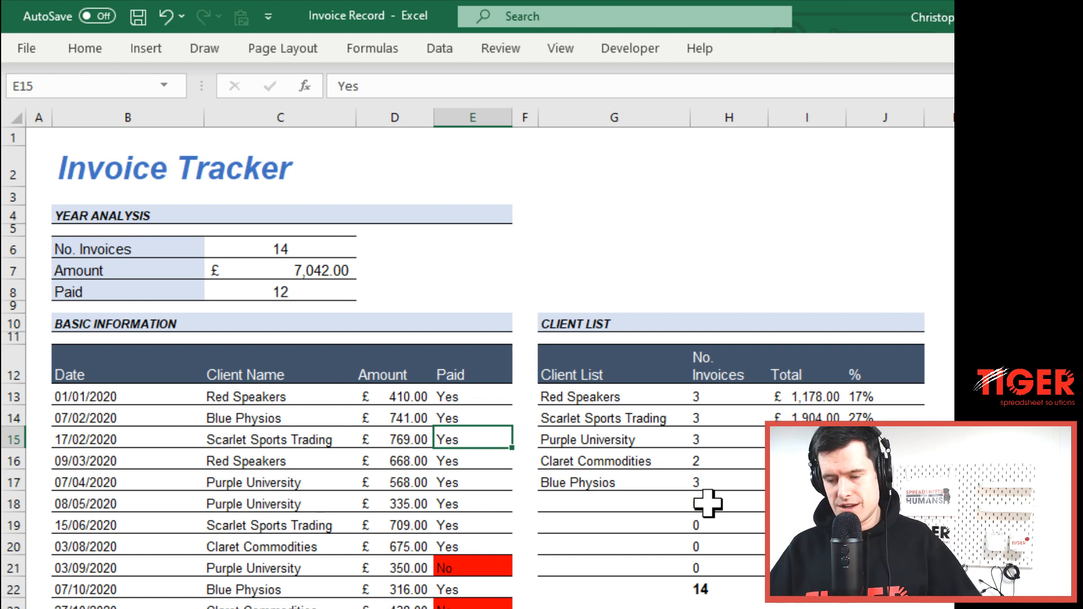
click(649, 458)
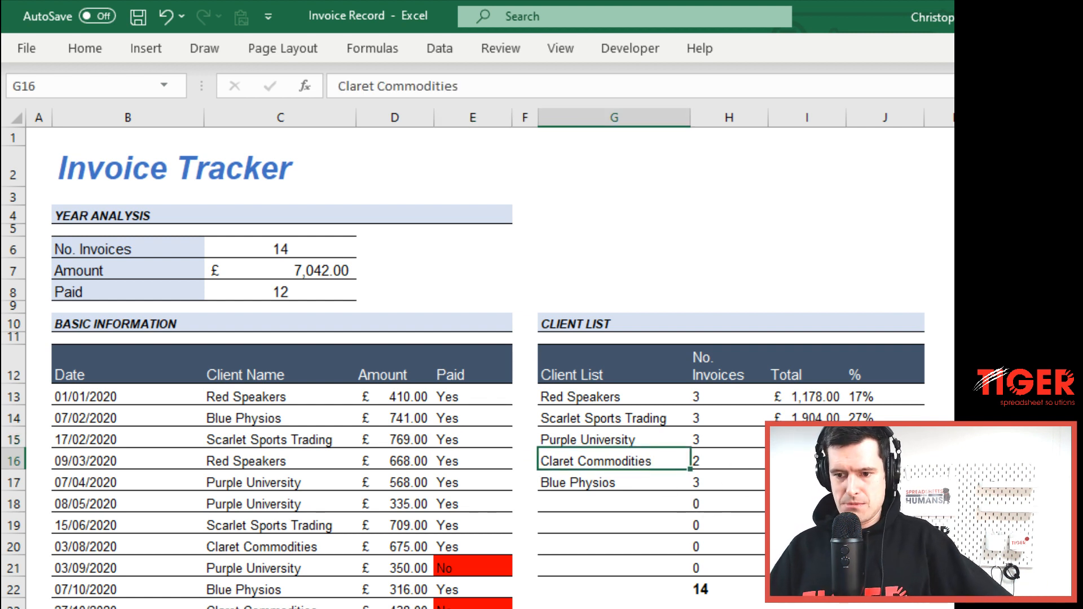
Step: Select the Basic Information invoice entries in B13:E21 to point out the input table
click(287, 496)
key(Left)
key(Left)
key(Up)
key(Up)
key(Up)
key(Up)
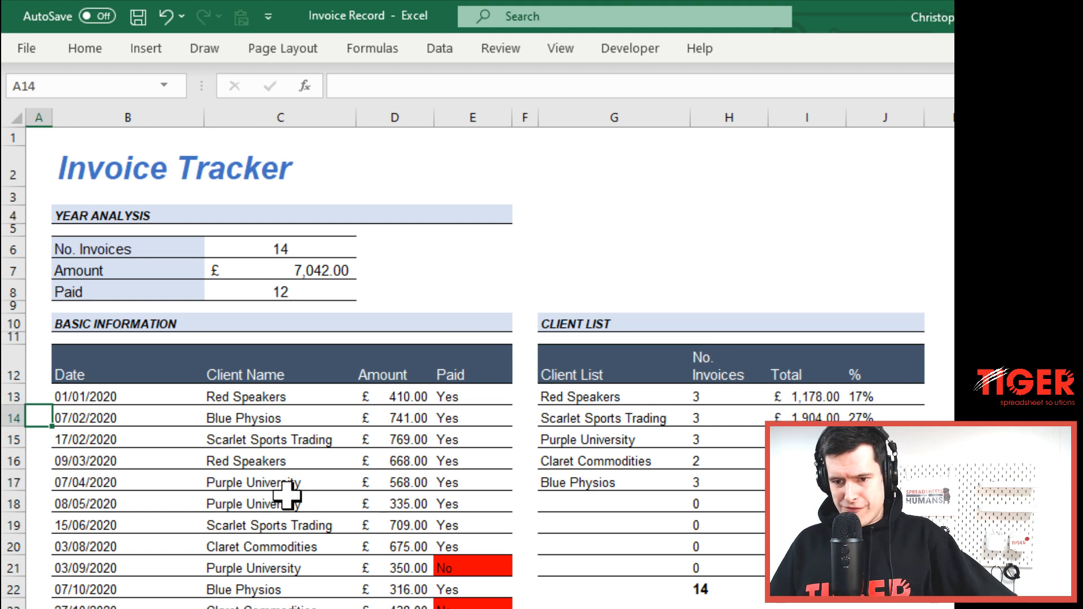
key(Up)
key(Right)
key(shift+Right)
key(shift+Right)
key(shift+Right)
key(shift+Down)
key(shift+Down)
key(shift+Down)
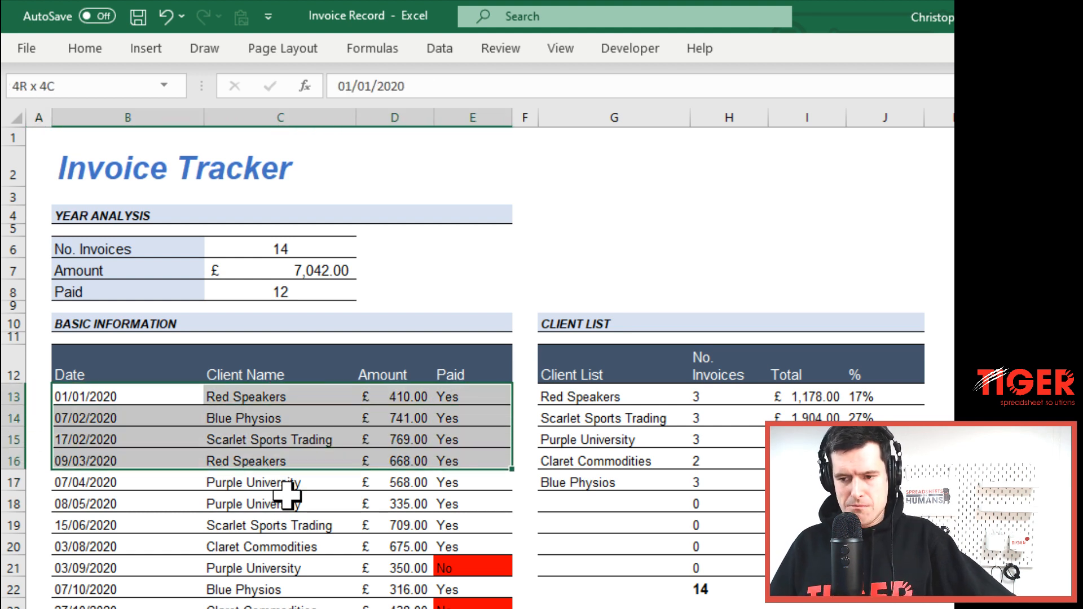
key(shift+Down)
key(shift+Down)
key(shift+Down)
key(shift+Down)
key(shift+Down)
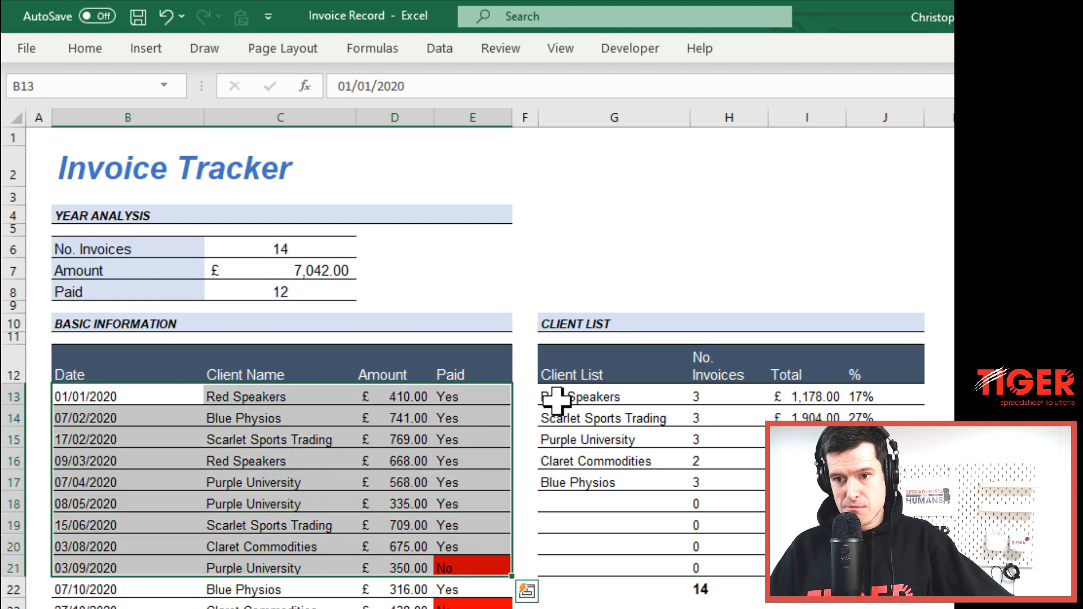
Step: Select the Client List table in G12:J21, including its headings, to point out the client analysis
click(556, 399)
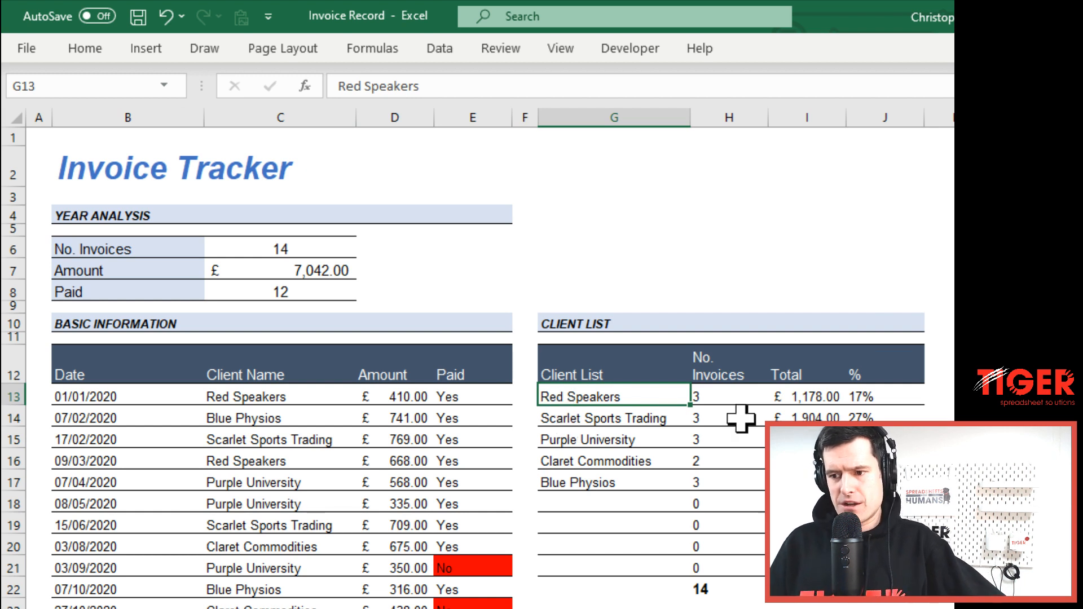
key(Up)
key(shift+Right)
key(shift+Right)
key(shift+Right)
key(shift+Down)
key(shift+Down)
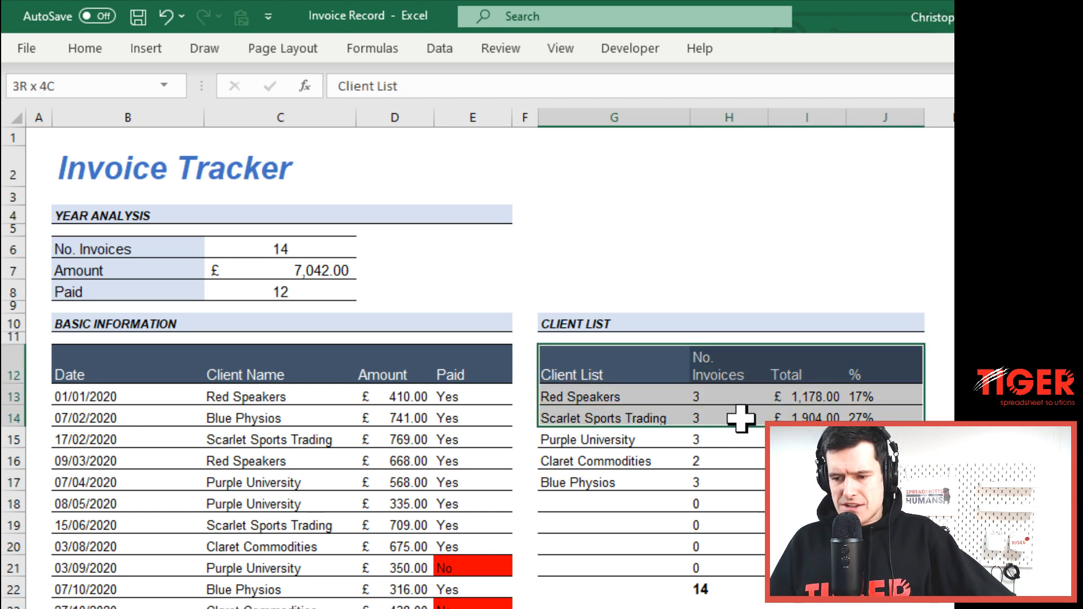
key(shift+Down)
key(shift+Down)
key(shift+Down)
key(shift+Down)
key(shift+Down)
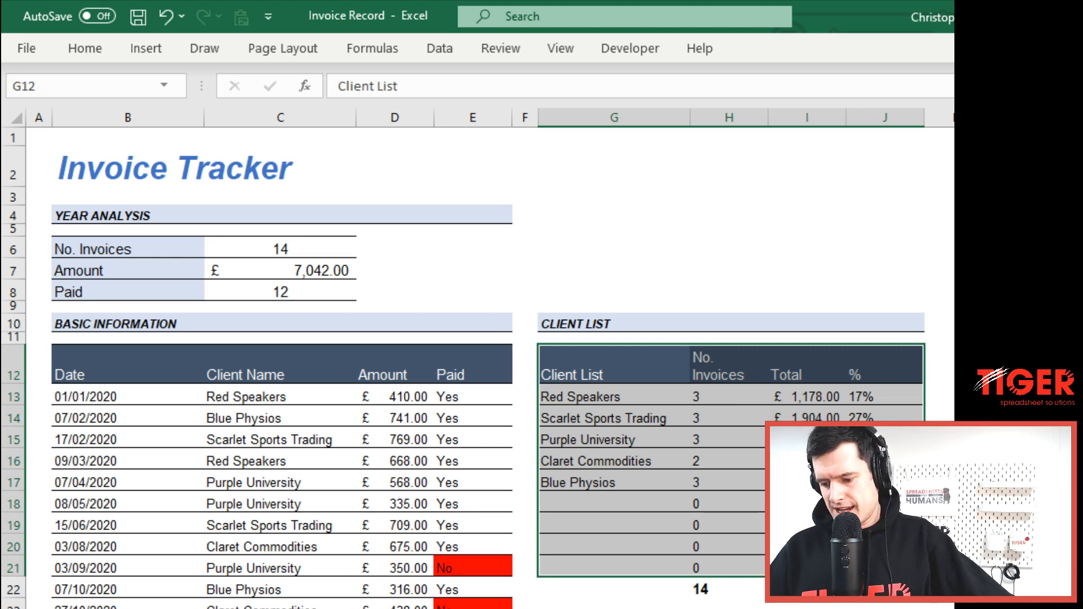
click(571, 372)
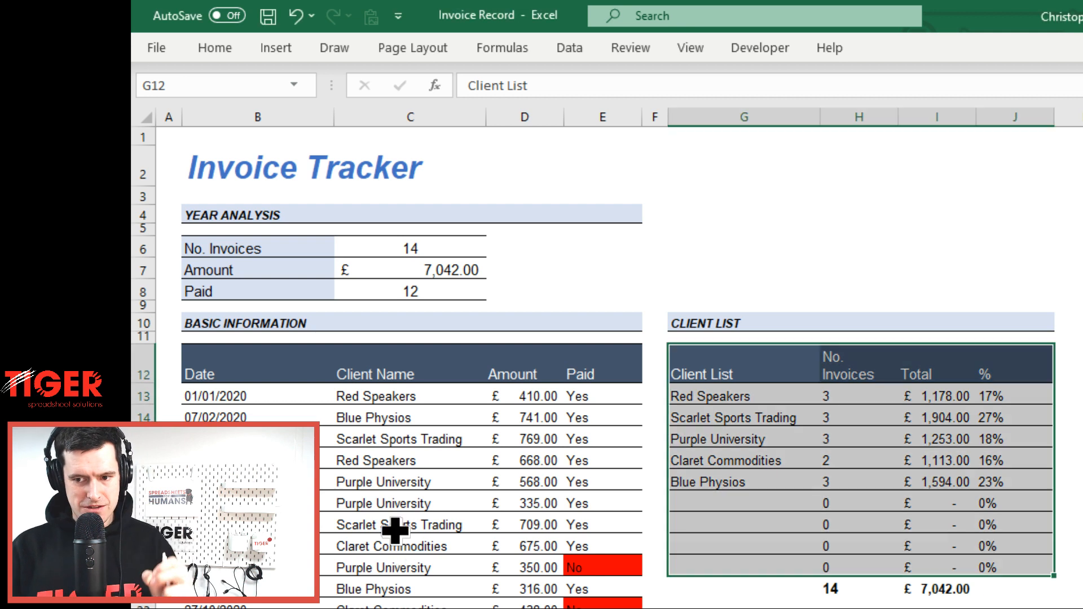
Step: Examine the Client List formulas for Red Speakers in the No. Invoices cell H13 and the Total cell I13
click(398, 525)
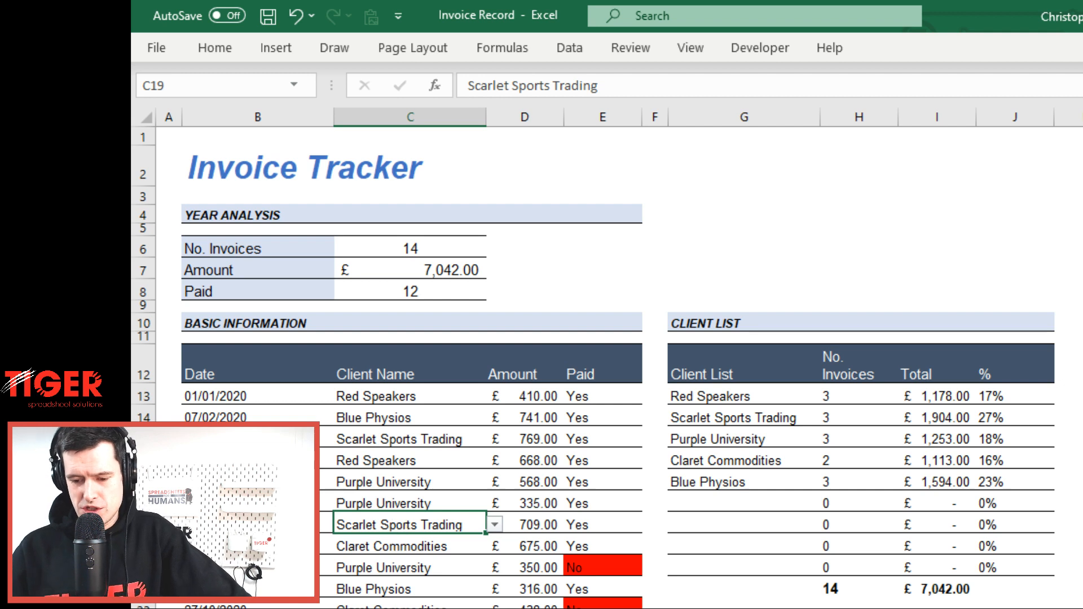
click(791, 508)
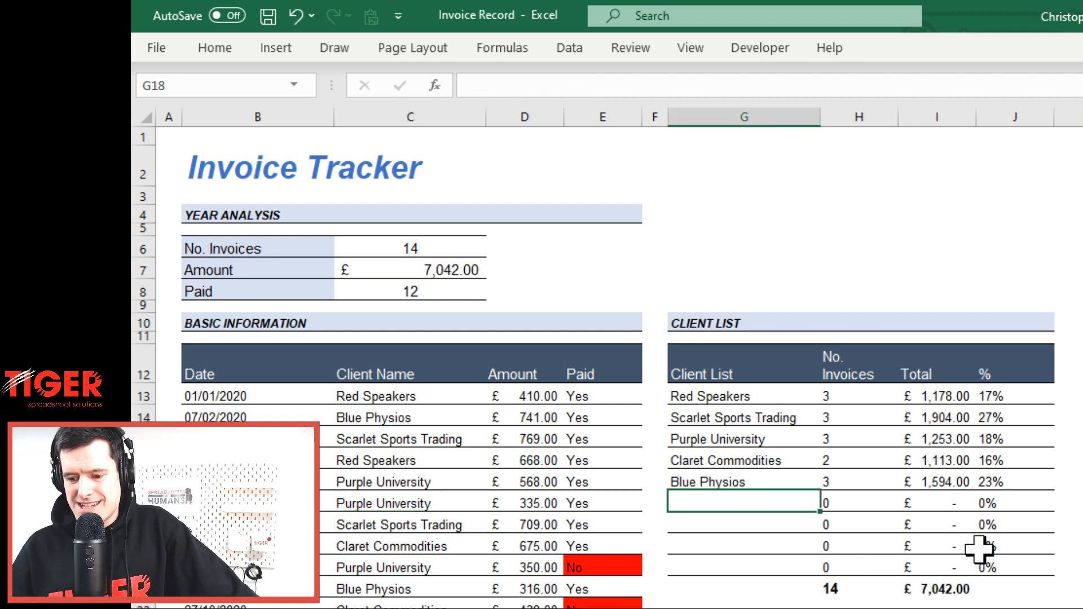
key(Up)
key(Up)
key(Up)
key(Up)
key(Up)
key(Left)
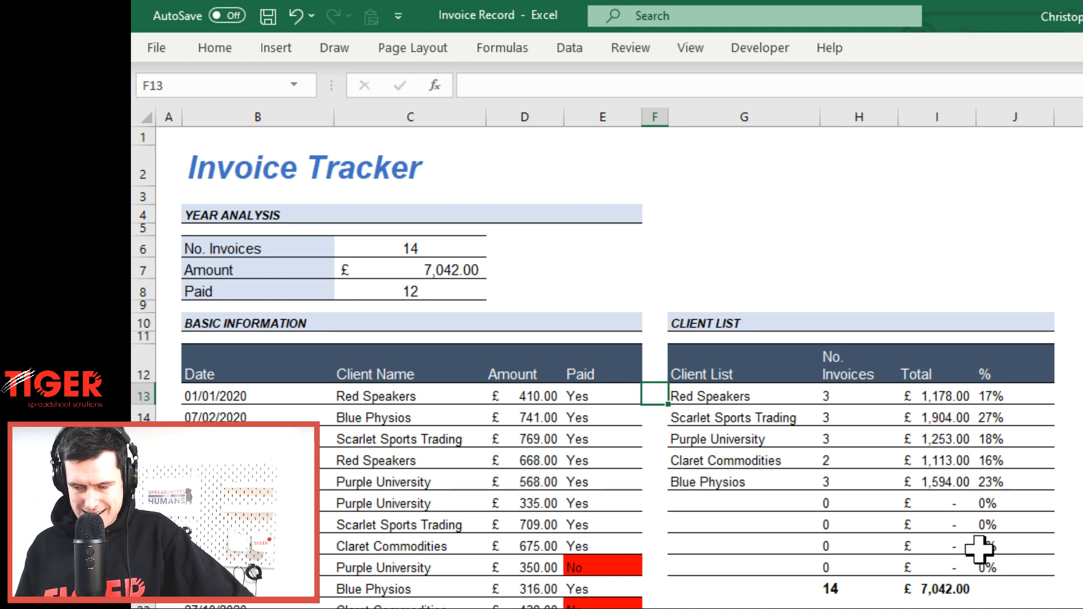
key(Right)
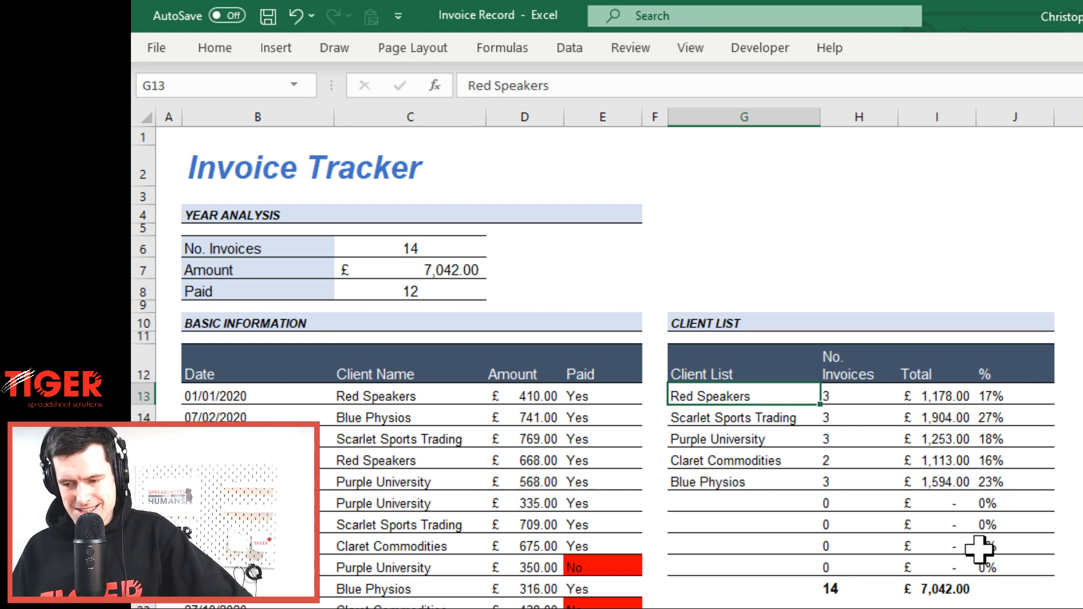
key(Right)
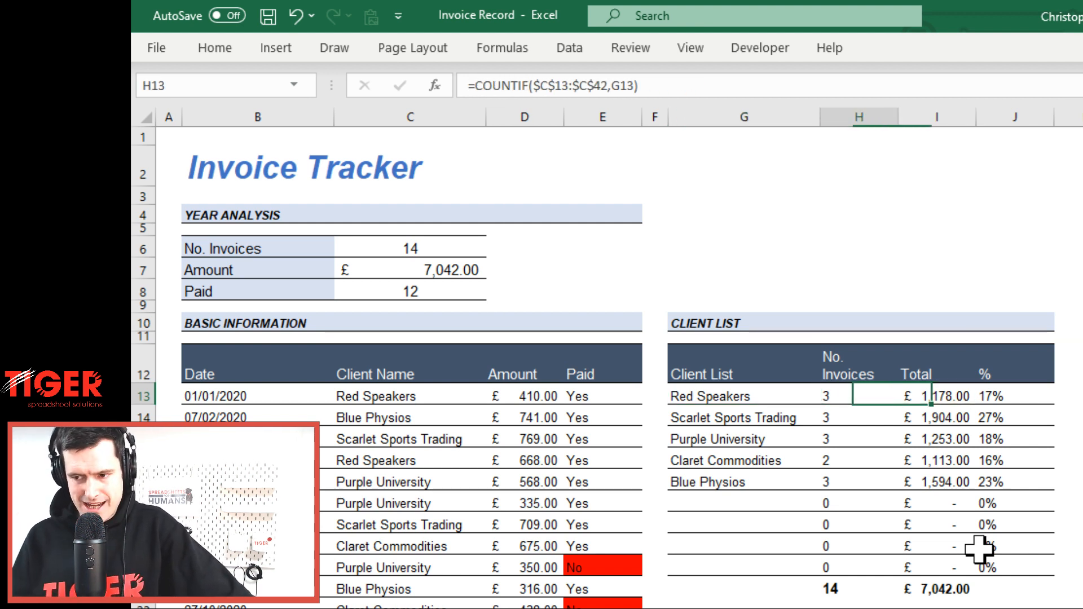
key(Right)
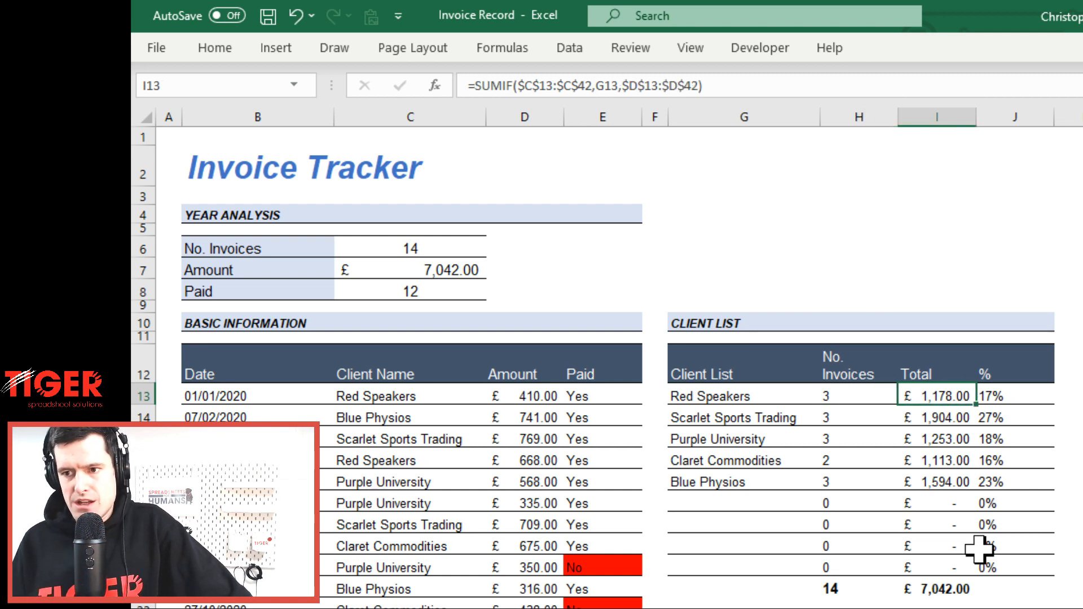
key(Left)
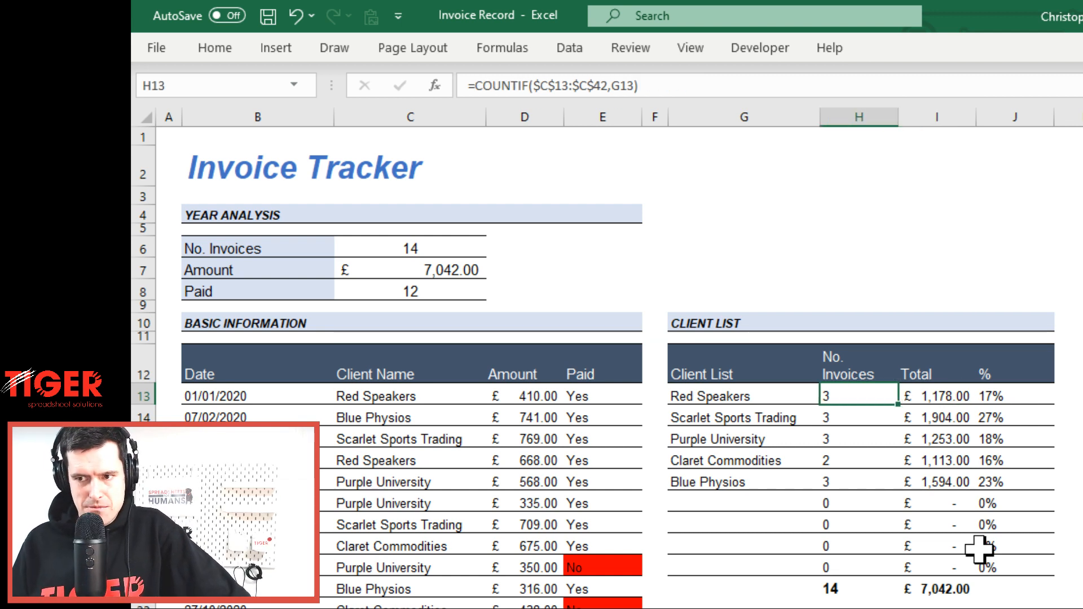
Step: Clear the No. Invoices formulas in H13:H21 of the Client List
key(shift+Down)
key(shift+Down)
key(shift+Down)
key(shift+Down)
key(shift+Down)
key(shift+Down)
key(shift+Down)
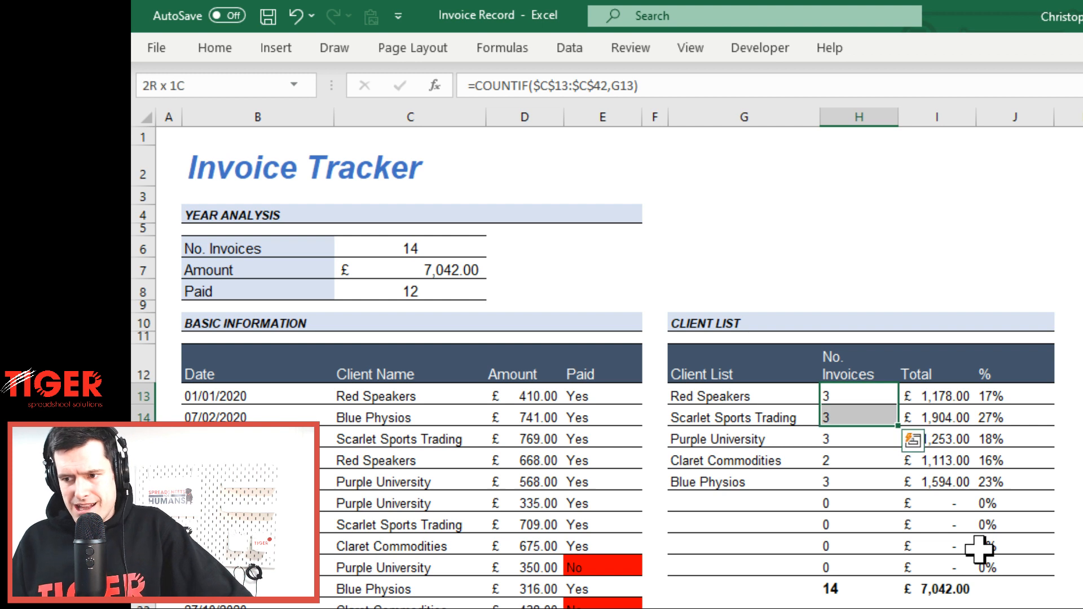
key(shift+Down)
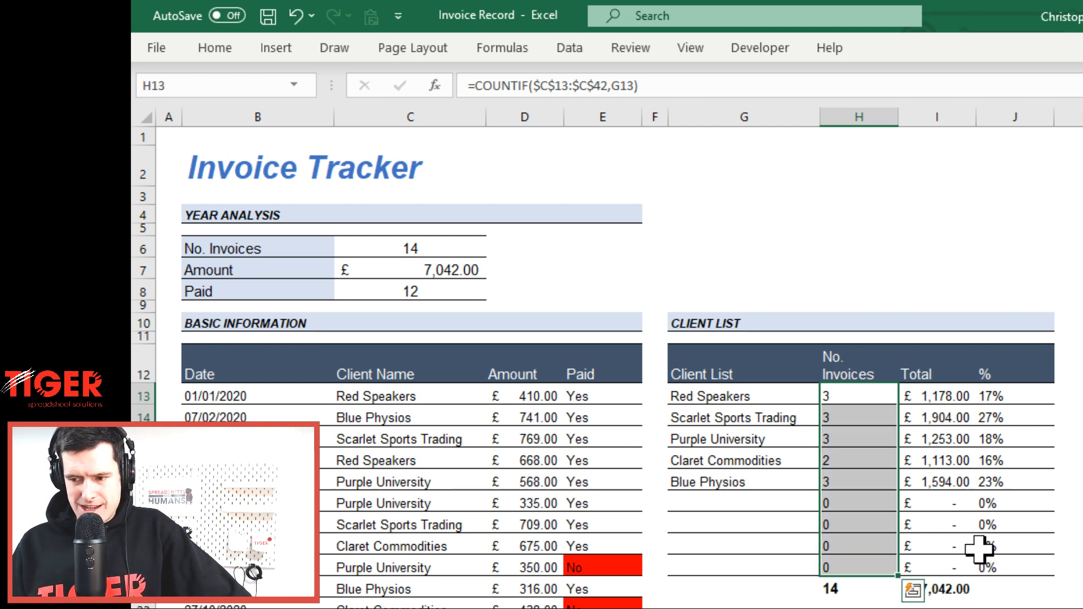
key(Delete)
key(Left)
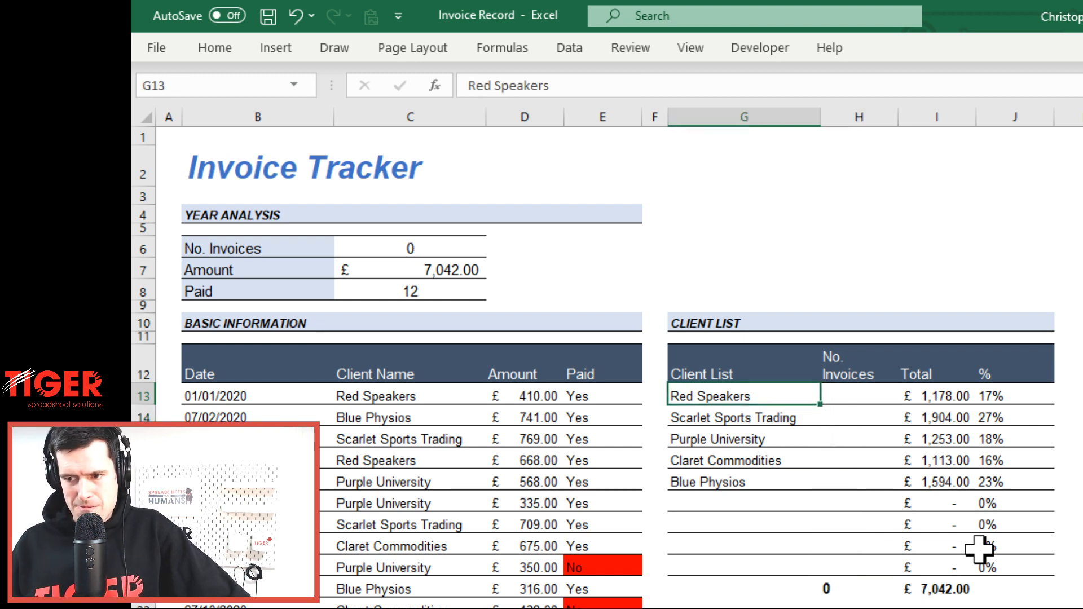
Step: Select the client names in G13:G21 of the Client List to point out the values the invoice count uses
key(Right)
key(Left)
key(Left)
key(Right)
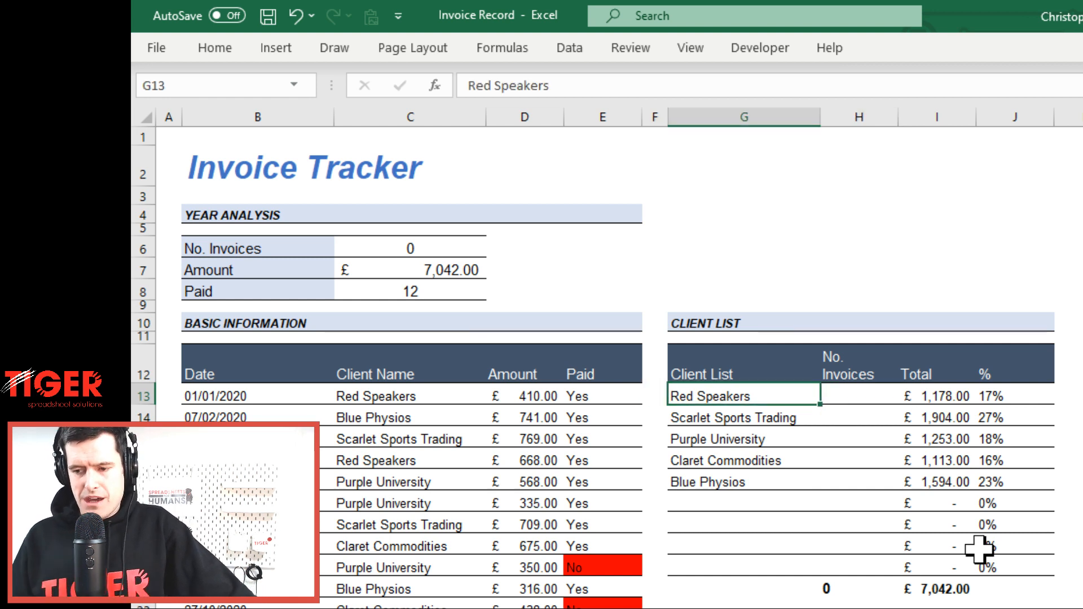
key(shift+Down)
key(shift+Down)
key(shift+Down)
key(shift+Down)
key(shift+Down)
key(shift+Down)
key(shift+Down)
key(shift+Down)
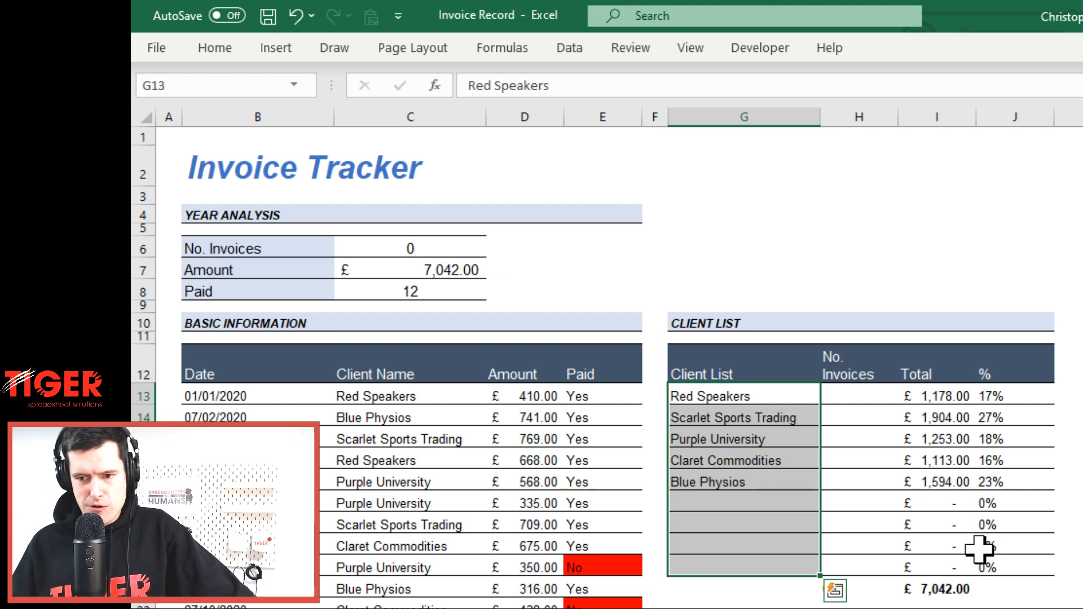
Step: Point out the first Client Name entry in C13 of Basic Information and return to the empty No. Invoices cell H13
key(Left)
key(Left)
key(Left)
key(Left)
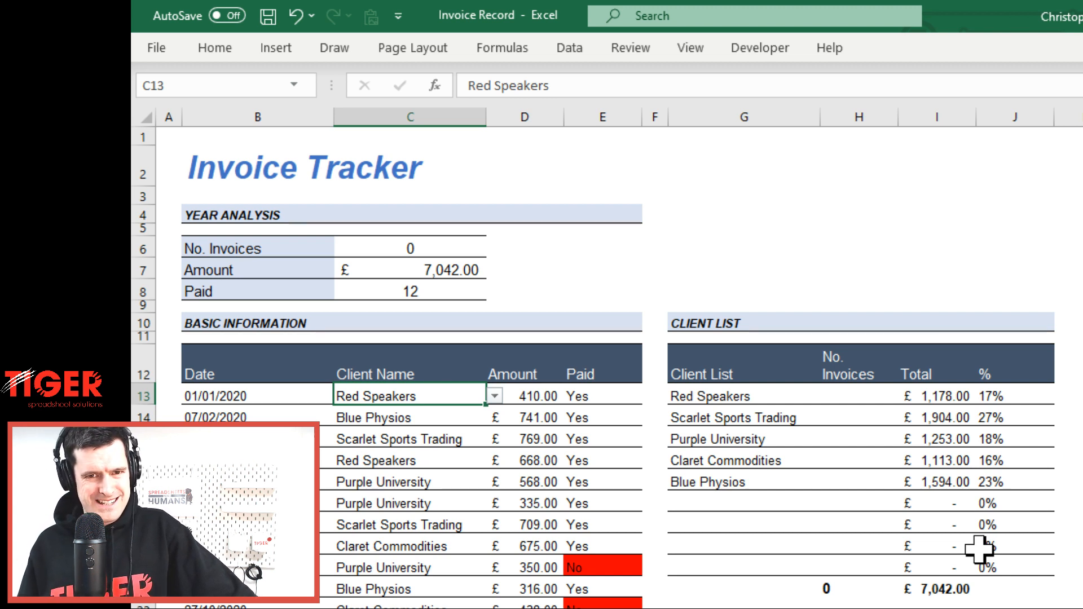
key(Right)
key(Right)
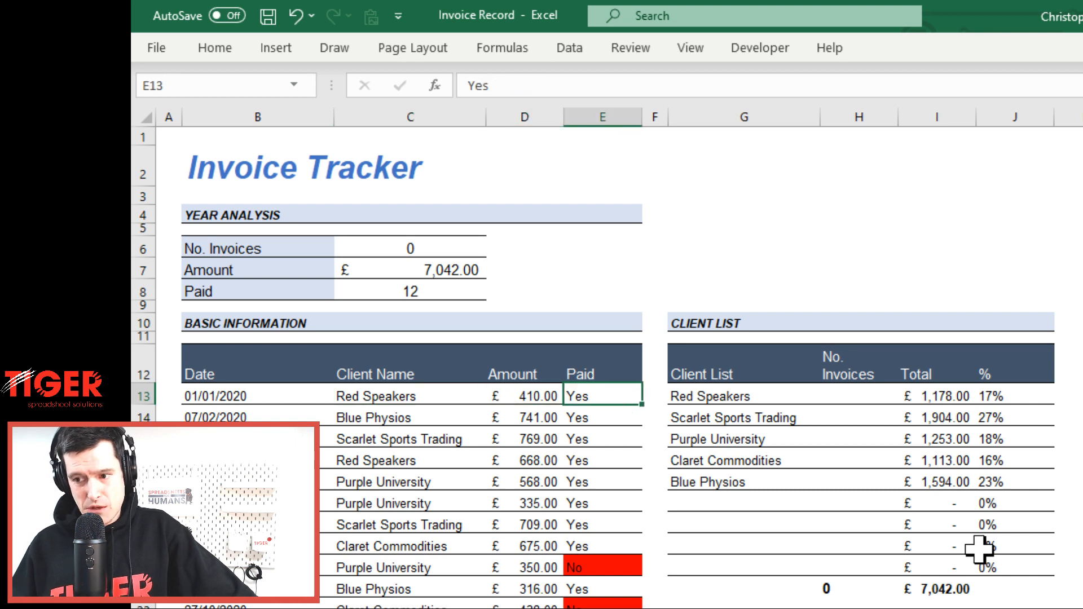
key(Right)
key(Right)
key(Right)
key(Right)
key(Left)
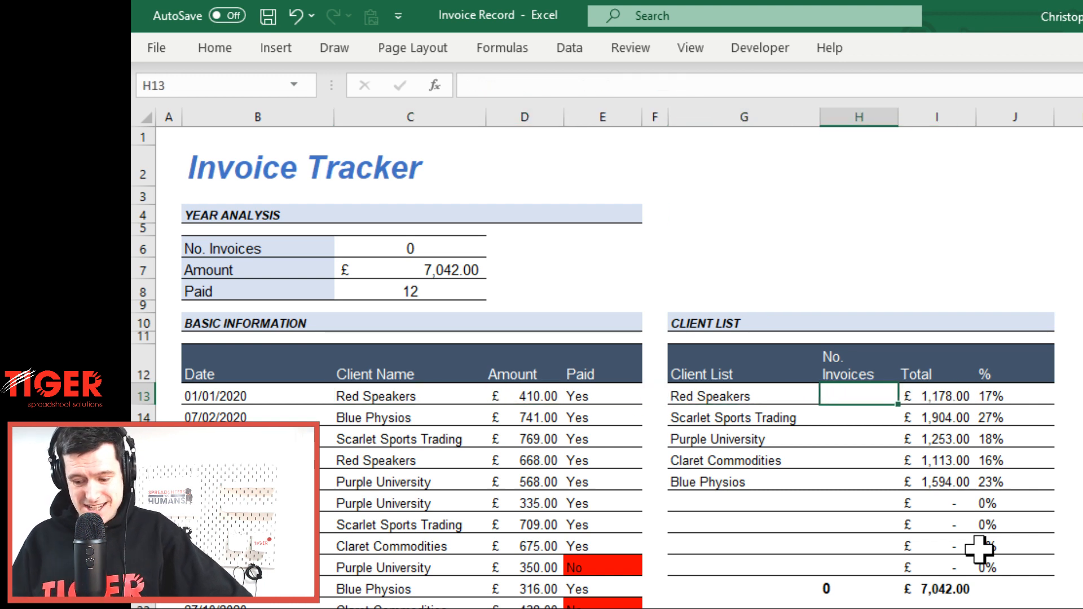
text(=count)
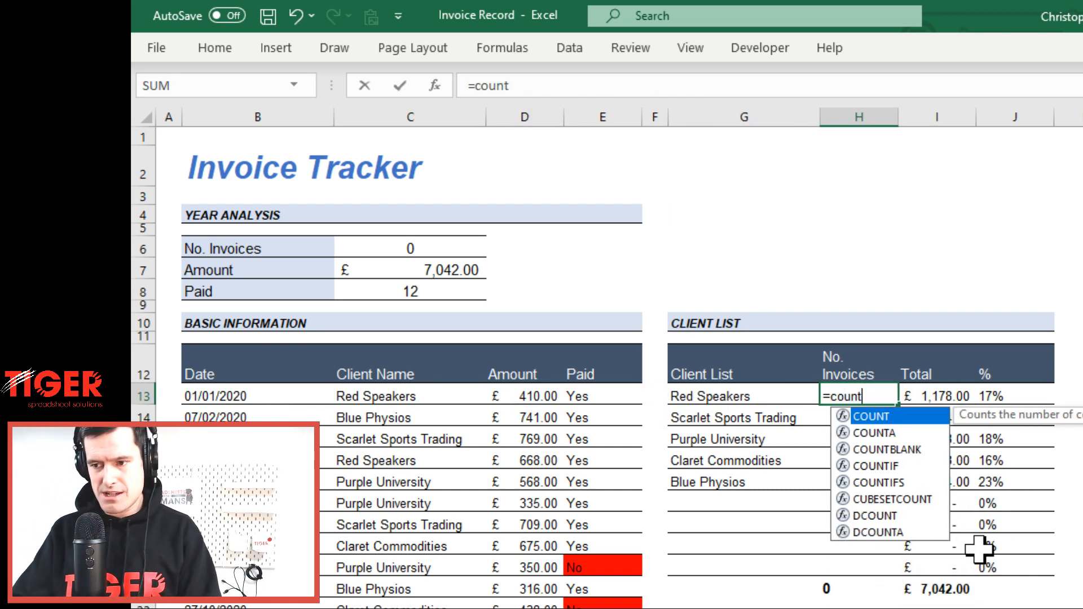
text(if)
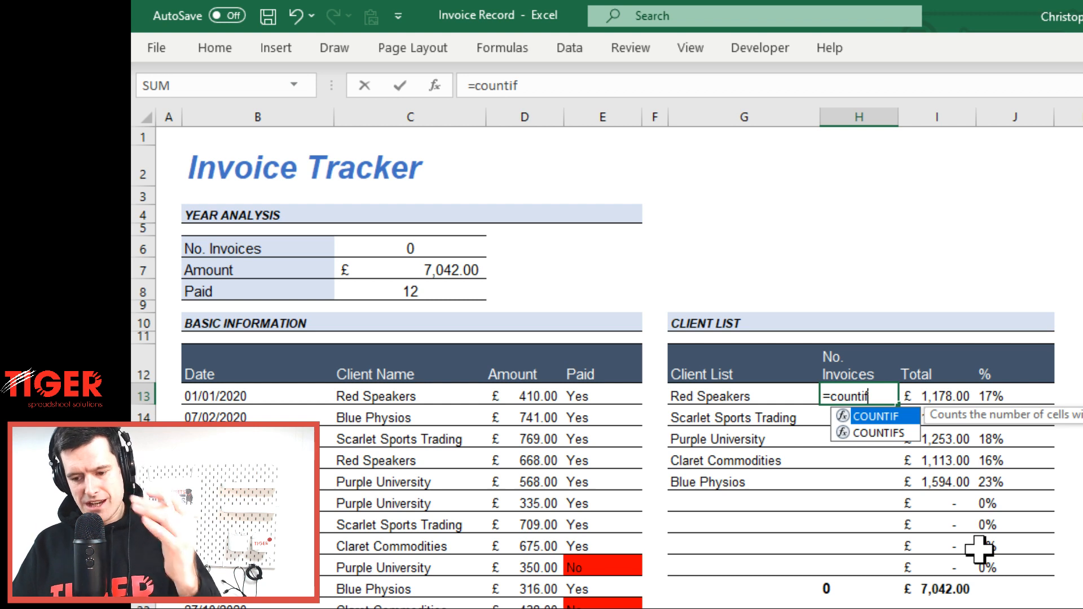
text(()
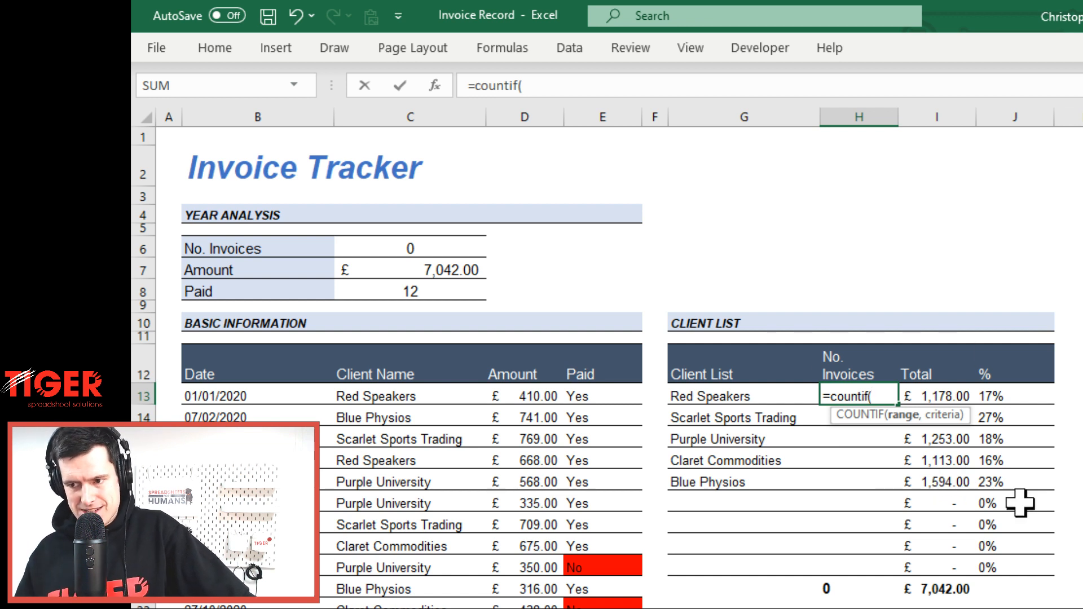
key(Left)
key(Left)
key(Left)
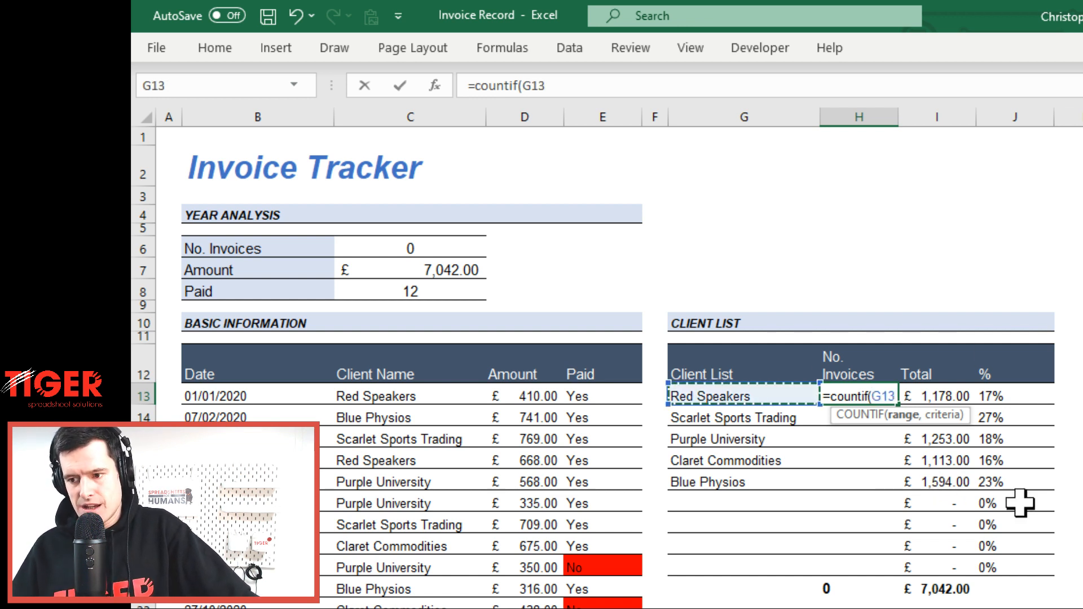
key(Left)
key(Left)
key(Left)
key(Right)
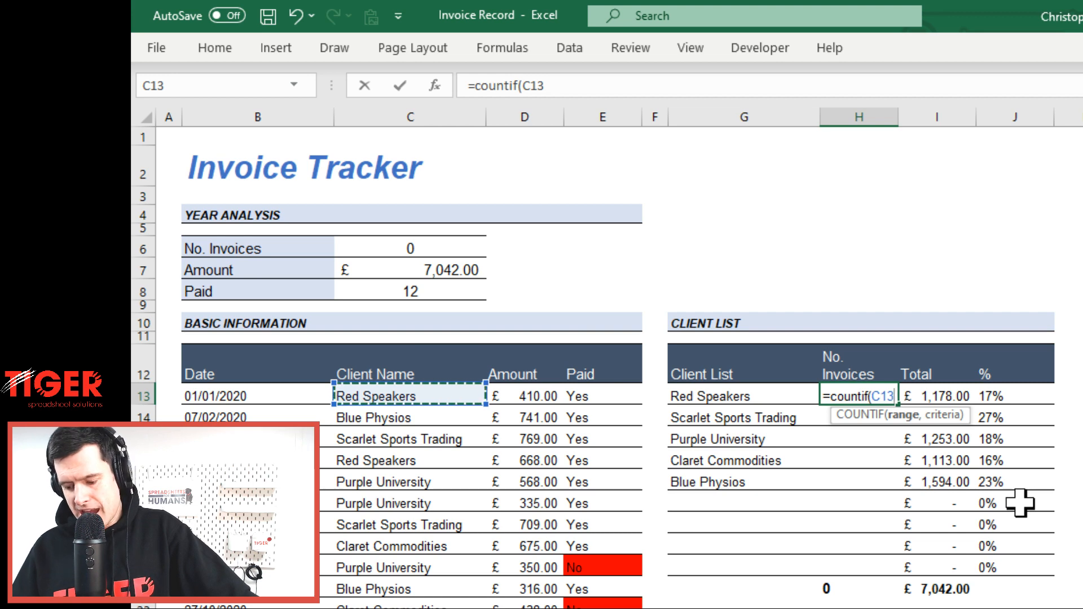
key(shift+Down)
key(shift+Down)
key(shift+Down)
key(shift+Down)
key(shift+Down)
key(shift+Down)
key(shift+Down)
key(shift+Down)
key(shift+Down)
key(shift+Down)
key(shift+Down)
key(shift+Down)
key(shift+Down)
key(shift+Down)
key(shift+Down)
key(shift+Down)
key(shift+Down)
key(shift+Down)
key(shift+Down)
key(shift+Down)
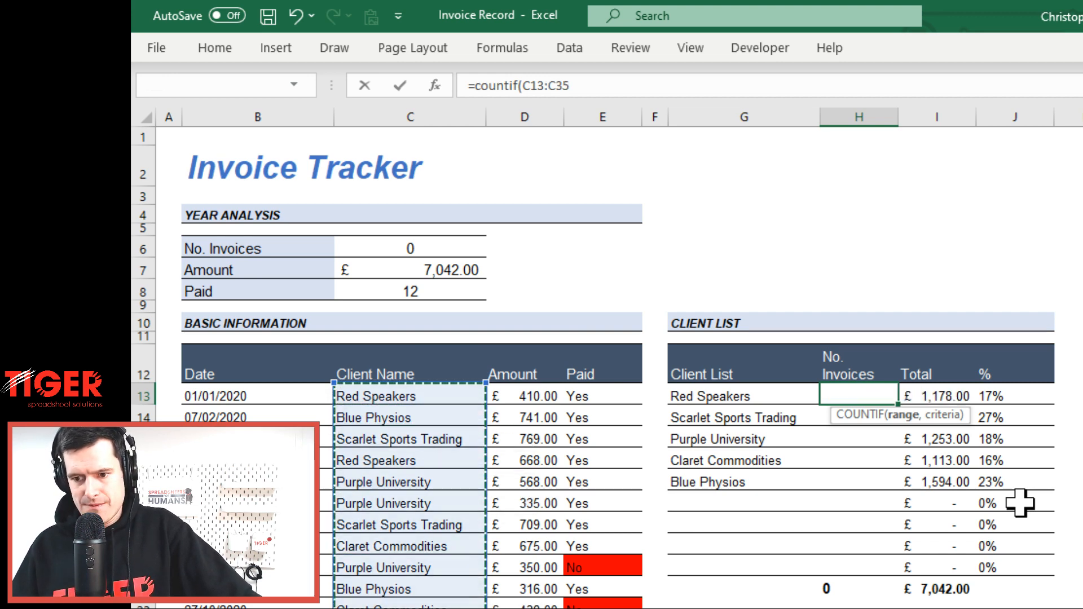
scroll(1020, 503, down, 2)
key(shift+Down)
key(shift+Down)
key(shift+Down)
key(shift+Down)
key(shift+Up)
key(shift+Up)
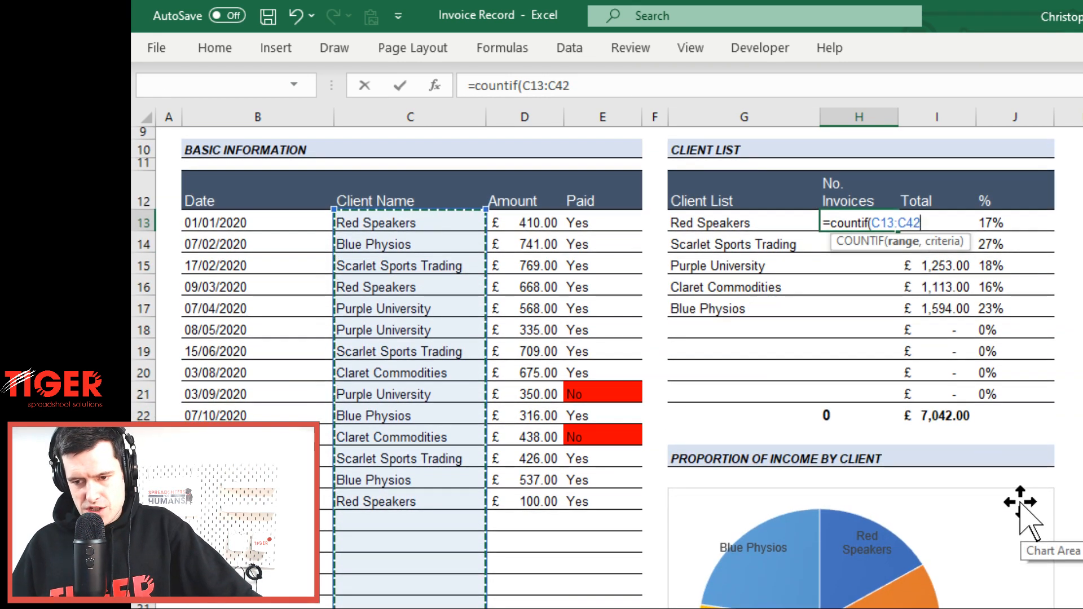
scroll(1020, 502, up, 3)
scroll(1020, 502, down, 1)
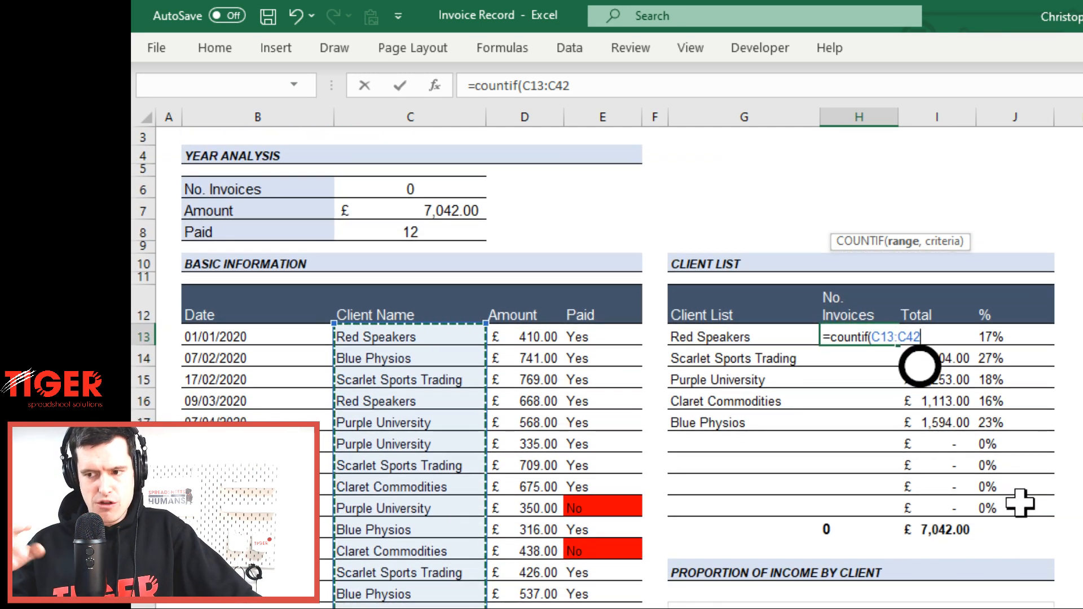
click(1020, 502)
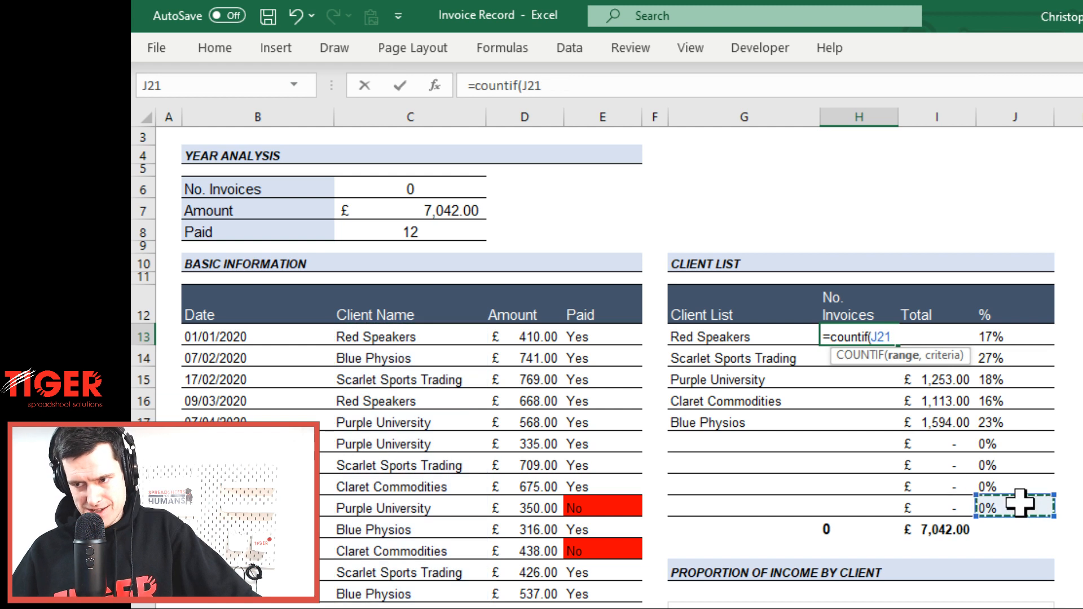
key(Escape)
Step: Start a COUNTIF formula in the Red Speakers No. Invoices cell H13, using the absolute Client Name range $C$13:$C$42
text(=)
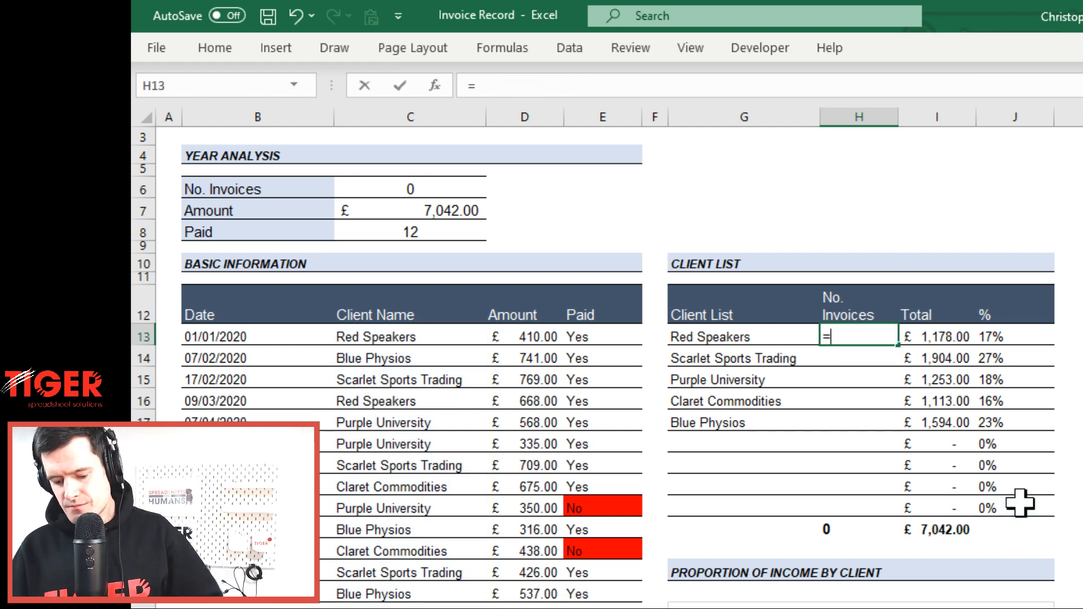
text(countif()
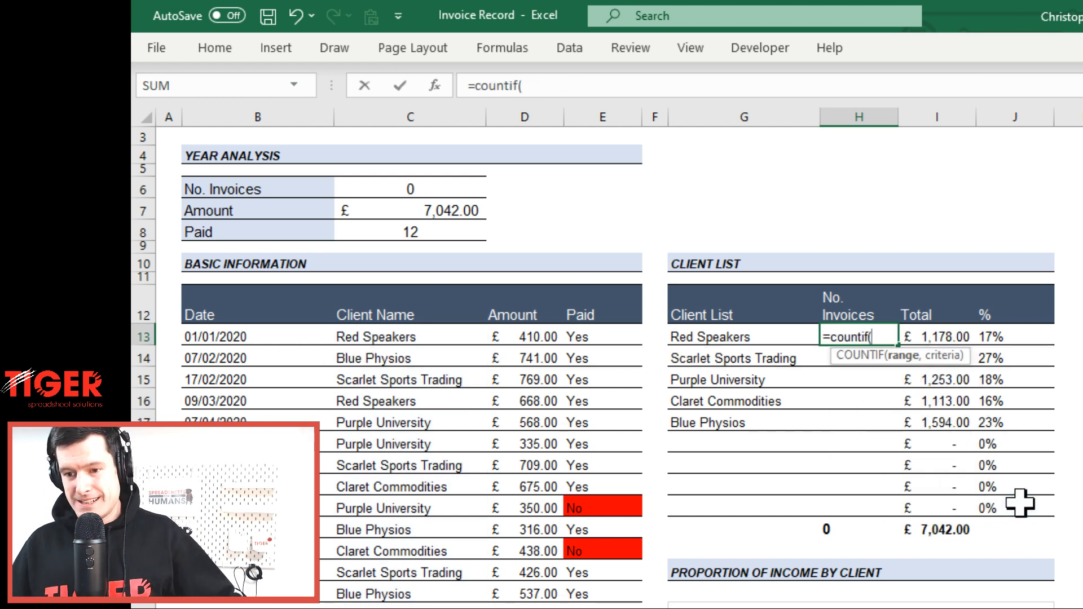
key(Left)
key(Left)
key(Left)
key(Left)
key(Left)
key(shift+Down)
key(shift+Down)
key(shift+Down)
key(shift+Down)
key(shift+Down)
key(shift+Down)
key(shift+Down)
key(shift+Down)
key(shift+Down)
key(shift+Down)
key(shift+Down)
key(shift+Down)
key(shift+Down)
key(shift+Down)
key(shift+Down)
key(shift+Down)
key(shift+Down)
key(shift+Down)
key(shift+Down)
key(shift+Down)
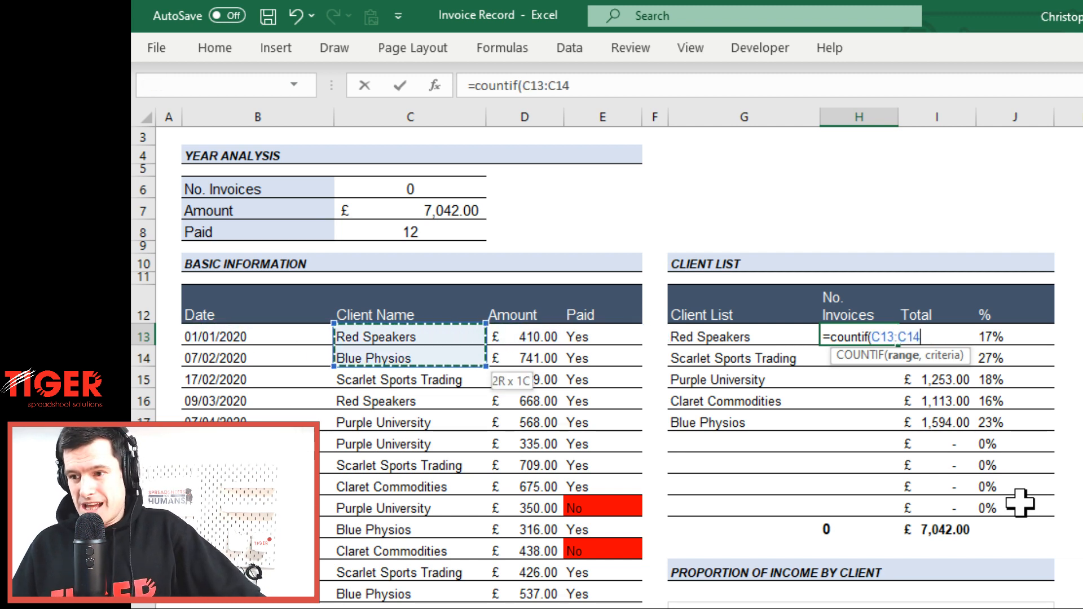
key(shift+Down)
key(shift+Down)
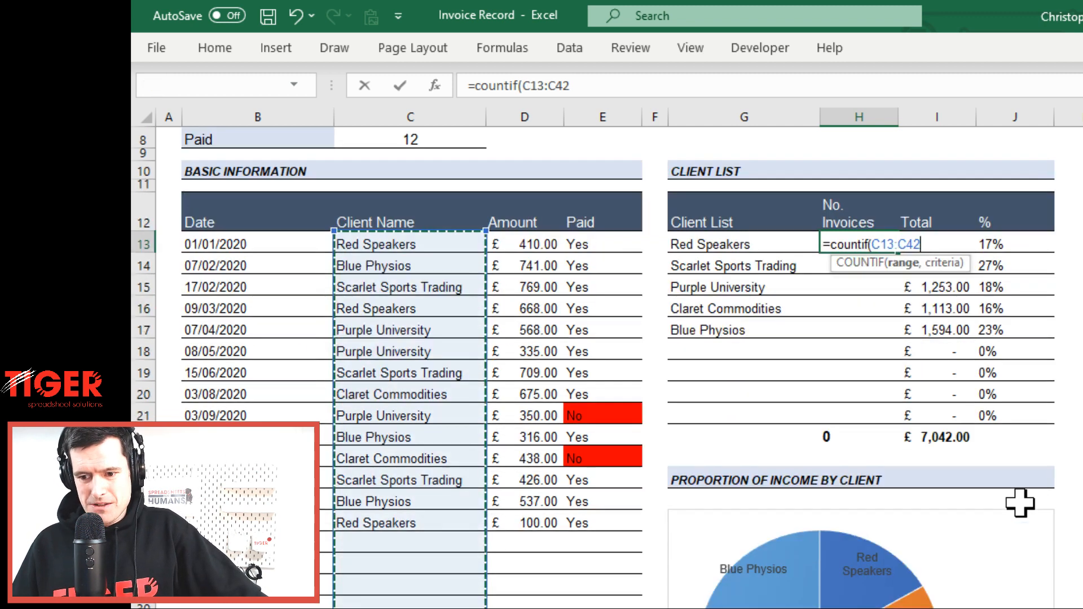
scroll(1020, 502, up, 3)
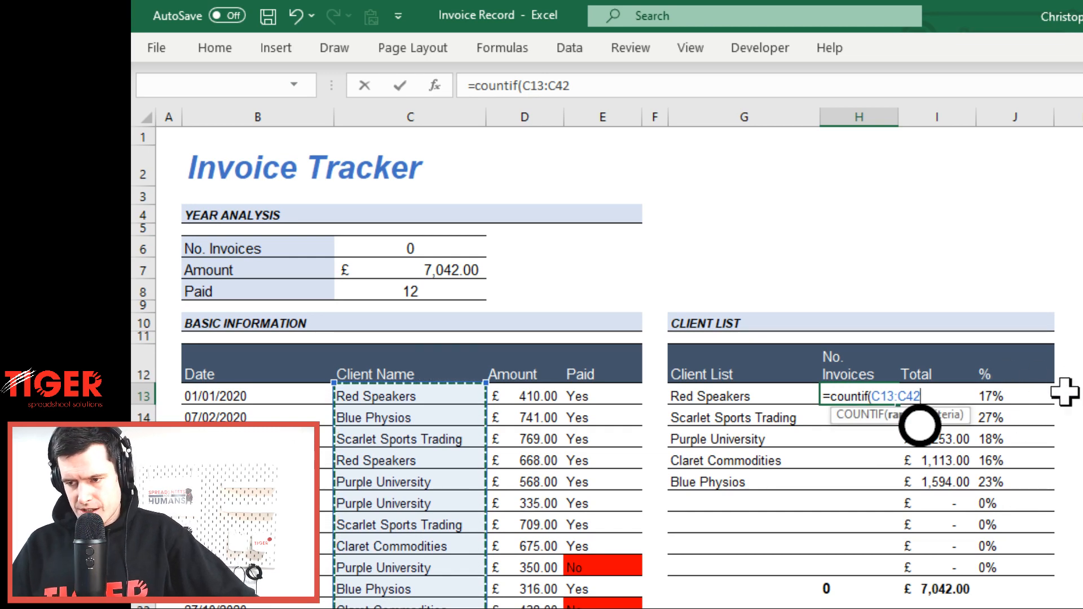
scroll(1051, 513, down, 1)
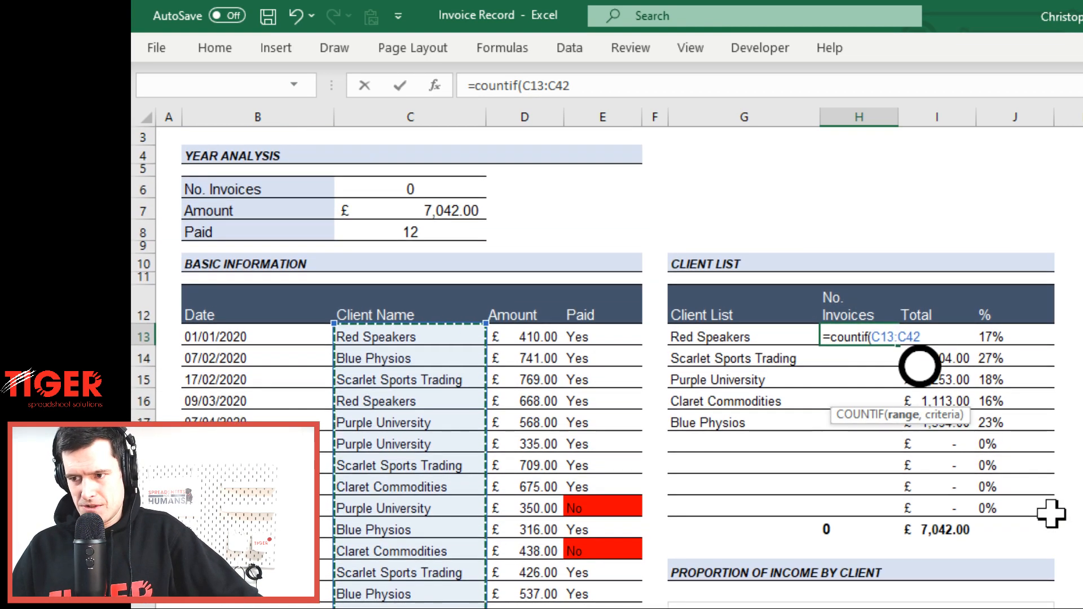
scroll(1051, 514, down, 1)
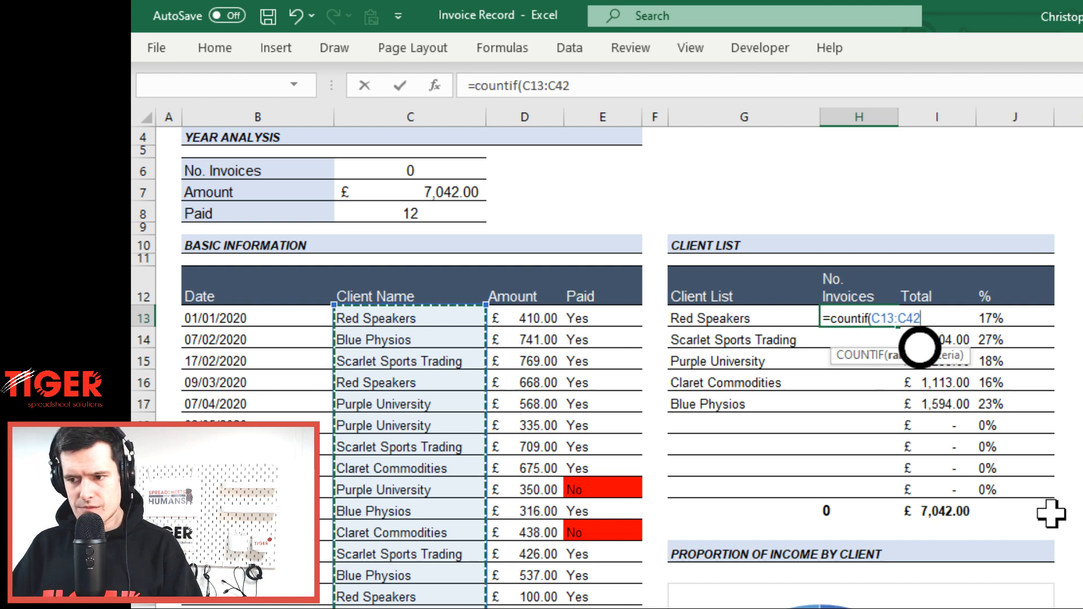
key(F4)
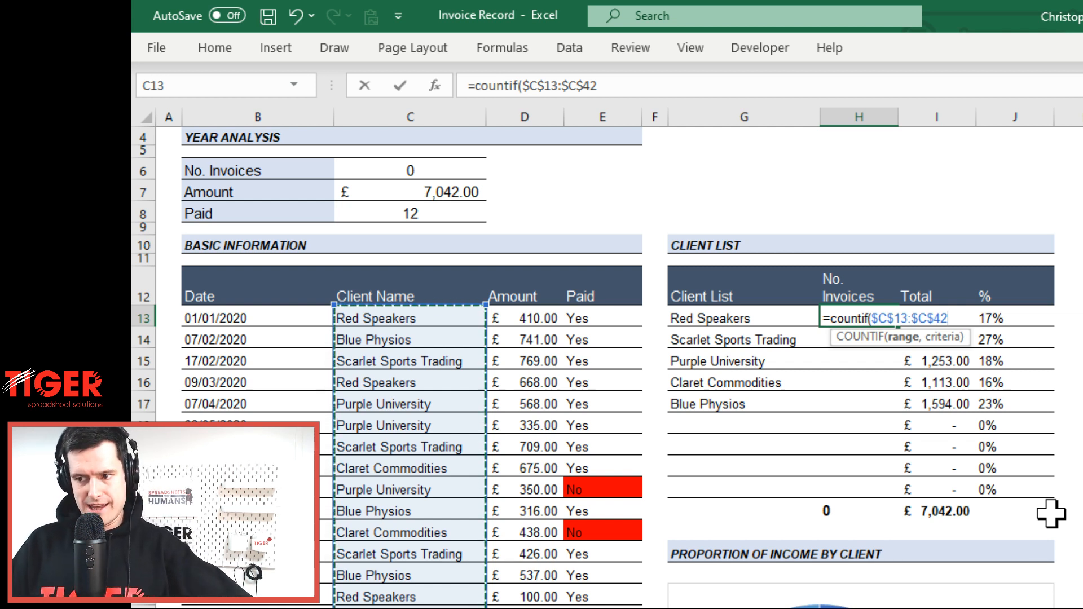
Step: Use client cell G13 as the criteria and complete the formula =COUNTIF($C$13:$C$42,G13) in H13
text(,)
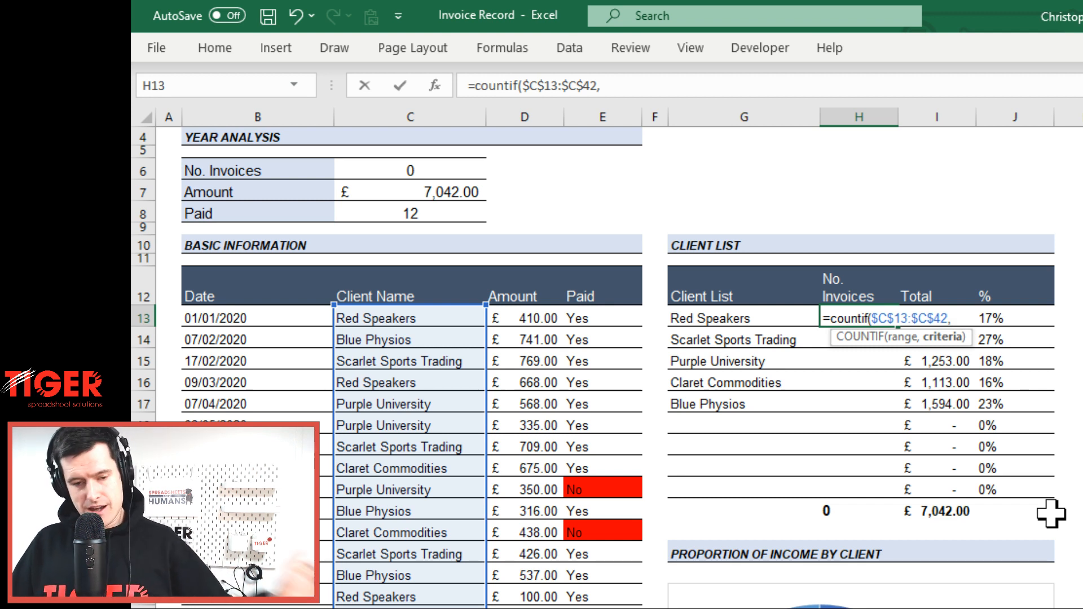
key(Left)
key(Left)
key(Right)
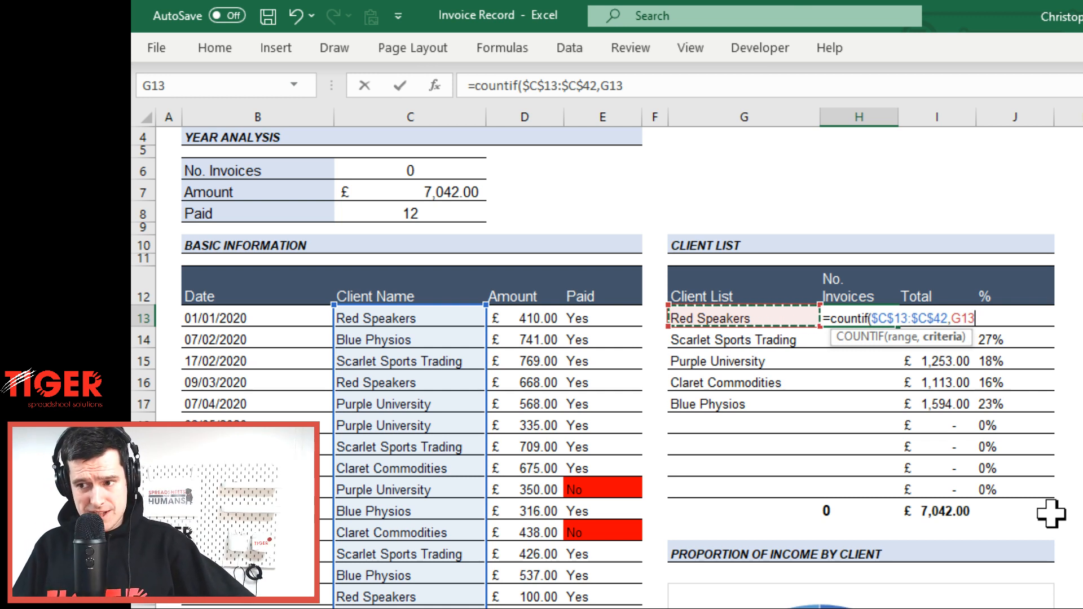
key(Return)
key(Up)
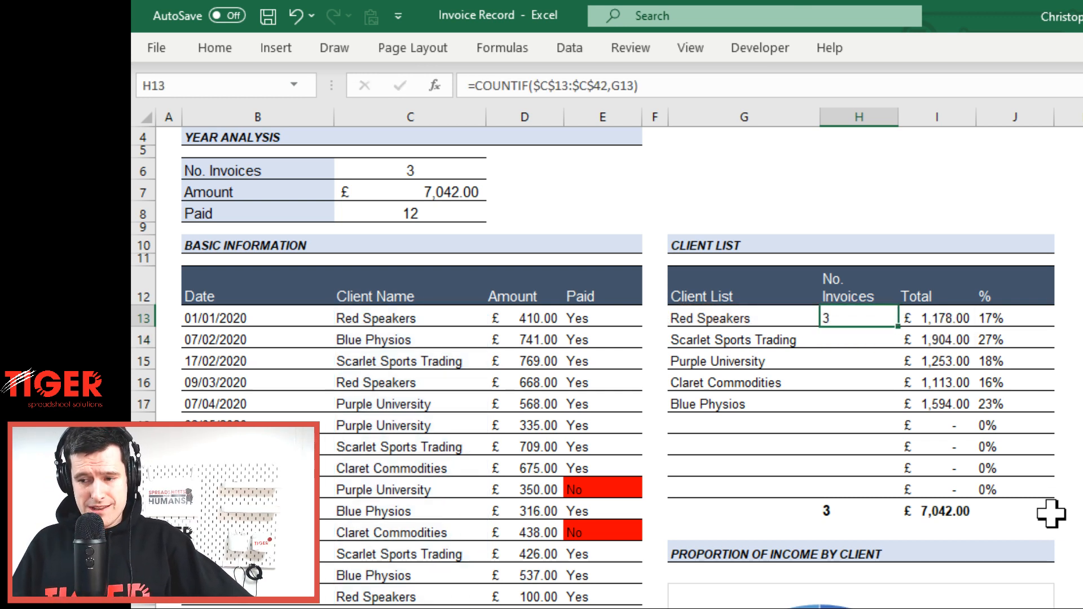
Step: Fill the COUNTIF formula from H13 down through H21 in the No. Invoices column
key(shift+Down)
key(shift+Down)
key(shift+Down)
key(shift+Down)
key(shift+Down)
key(shift+Down)
key(shift+Down)
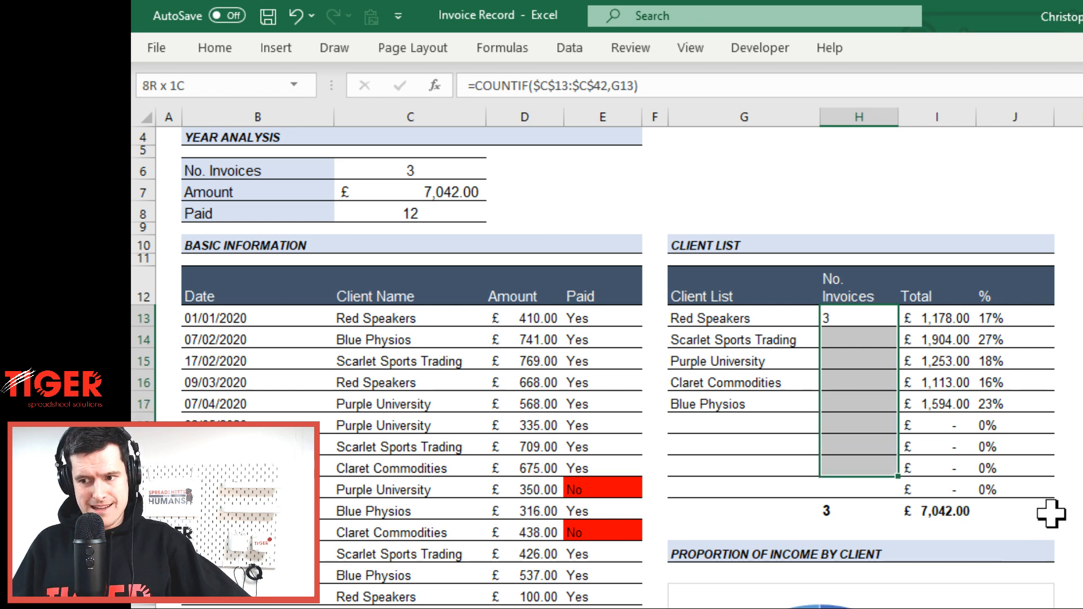
key(shift+Down)
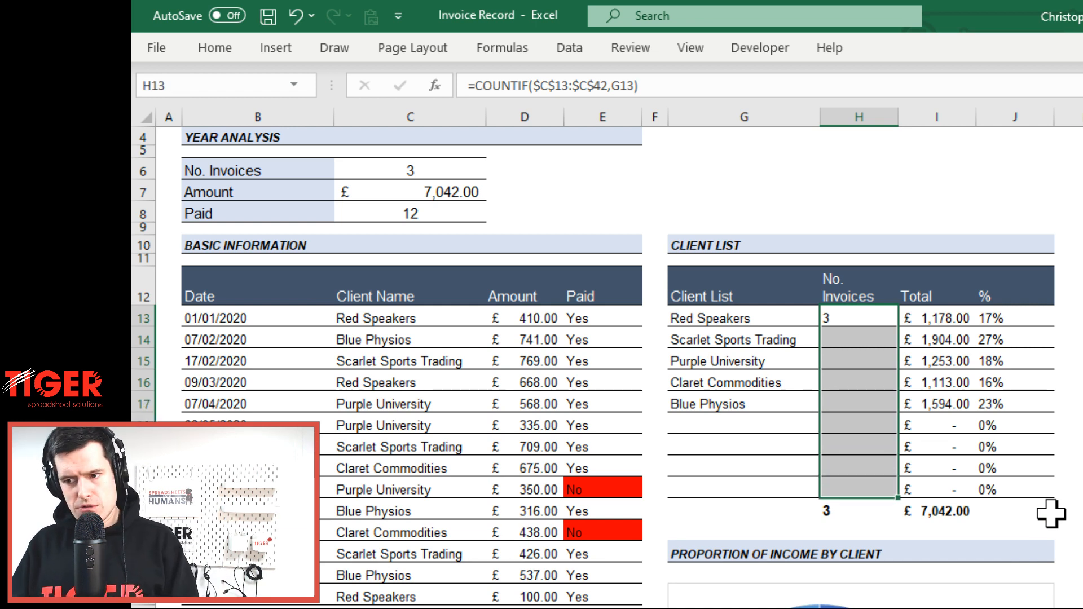
key(ctrl+d)
Step: Examine the references in the copied COUNTIF formula for Purple University in H15
key(Down)
key(Down)
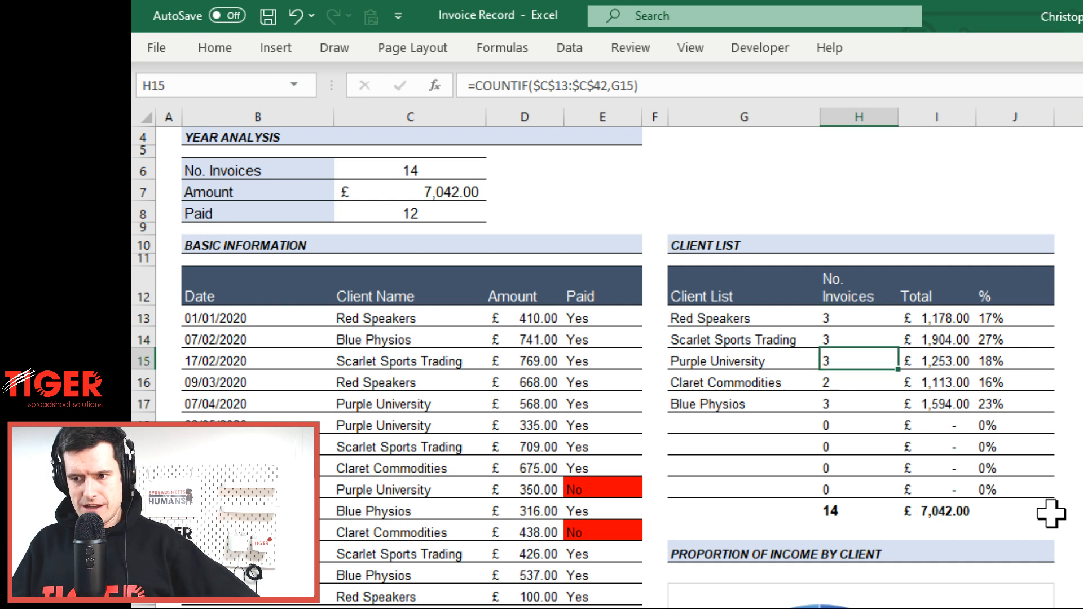
key(Down)
key(Up)
key(Up)
key(Left)
key(Right)
key(Down)
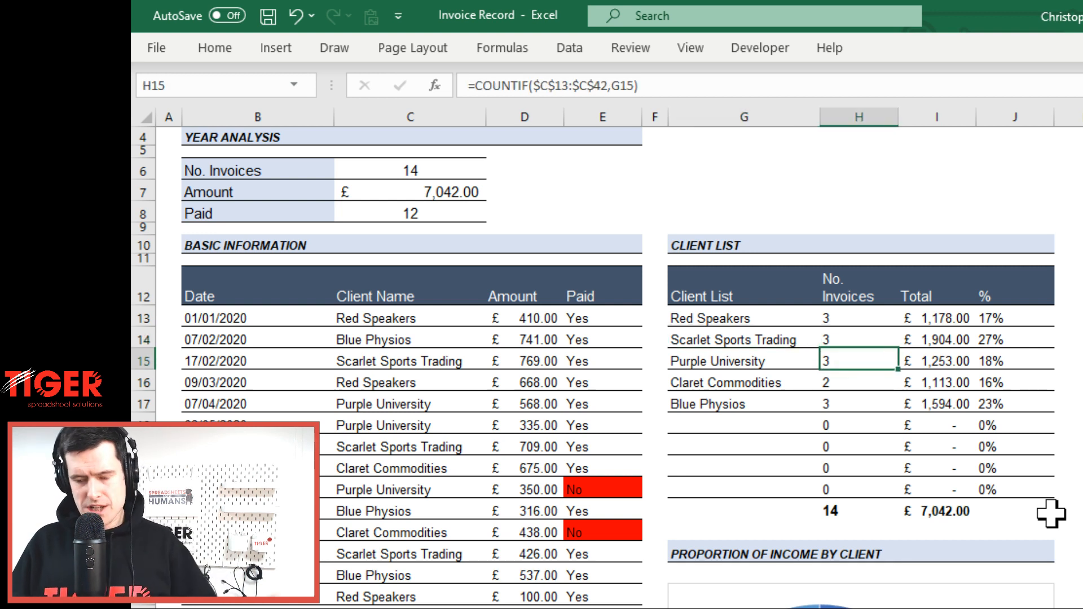
key(F2)
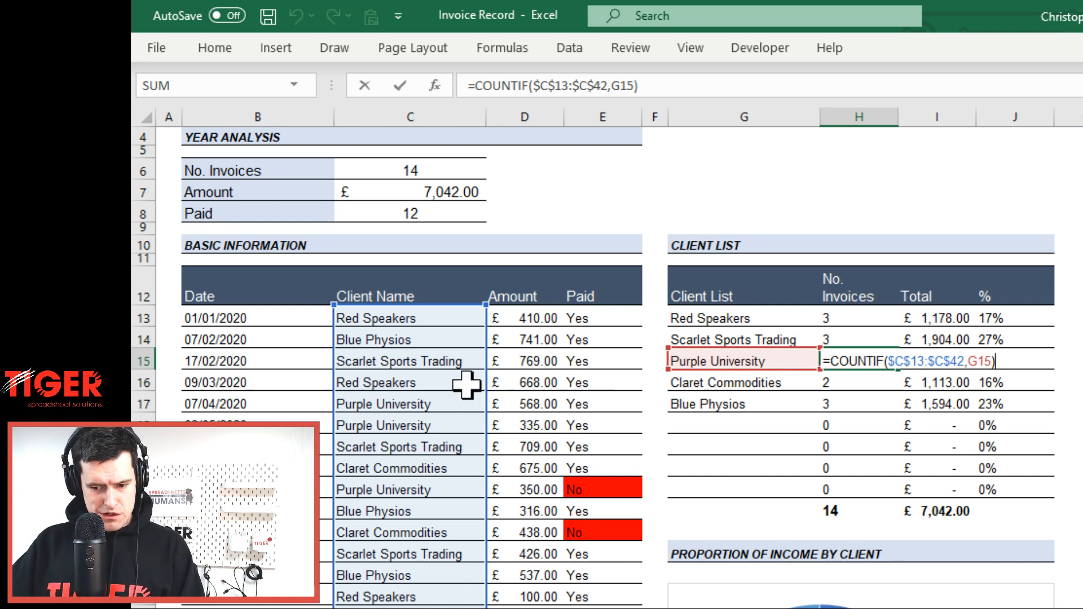
key(Return)
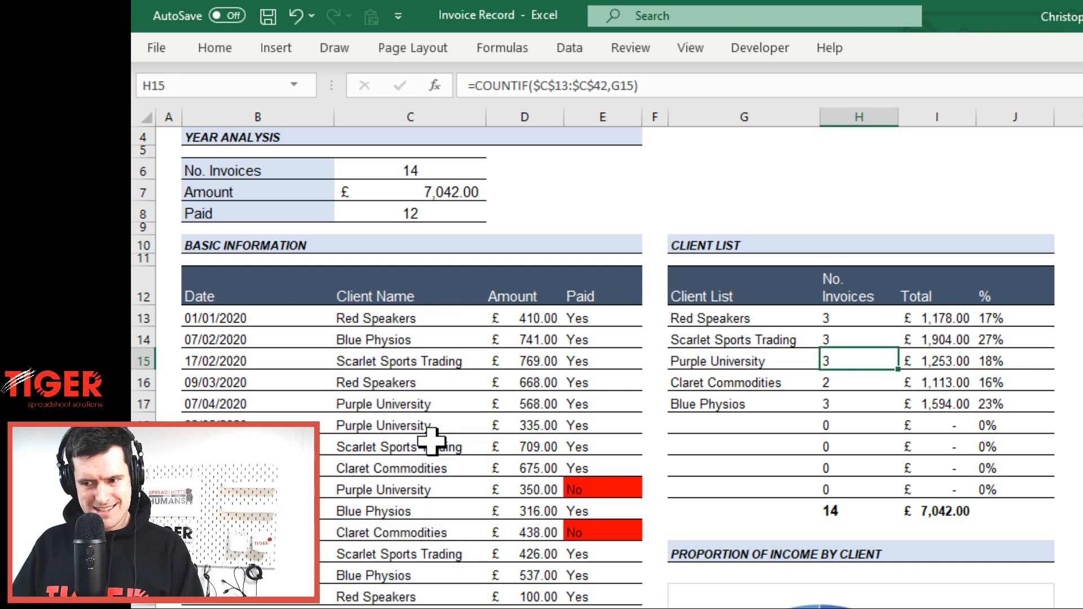
Step: Examine the references in the COUNTIF formulas for Claret Commodities in H16 and Blue Physios in H17, and return to H13
key(F2)
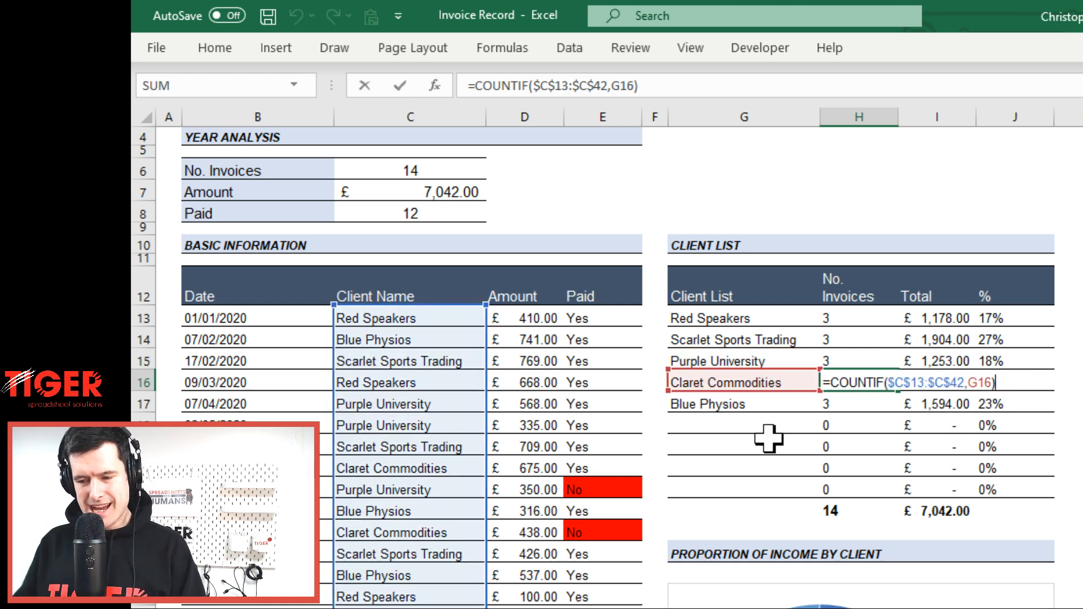
key(ctrl+Return)
key(Return)
key(F2)
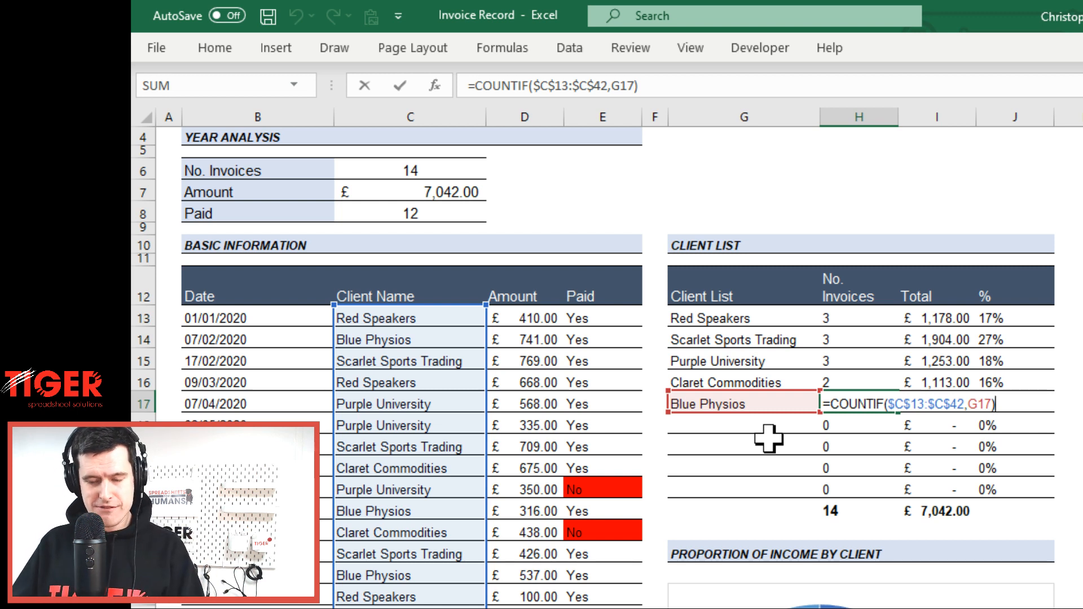
key(ctrl+Return)
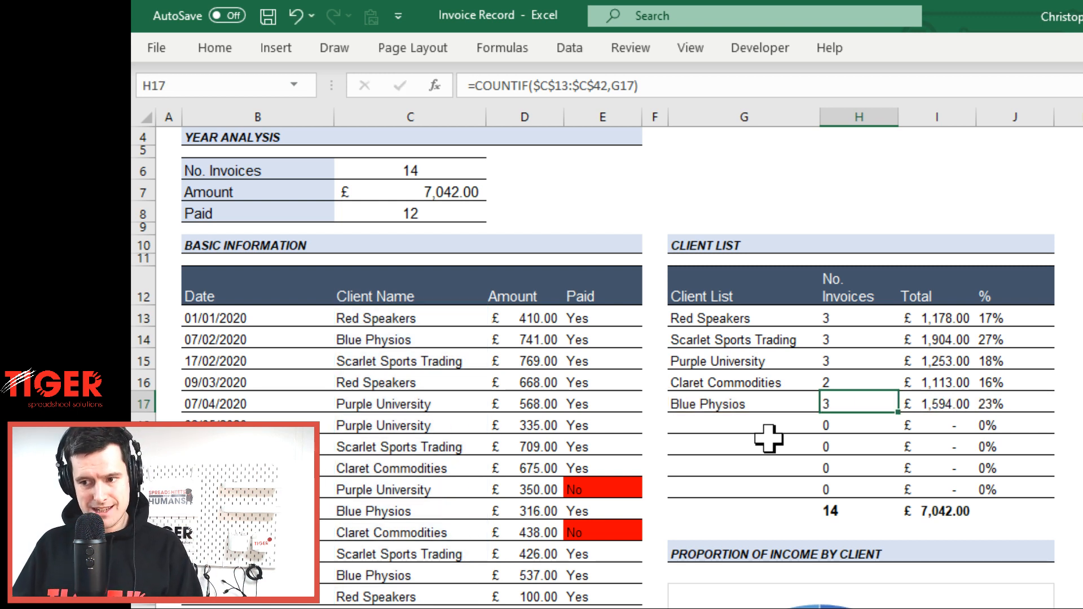
key(Up)
key(Up)
key(Up)
key(Up)
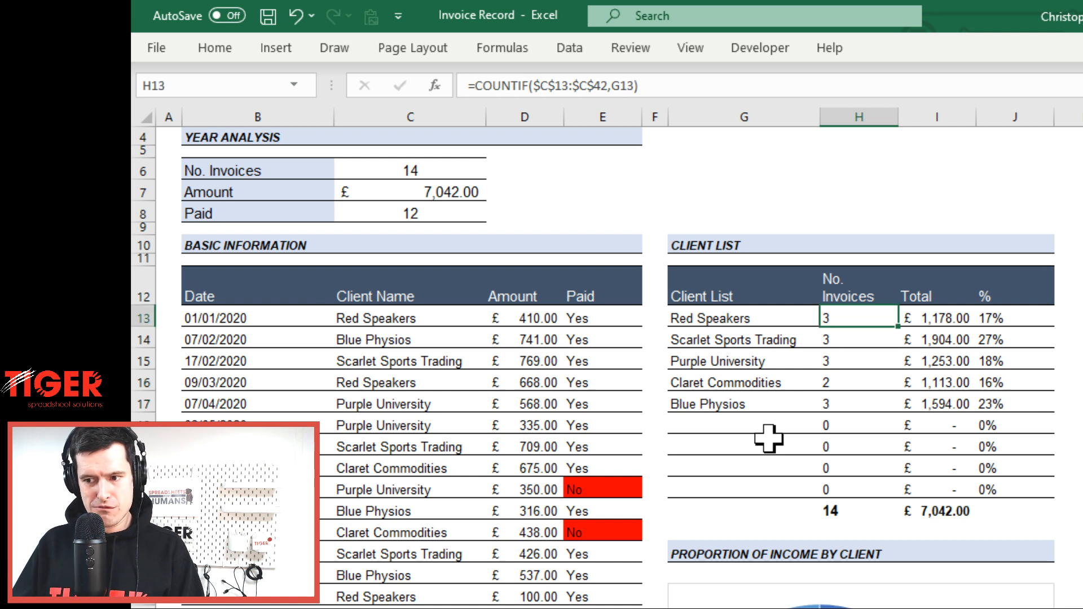
Step: Look down the Client List's No. Invoices column from H13 to the cell below its total
key(Down)
key(Down)
key(Down)
key(Down)
key(Down)
key(Down)
key(Down)
key(Down)
key(Down)
key(Down)
key(Down)
key(Up)
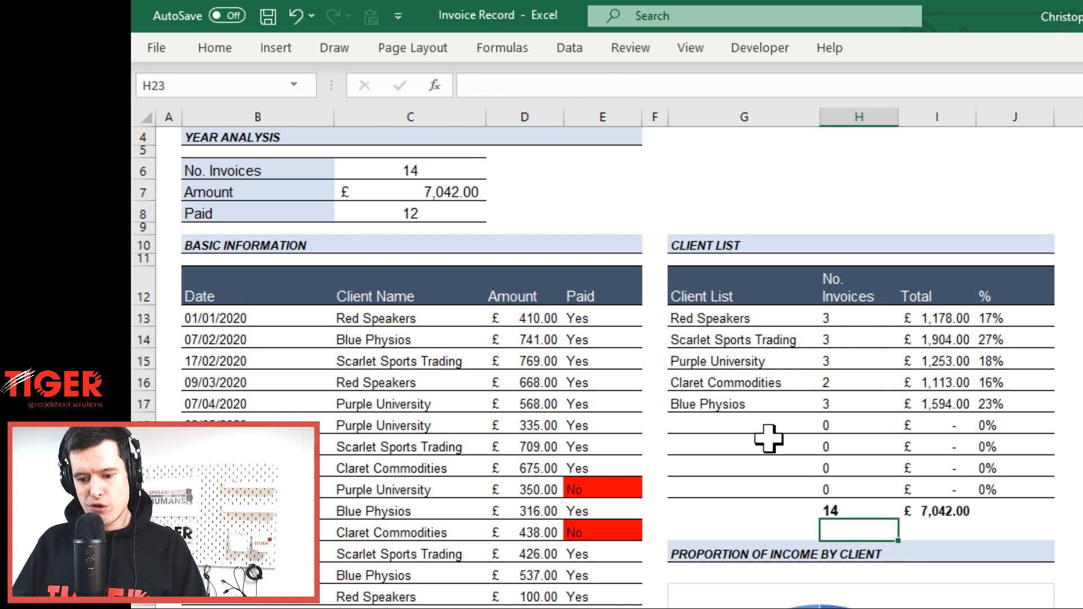
Step: Select the filled Client Name entries C13:C26 in the Basic Information table to examine the range being counted
key(Left)
key(Left)
key(Left)
key(Left)
key(Left)
key(Up)
key(Up)
key(Up)
key(Up)
key(Up)
key(Up)
key(Up)
key(Up)
key(Up)
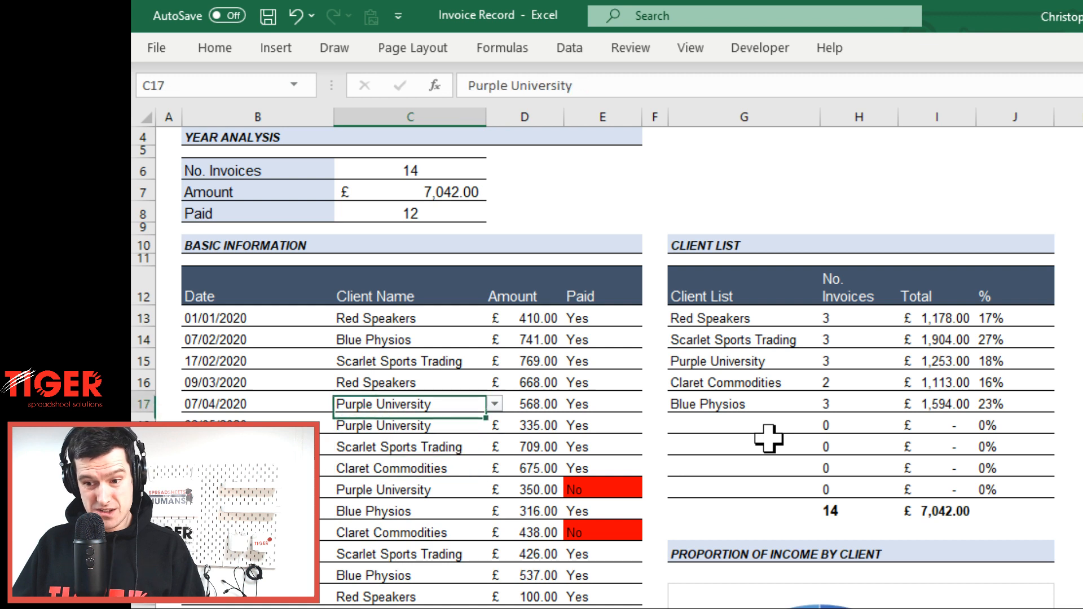
key(Up)
key(shift+Down)
key(shift+Down)
key(shift+Down)
key(shift+Down)
key(shift+Down)
key(shift+Down)
key(shift+Down)
key(shift+Down)
key(shift+Down)
key(shift+Down)
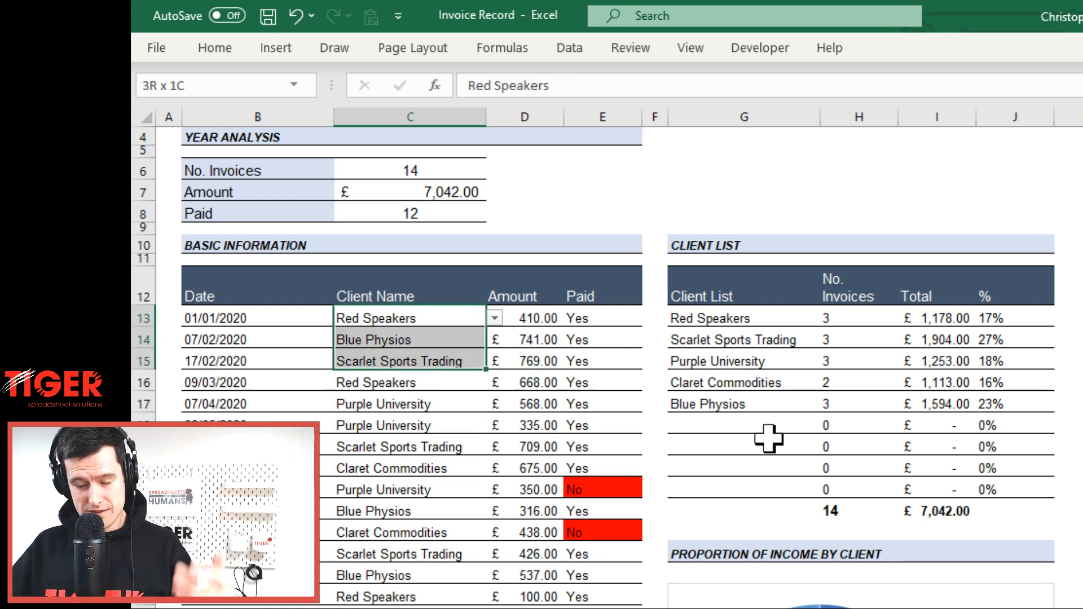
key(shift+Down)
key(shift+Down)
key(shift+Down)
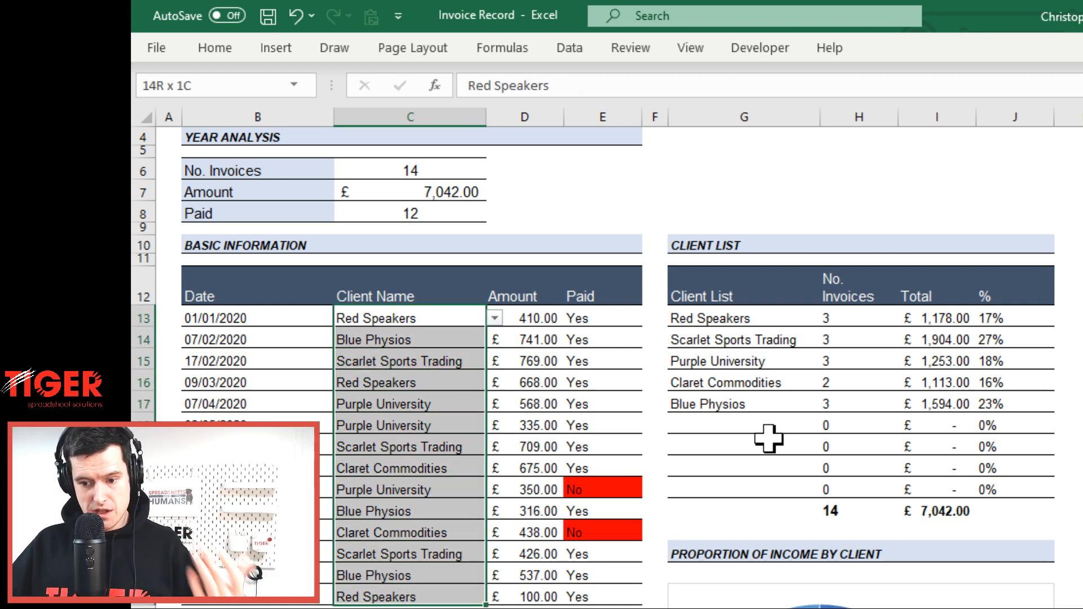
scroll(768, 437, down, 2)
scroll(769, 438, up, 1)
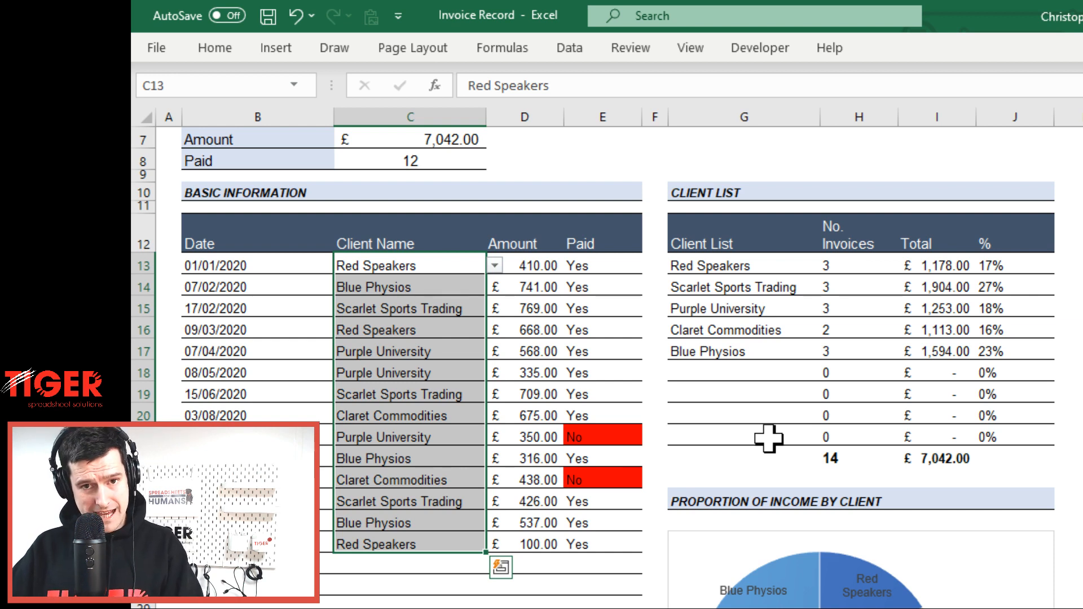
Step: Examine the COUNTIF formula for Blue Physios in H17 and return to the one for Red Speakers in H13
click(838, 353)
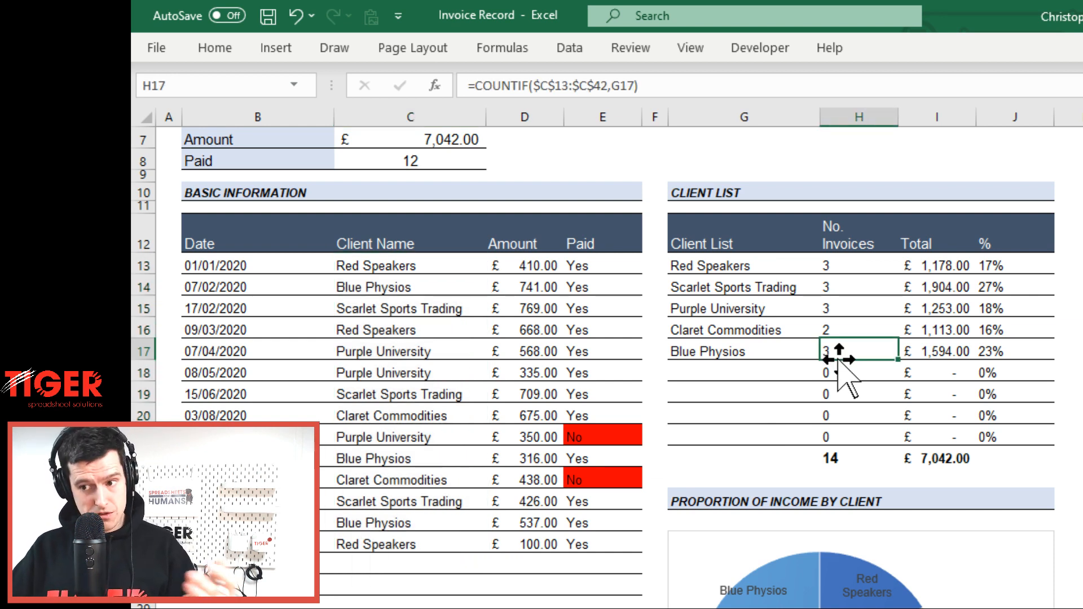
scroll(839, 359, up, 2)
click(835, 393)
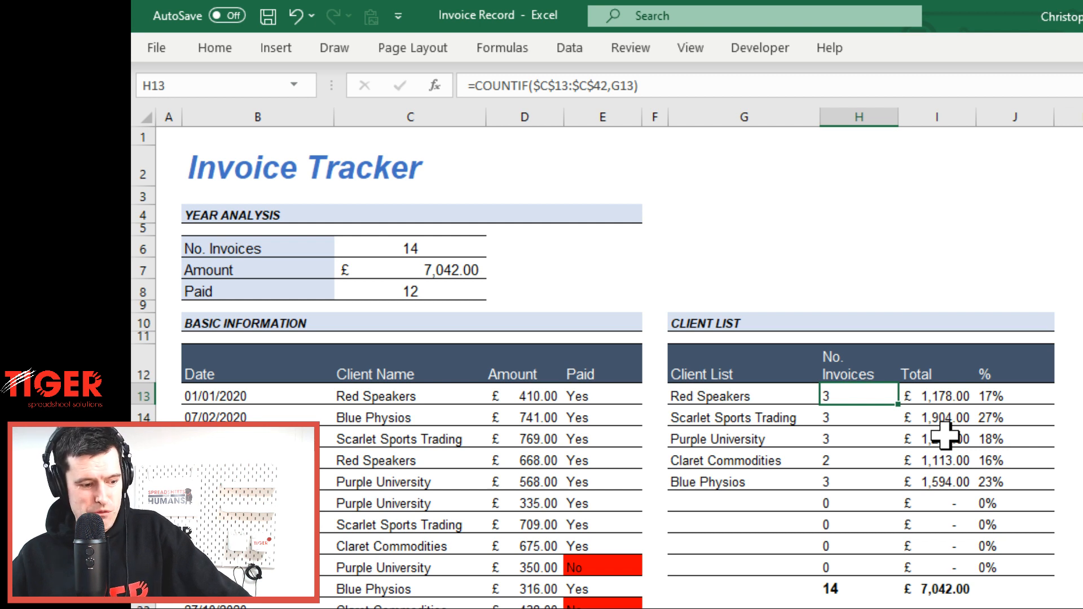
click(633, 438)
key(Left)
key(Left)
key(Up)
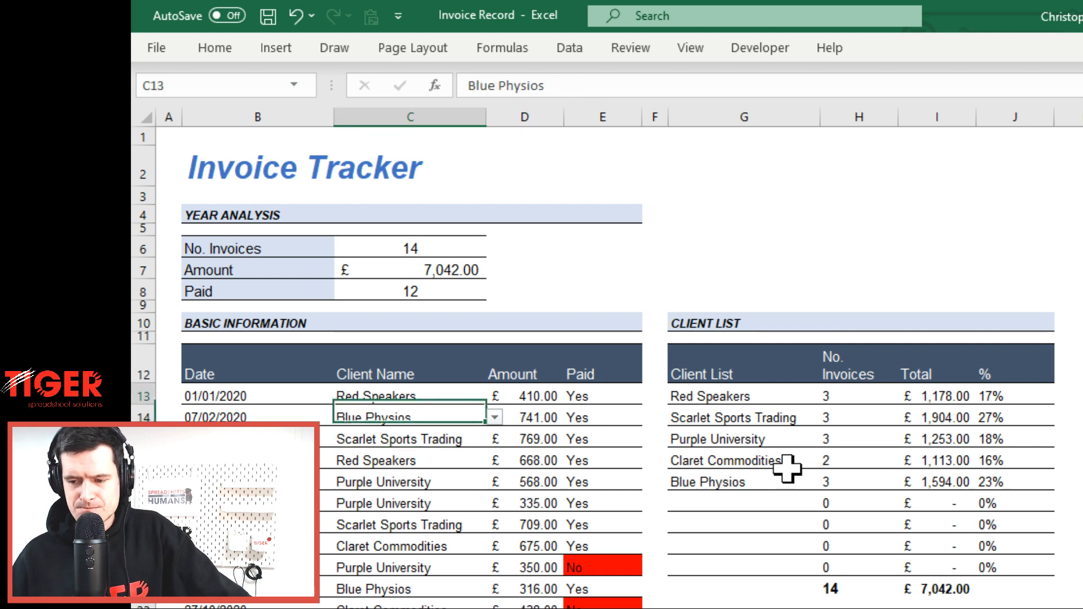
key(Up)
key(Up)
key(Up)
key(Right)
key(Right)
key(Right)
key(Right)
key(Right)
key(Down)
key(Down)
key(Down)
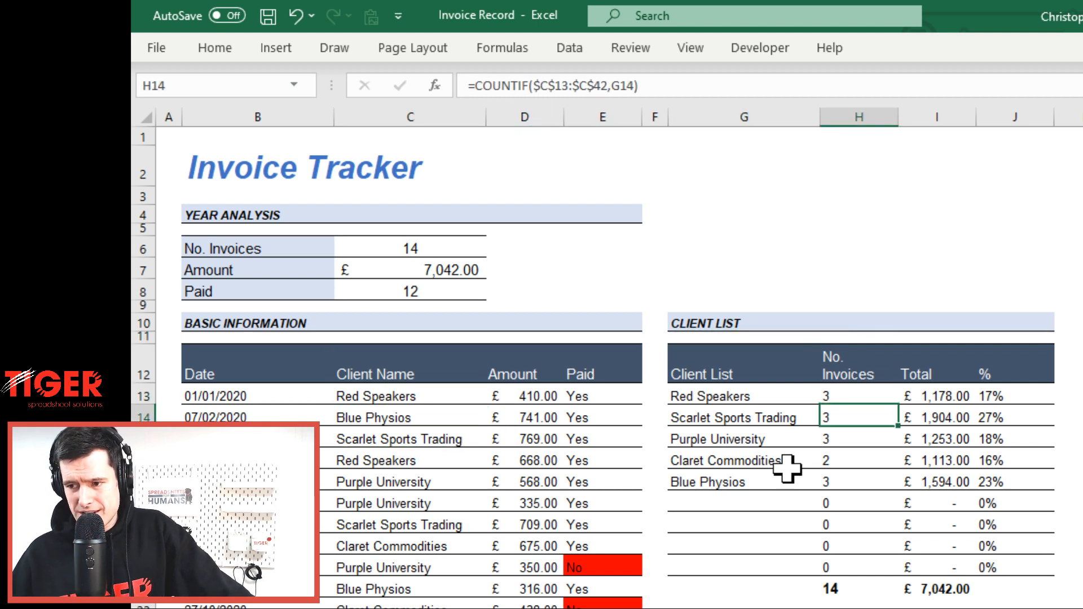
Step: Examine the SUMIF formula for Red Speakers in I13 against the copies below it in the Total column
key(Up)
key(Right)
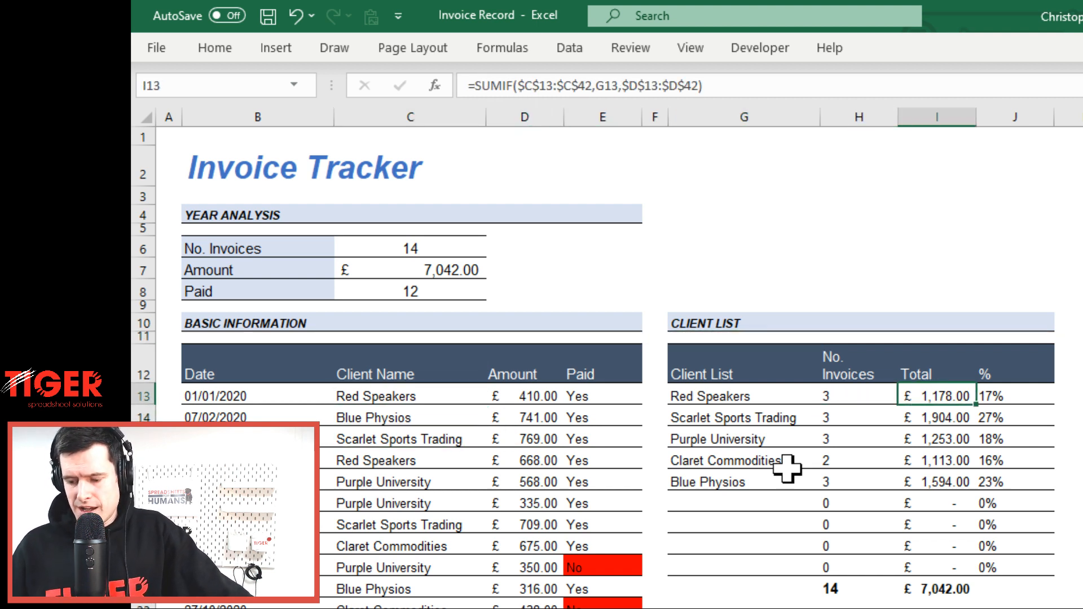
key(Down)
key(Up)
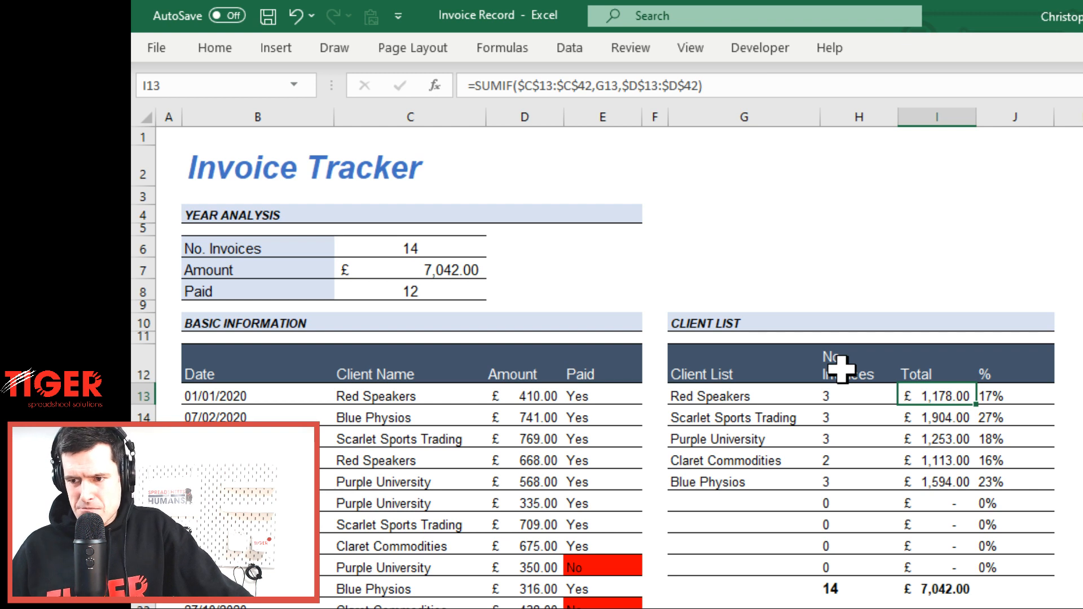
key(Down)
key(Down)
key(Up)
key(Up)
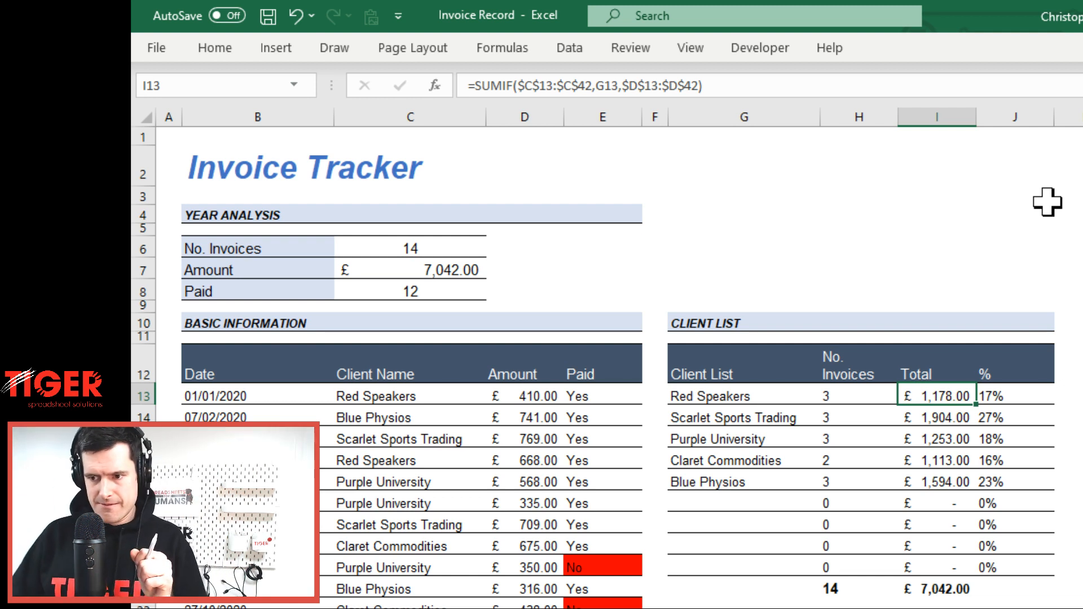
key(Down)
key(shift+space)
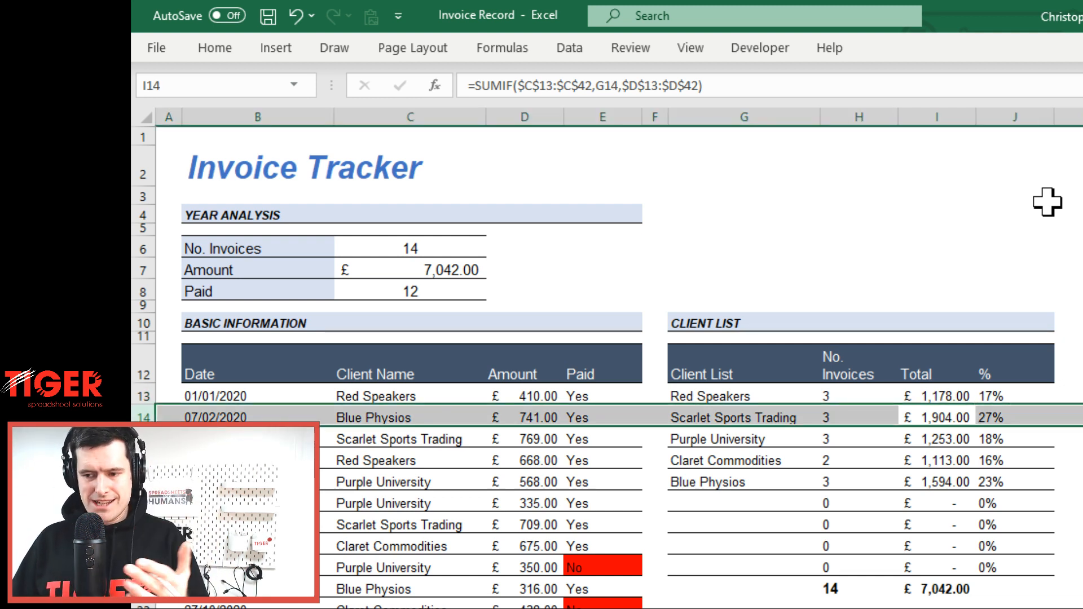
key(Down)
key(Up)
key(Up)
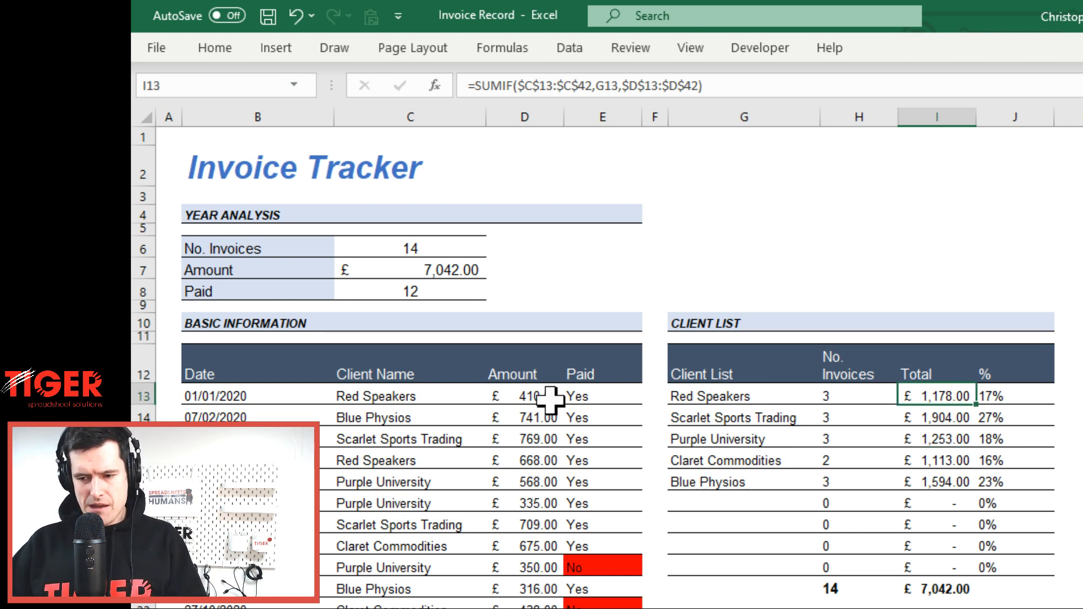
Step: Set the amount of the first Red Speakers invoice in D13 to 412
double_click(528, 398)
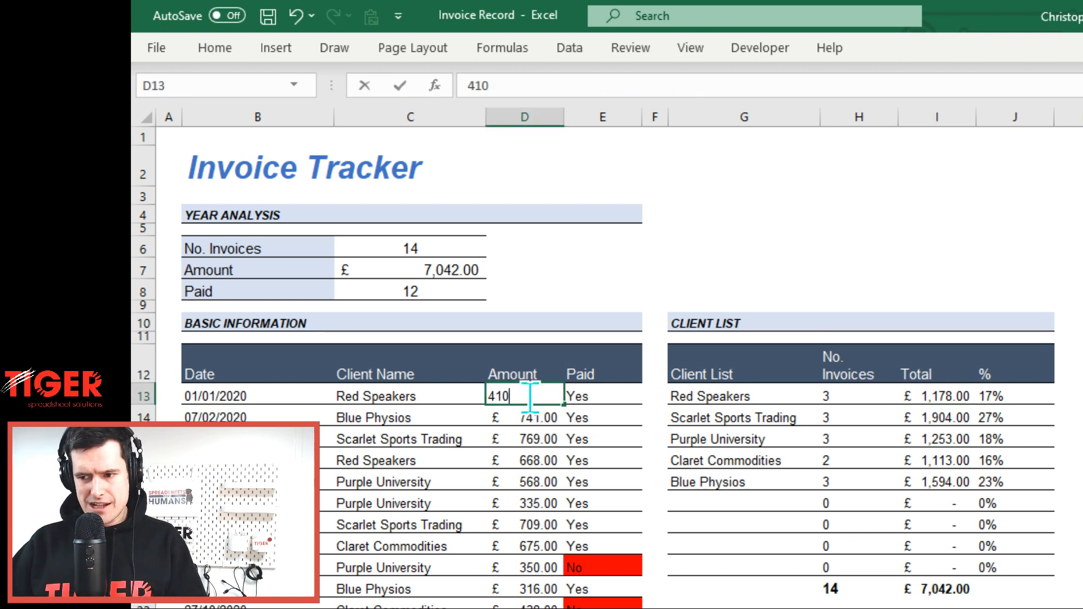
click(944, 396)
key(Left)
key(Left)
key(Left)
key(Left)
key(Left)
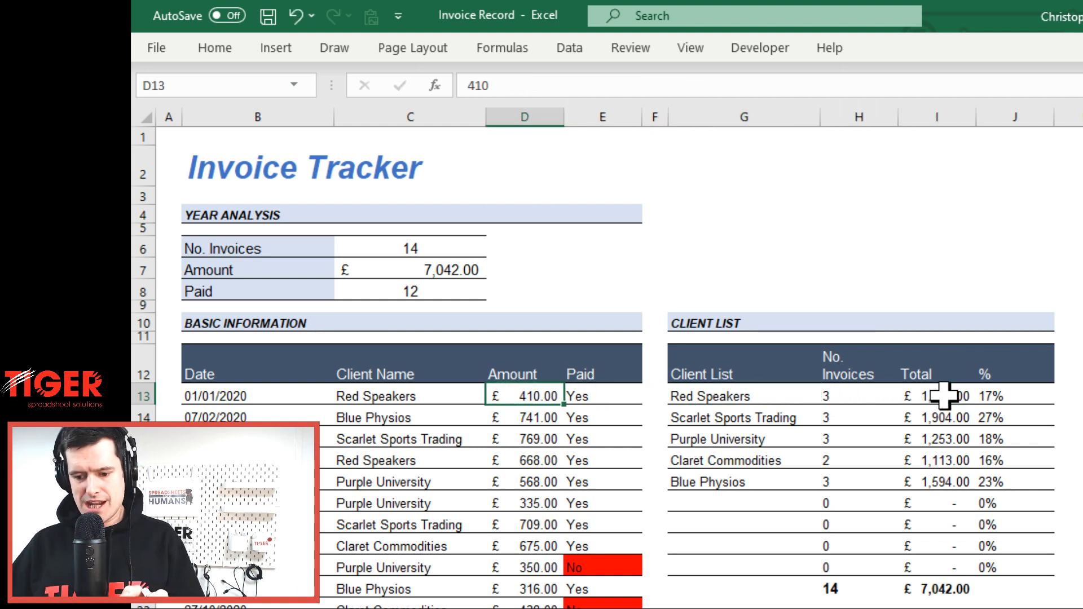
text(412)
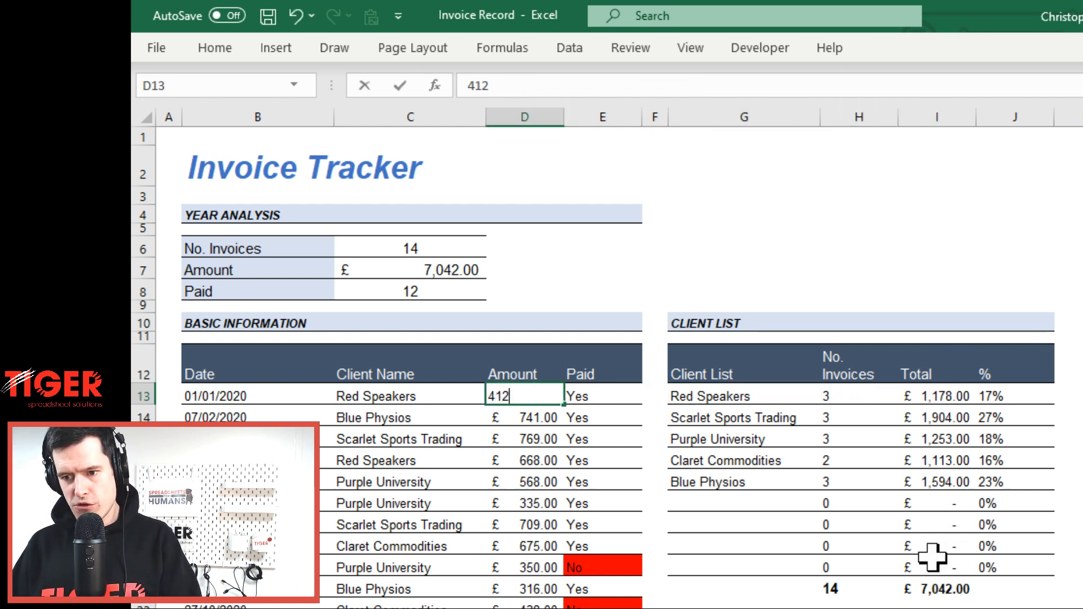
key(Return)
Step: Check the Red Speakers total in I13 against the edited invoice amount
key(Right)
key(Right)
key(Right)
key(Right)
key(Right)
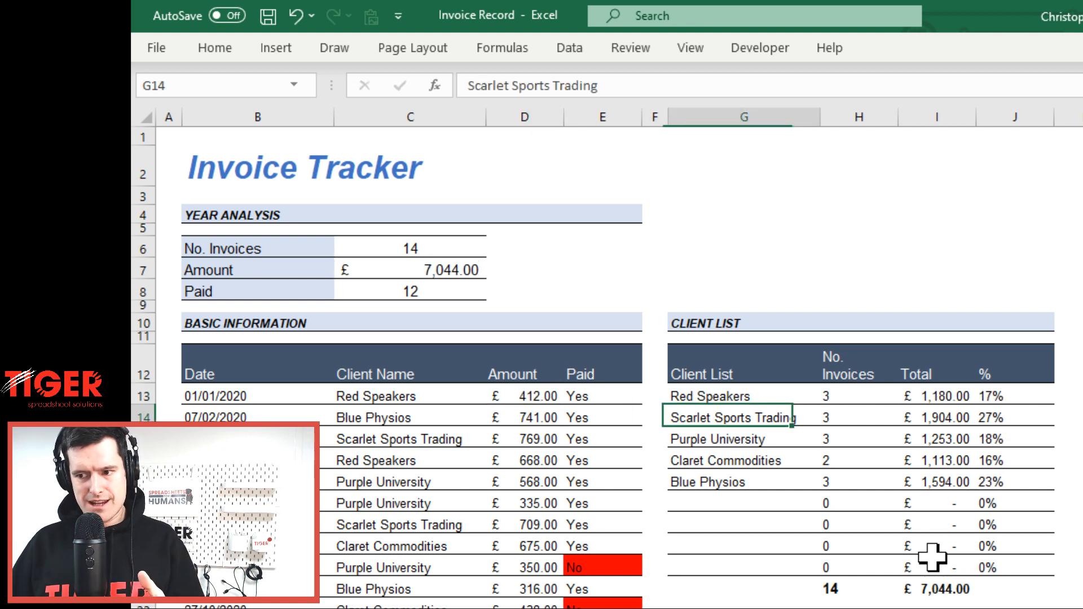
key(Up)
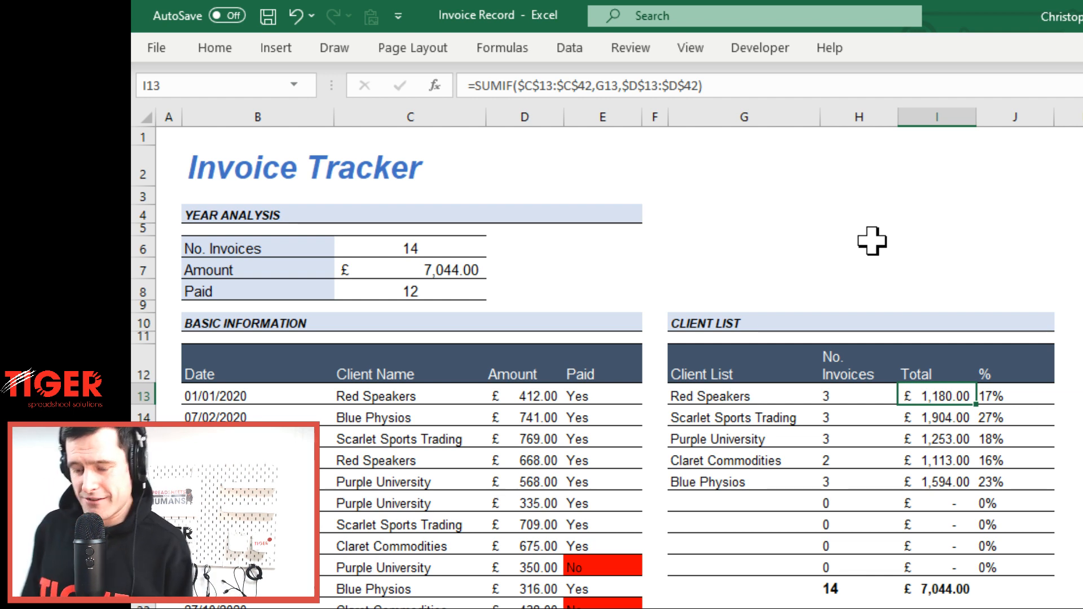
Step: Examine the Proportion of Income by Client pie chart, return to the top of the sheet, and switch away from the workbook
scroll(872, 241, down, 6)
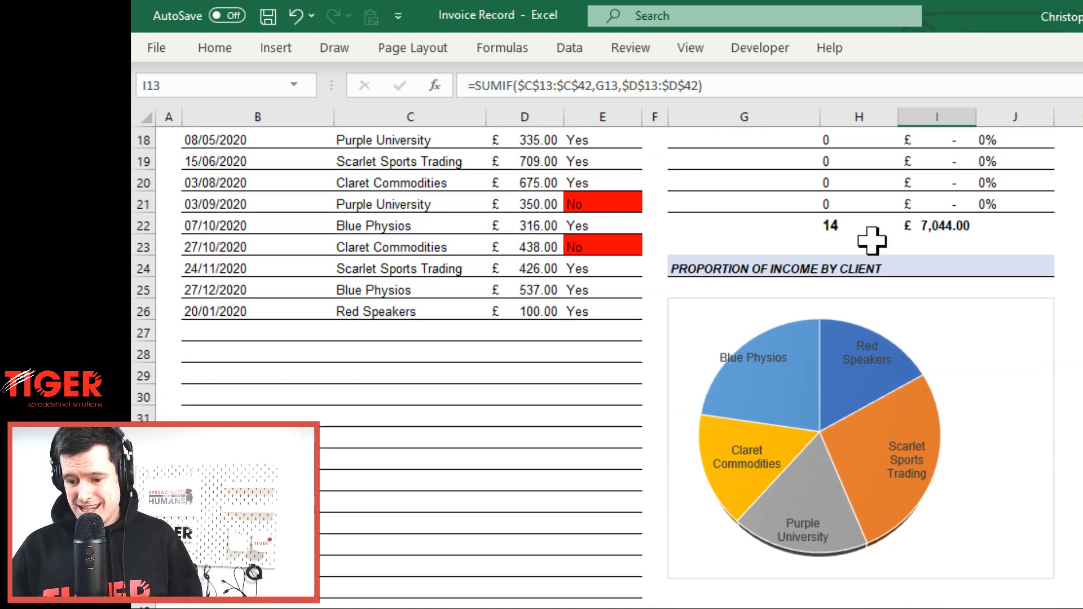
scroll(872, 241, up, 6)
scroll(872, 241, down, 3)
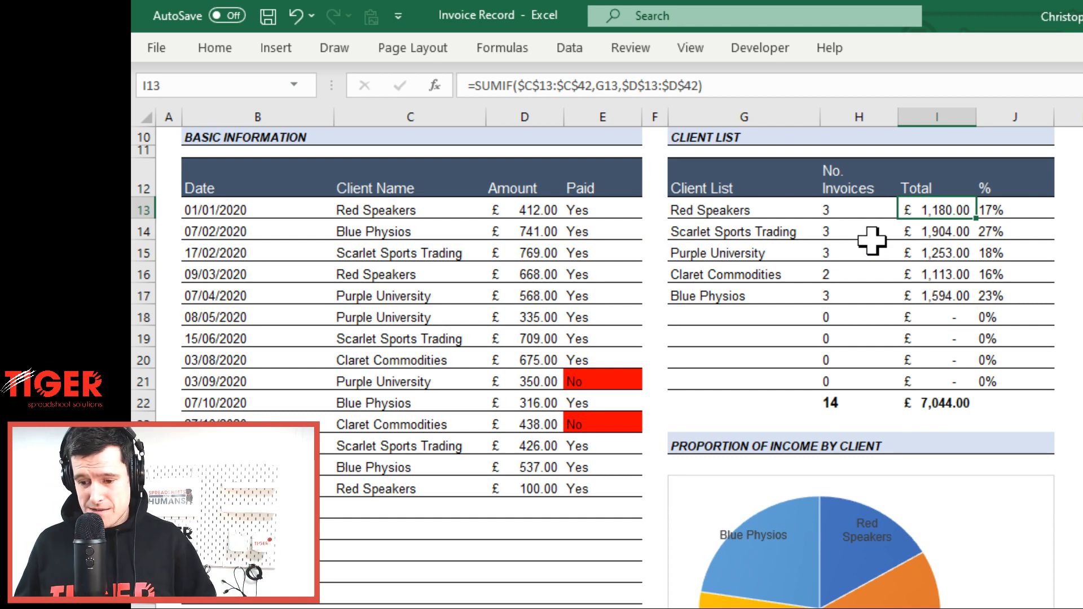
scroll(871, 240, up, 3)
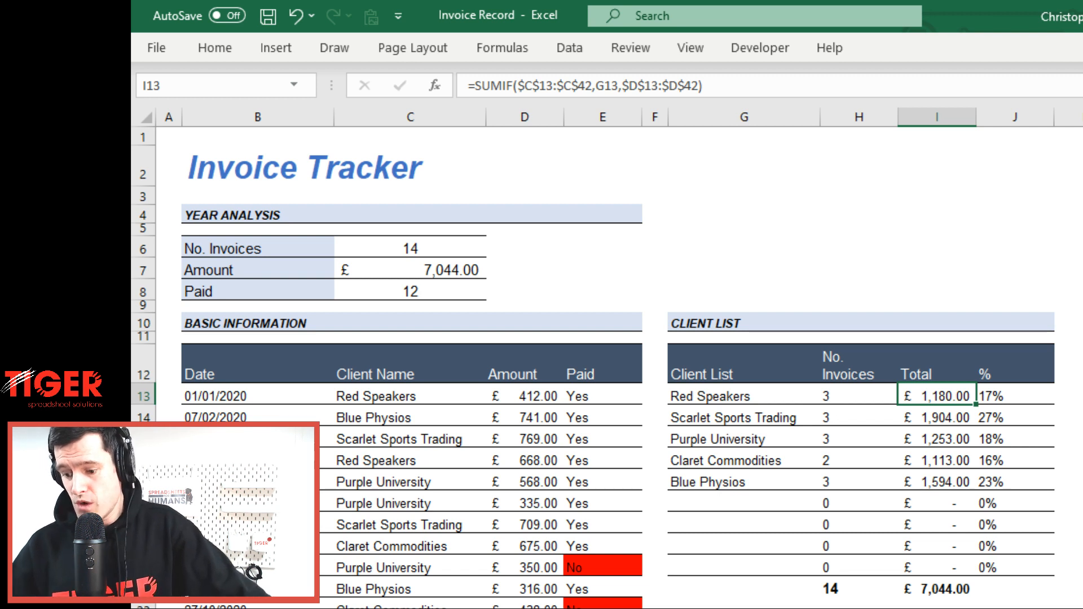
key(alt+Tab)
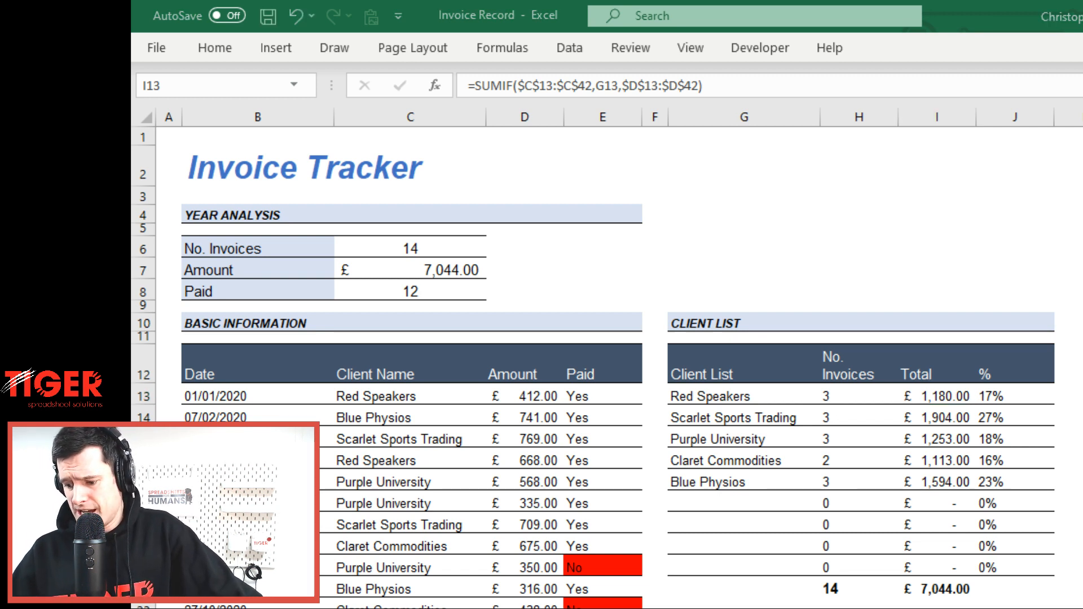